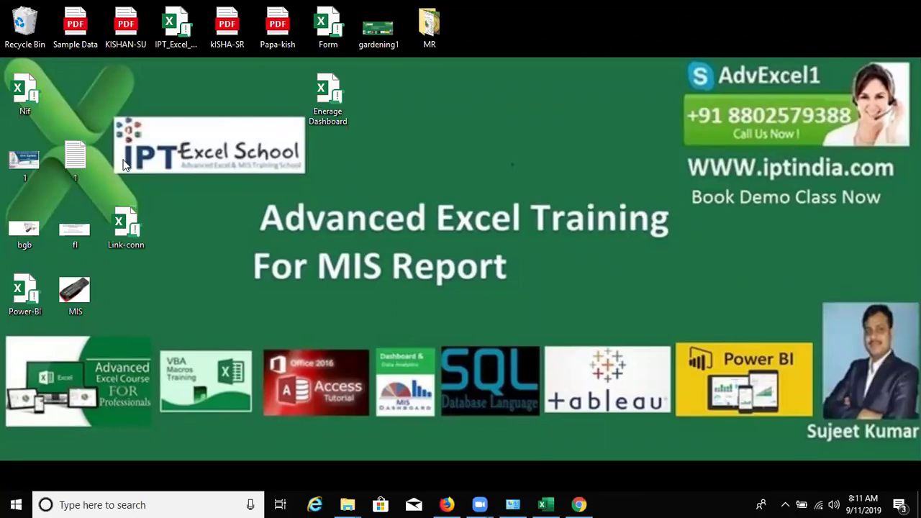
Switch to the blank Book1 workbook and select cells C3 and A1 on Sheet1
{"action": "left_click", "coordinate": [548, 503]}
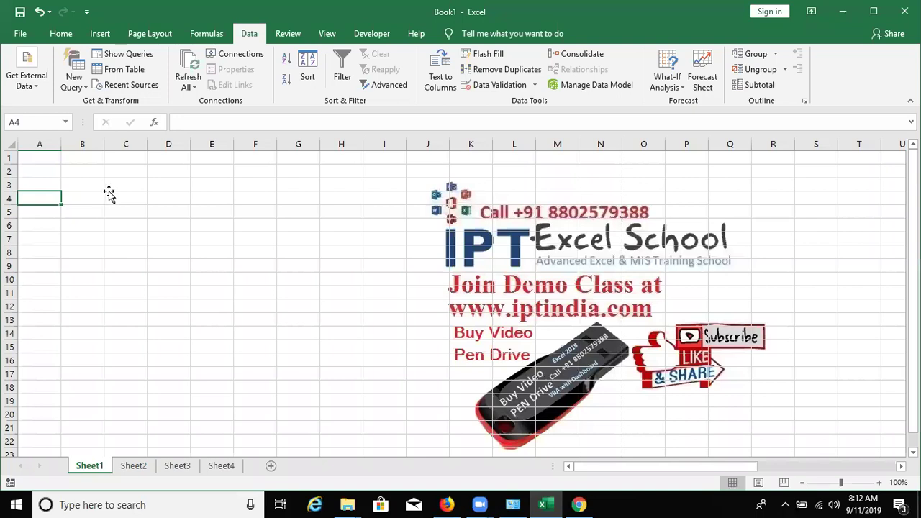
{"action": "left_click", "coordinate": [110, 190]}
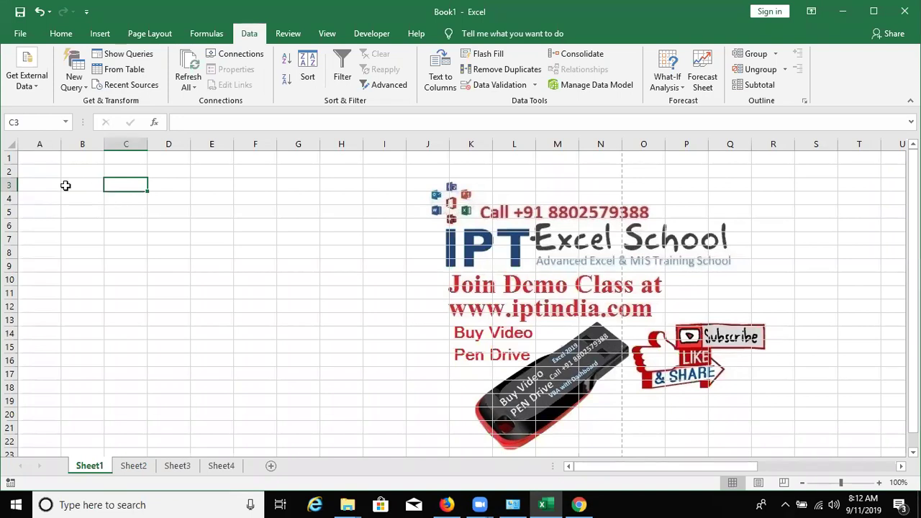
{"action": "left_click", "coordinate": [45, 160]}
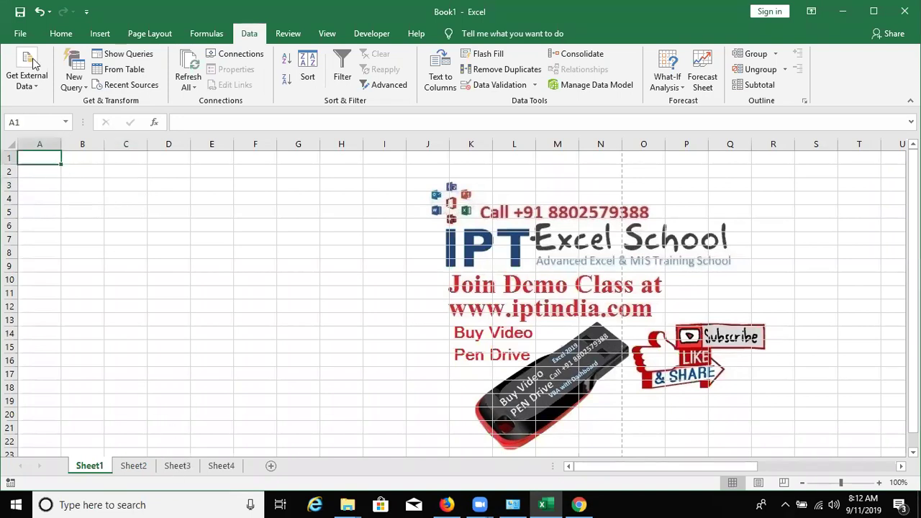
Open the Data workbook from the Recent list under File > Open
{"action": "left_click", "coordinate": [26, 35]}
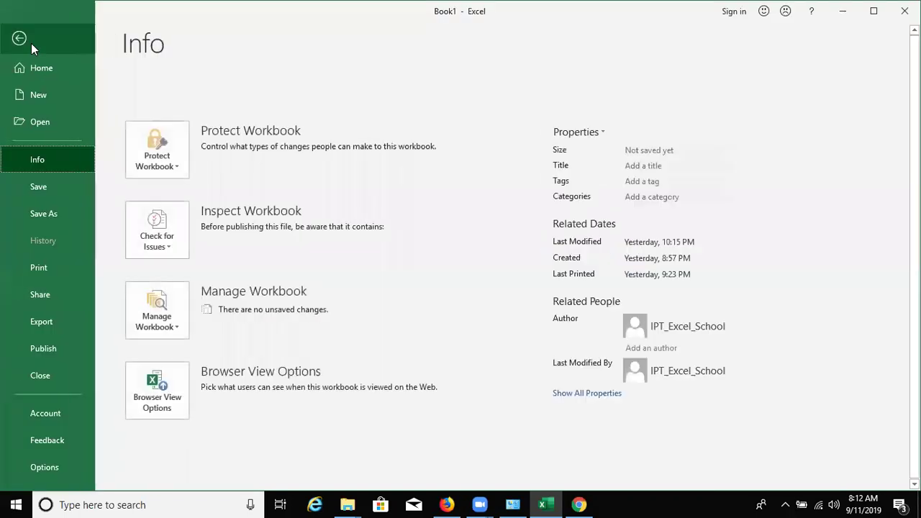
{"action": "left_click", "coordinate": [46, 130]}
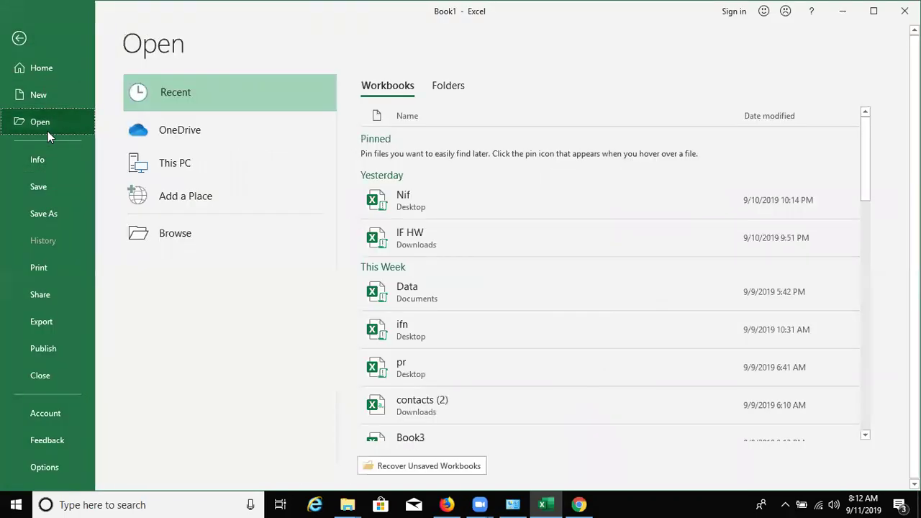
{"action": "left_click", "coordinate": [439, 286]}
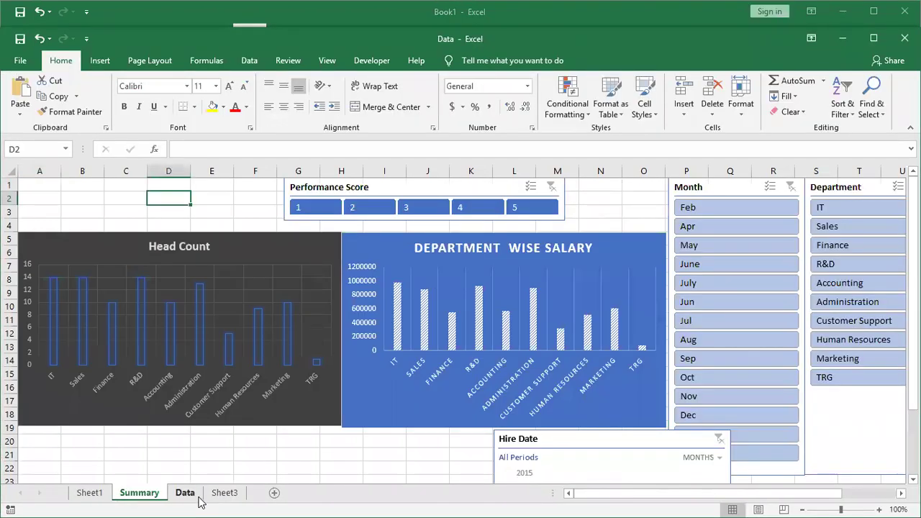
Go to the Data sheet and turn off the employee table's filters
{"action": "left_click", "coordinate": [184, 494]}
{"action": "left_click", "coordinate": [189, 334]}
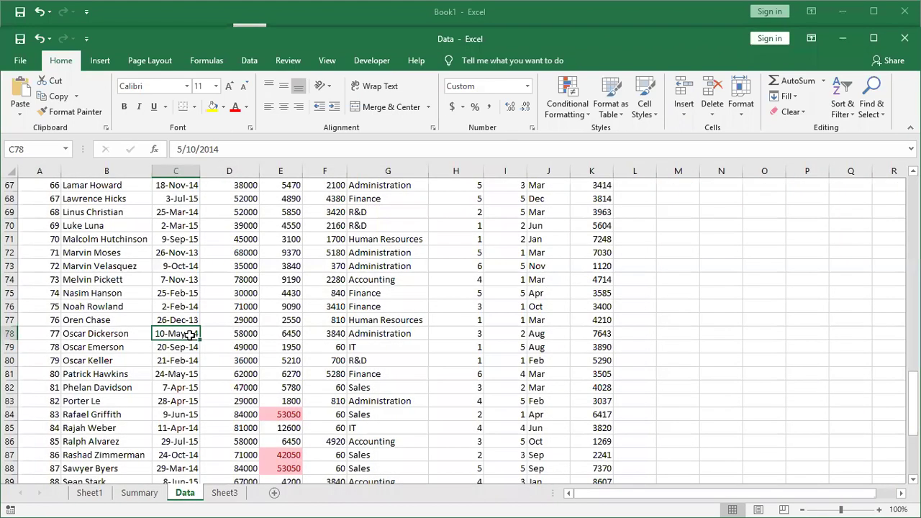
{"action": "key", "text": "ctrl+Up"}
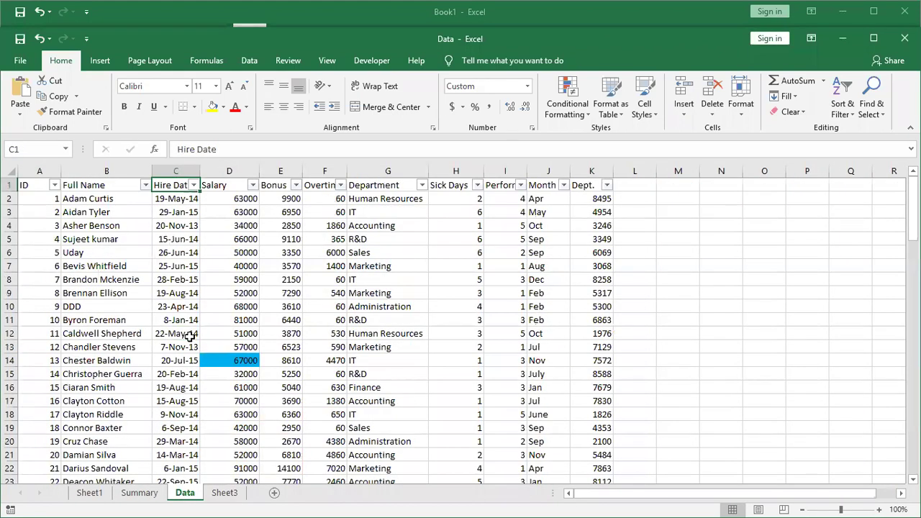
{"action": "key", "text": "ctrl+shift+l"}
Copy the employee table A1:K24 and paste it into Book1's Sheet1
{"action": "key", "text": "ctrl+Left"}
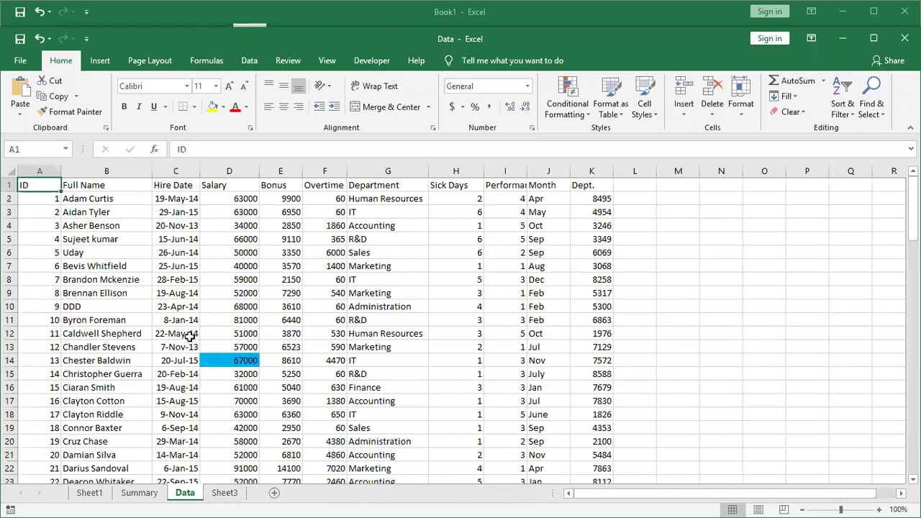
{"action": "key", "text": "shift+Right"}
{"action": "key", "text": "ctrl+shift+Right"}
{"action": "key", "text": "shift+Down"}
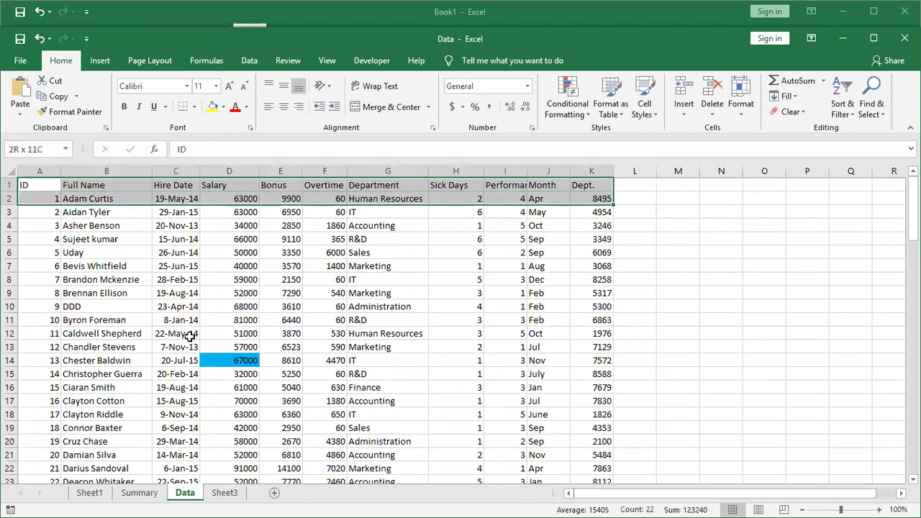
{"action": "key", "text": "shift+Down"}
{"action": "key", "text": "shift+Down"}
{"action": "key", "text": "shift+Down"}
{"action": "key", "text": "shift+Down"}
{"action": "key", "text": "shift+Down"}
{"action": "key", "text": "shift+Down"}
{"action": "key", "text": "shift+Down"}
{"action": "key", "text": "shift+Down"}
{"action": "key", "text": "shift+Down"}
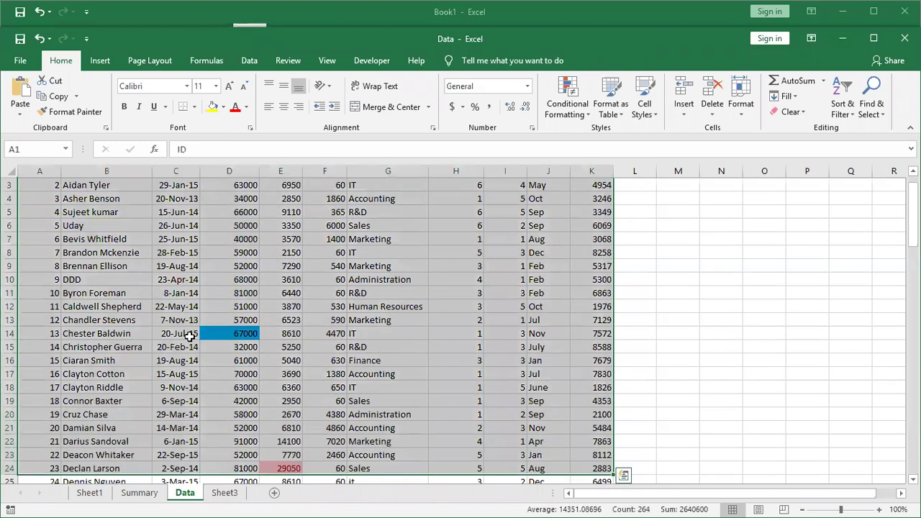
{"action": "key", "text": "ctrl+c"}
{"action": "key", "text": "ctrl+q"}
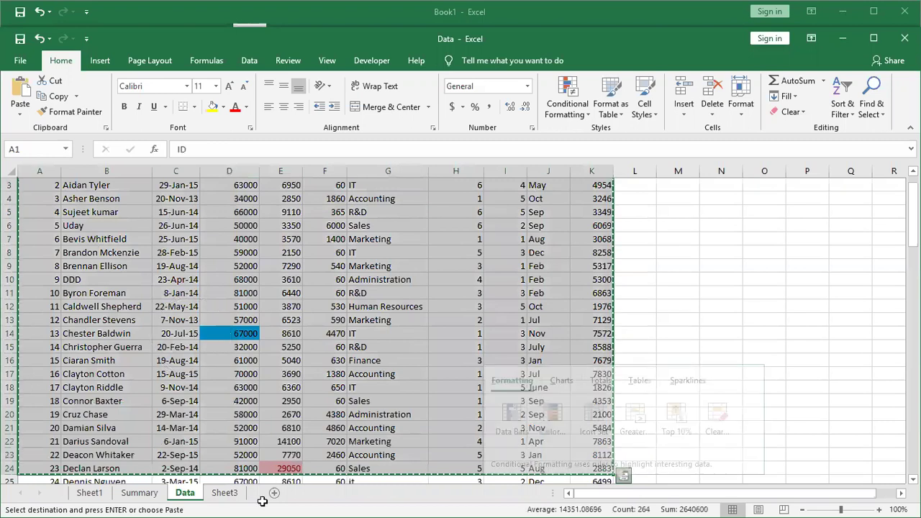
{"action": "key", "text": "alt+Tab"}
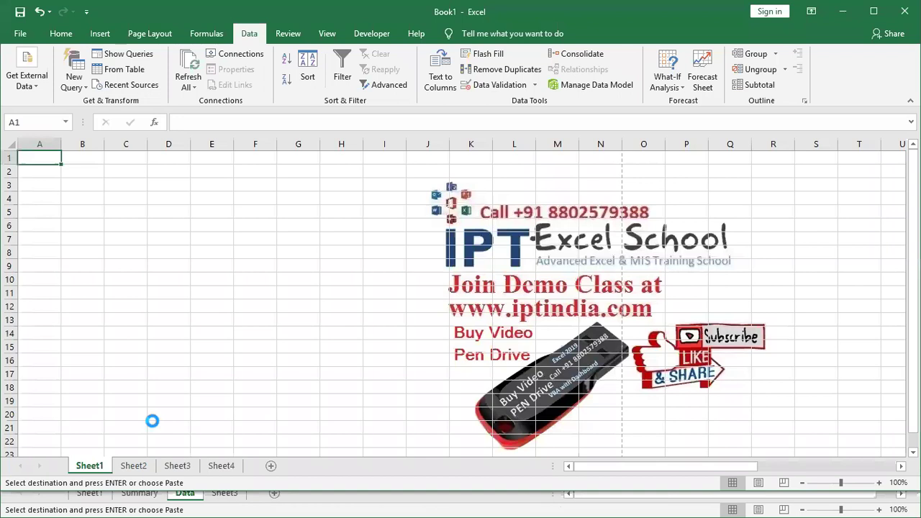
{"action": "key", "text": "ctrl+v"}
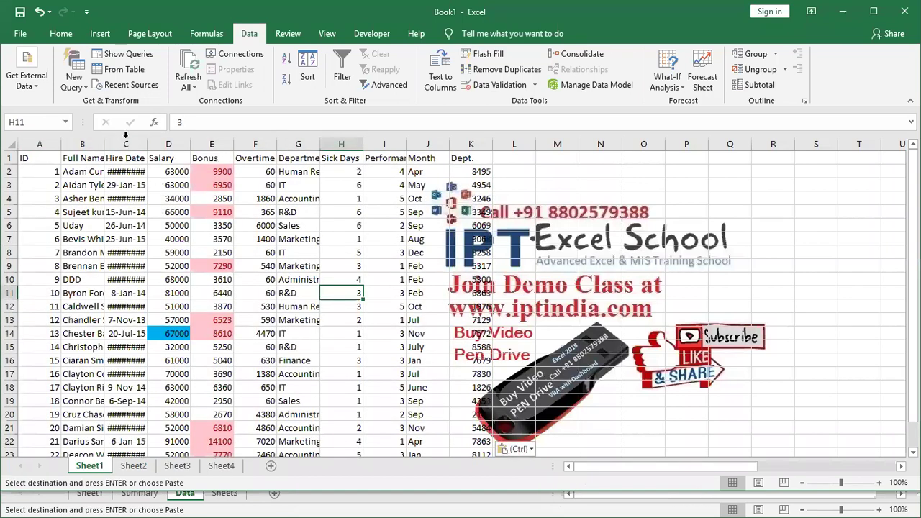
Delete the Hire Date, Full Name and ID columns and clear the Dept. column H
{"action": "left_click", "coordinate": [126, 143]}
{"action": "key", "text": "ctrl+minus"}
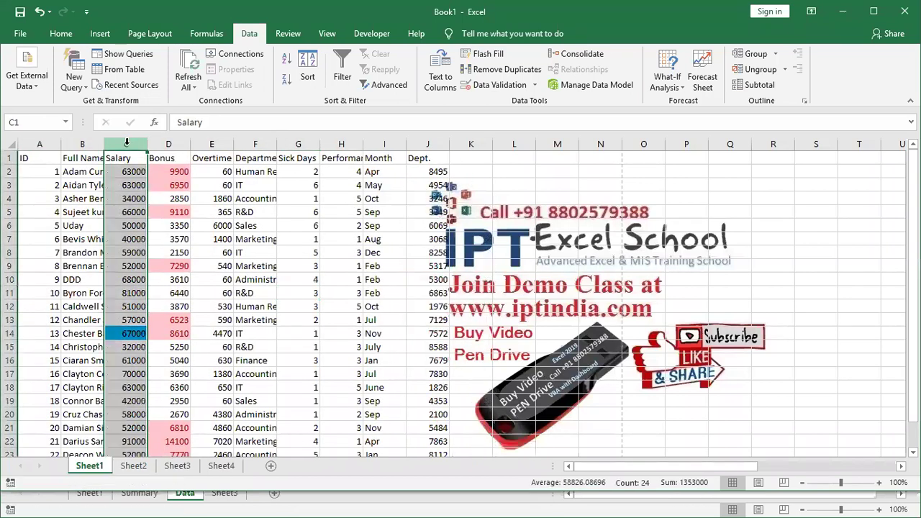
{"action": "left_click", "coordinate": [68, 143]}
{"action": "key", "text": "ctrl+minus"}
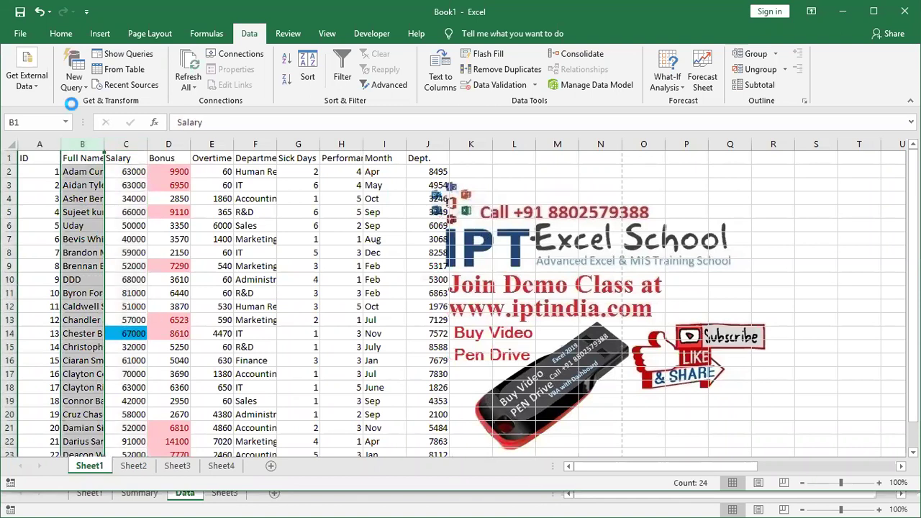
{"action": "left_click", "coordinate": [36, 145]}
{"action": "key", "text": "ctrl+minus"}
{"action": "left_click", "coordinate": [333, 197]}
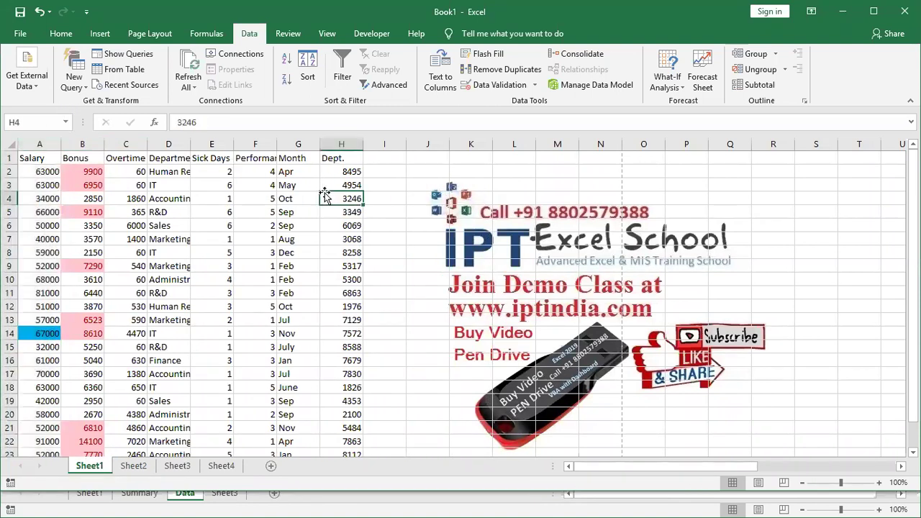
{"action": "left_click", "coordinate": [338, 143]}
{"action": "key", "text": "ctrl+minus"}
Copy the Department, Salary and Month headers into I1, J1 and K1
{"action": "left_click", "coordinate": [168, 212]}
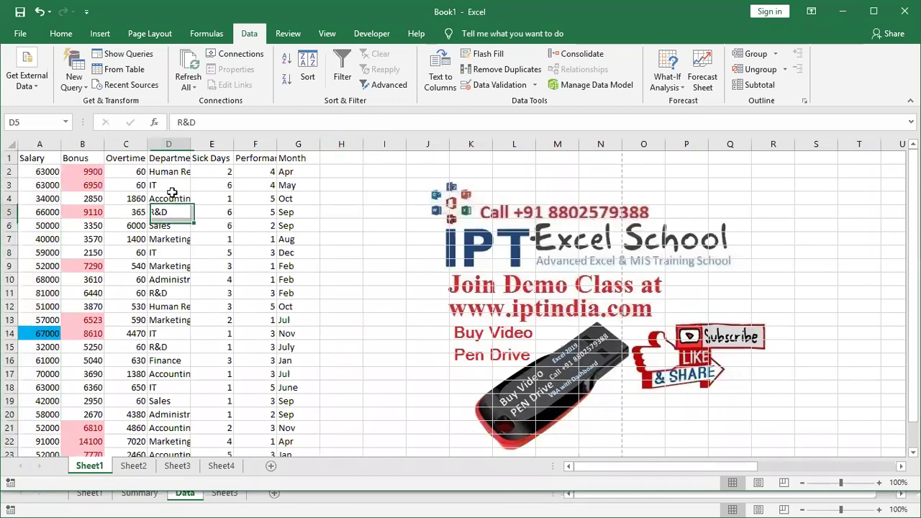
{"action": "left_click", "coordinate": [167, 157]}
{"action": "key", "text": "ctrl+c"}
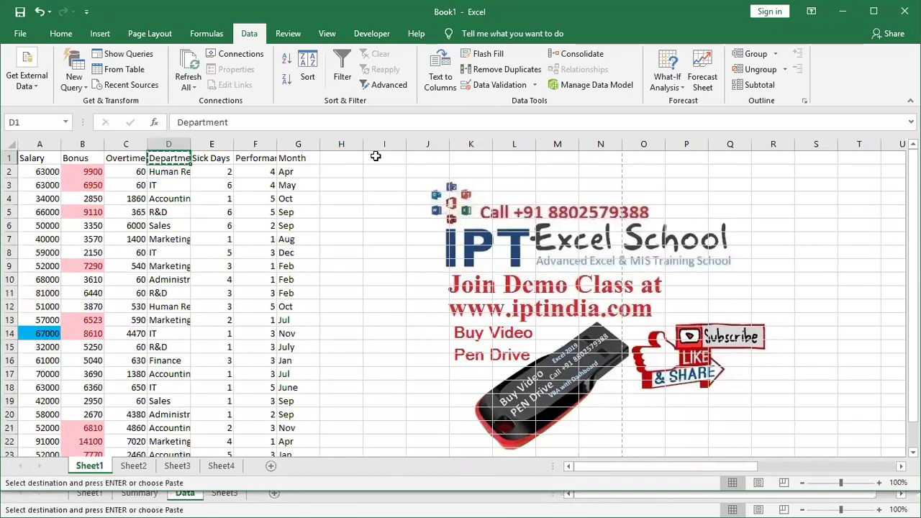
{"action": "left_click", "coordinate": [373, 157]}
{"action": "key", "text": "ctrl+v"}
{"action": "left_click", "coordinate": [34, 158]}
{"action": "key", "text": "ctrl+c"}
{"action": "left_click", "coordinate": [441, 161]}
{"action": "key", "text": "ctrl+v"}
{"action": "left_click", "coordinate": [245, 157]}
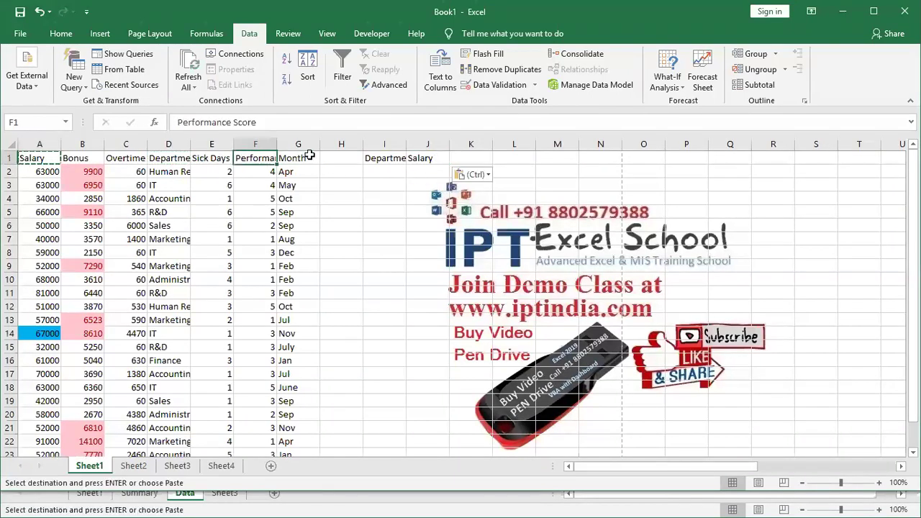
{"action": "left_click", "coordinate": [310, 157]}
{"action": "key", "text": "ctrl+c"}
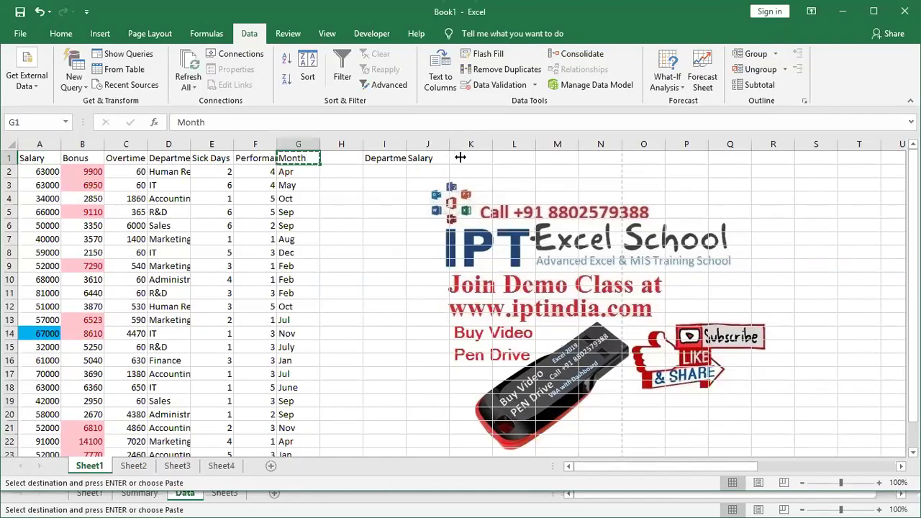
{"action": "left_click", "coordinate": [469, 157]}
{"action": "key", "text": "ctrl+v"}
Enter IT and R&D under Department, with a >60000 Salary condition beside R&D
{"action": "key", "text": "Escape"}
{"action": "left_click", "coordinate": [385, 158]}
{"action": "key", "text": "Down"}
{"action": "type", "text": "IT"}
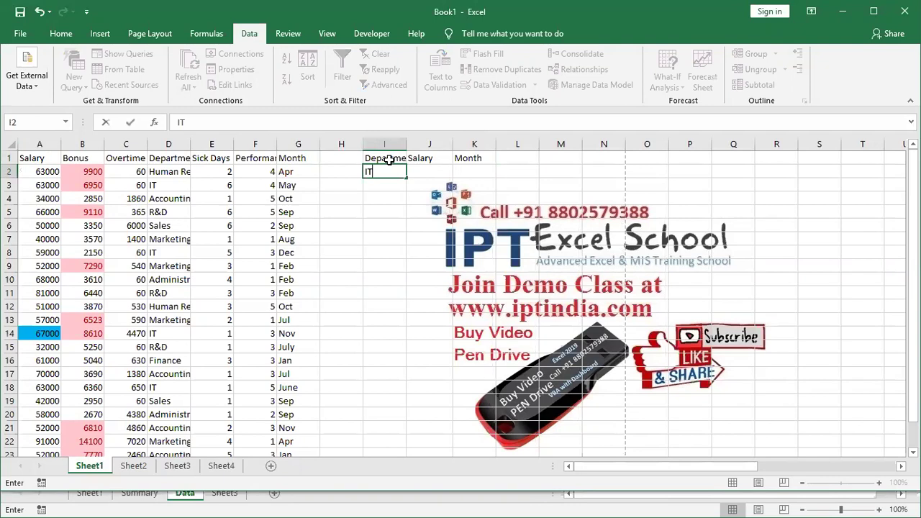
{"action": "key", "text": "Return"}
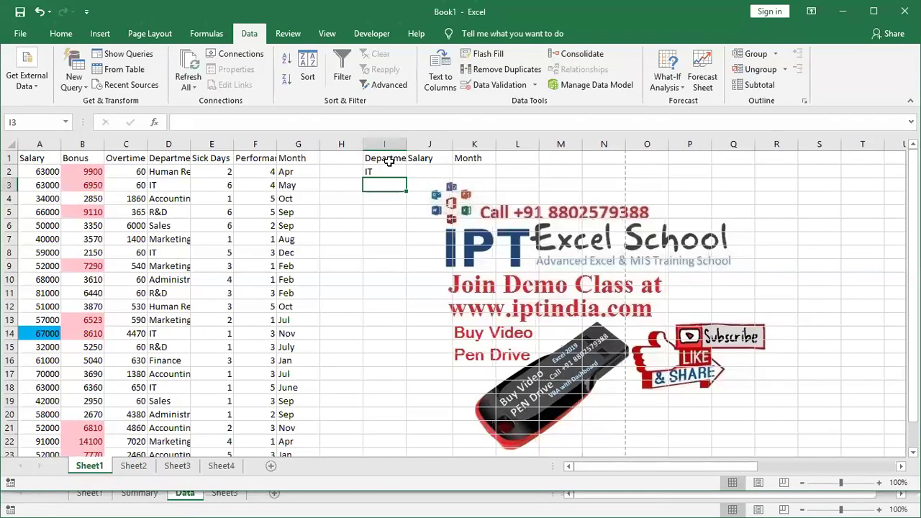
{"action": "type", "text": "R&D"}
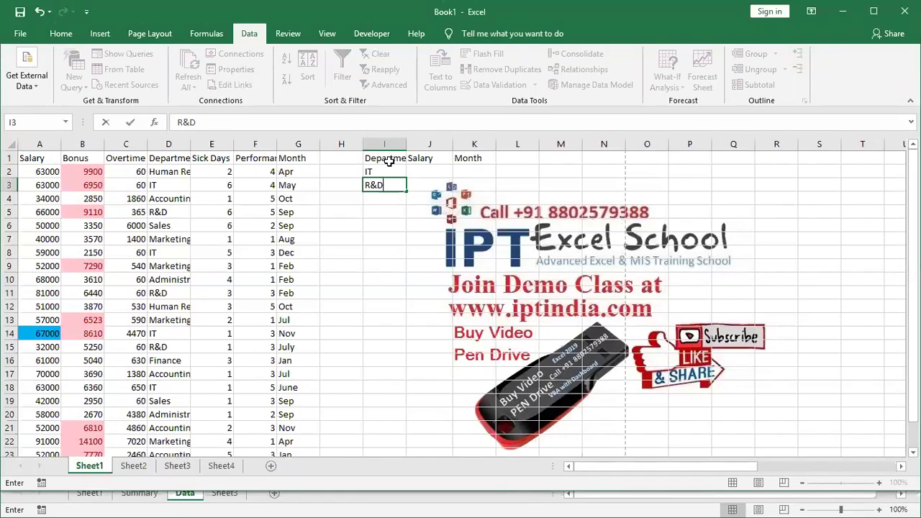
{"action": "key", "text": "Tab"}
{"action": "type", "text": ">60000"}
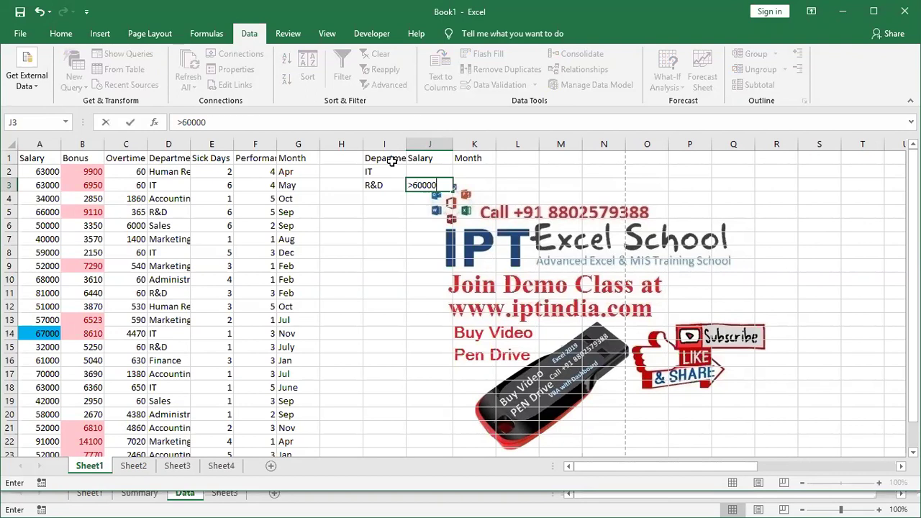
{"action": "key", "text": "Return"}
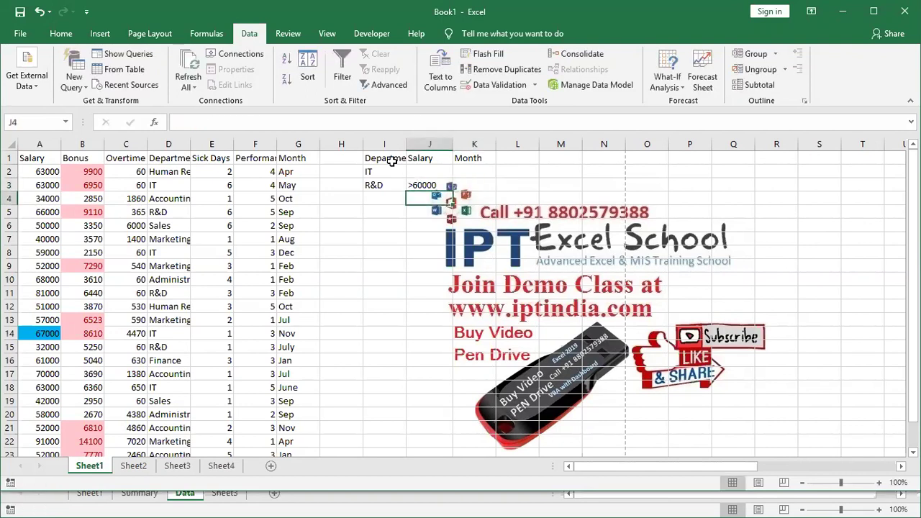
Add Sales under Department and Sep under Month in the criteria block's last row
{"action": "key", "text": "Left"}
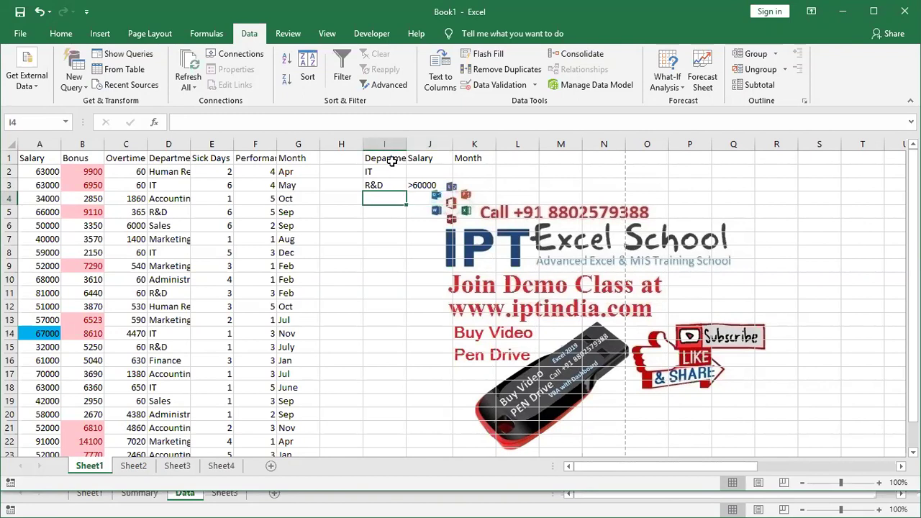
{"action": "type", "text": "sALES"}
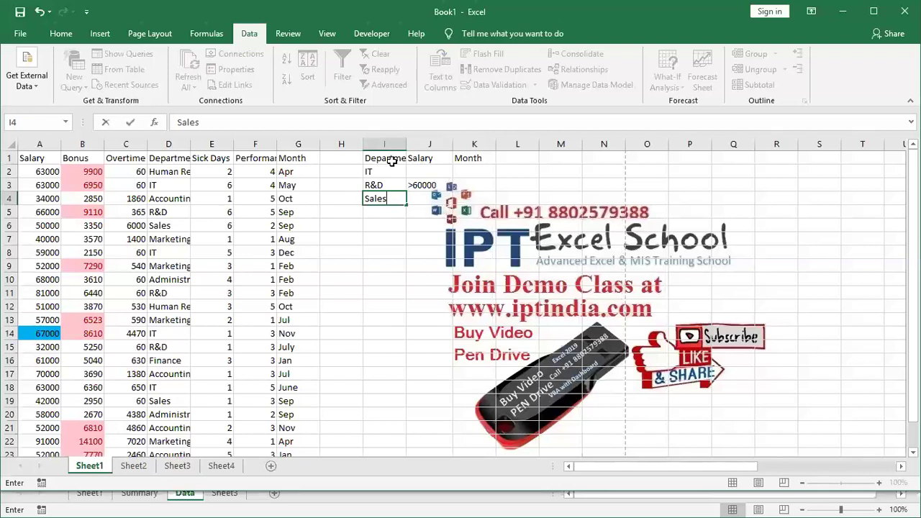
{"action": "key", "text": "Tab"}
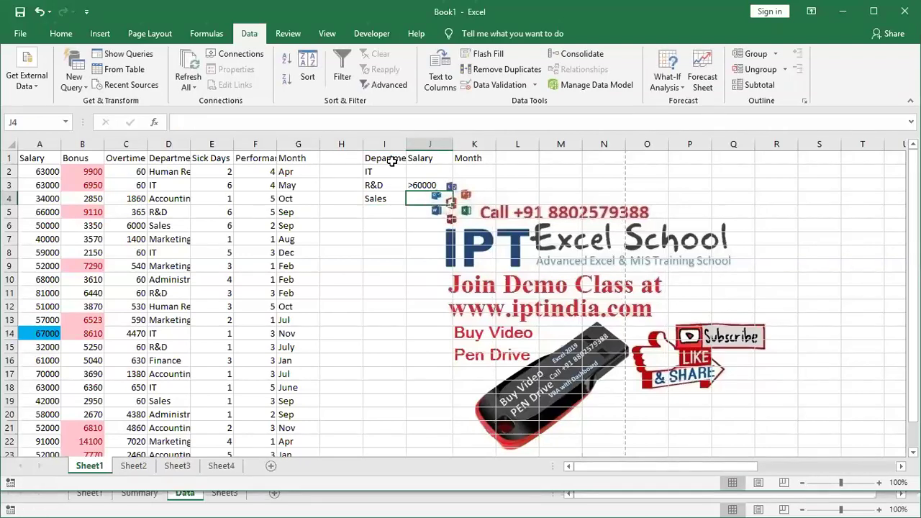
{"action": "key", "text": "Tab"}
{"action": "type", "text": "Sep"}
{"action": "key", "text": "Return"}
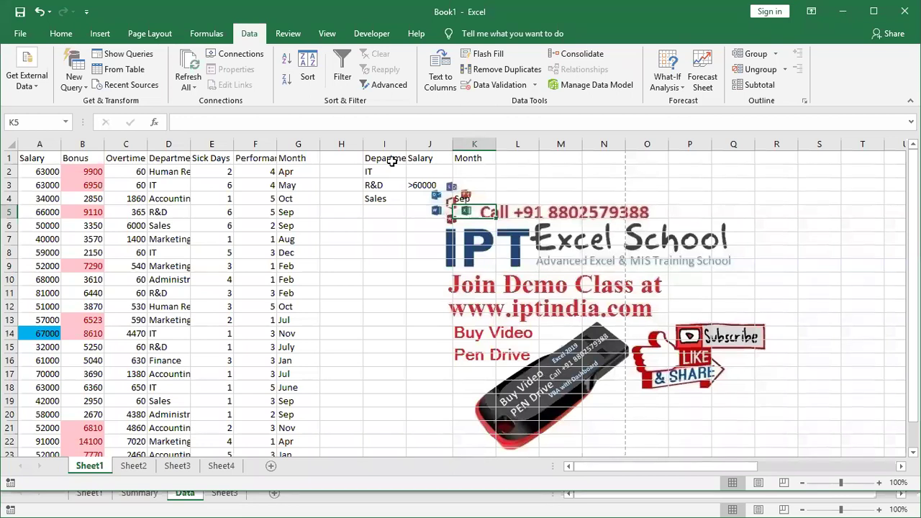
{"action": "left_click", "coordinate": [471, 174]}
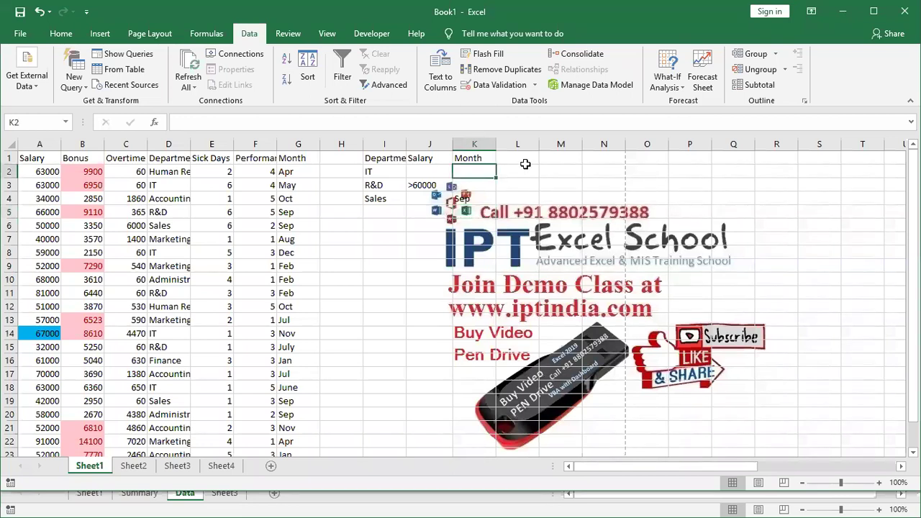
{"action": "left_click", "coordinate": [513, 209]}
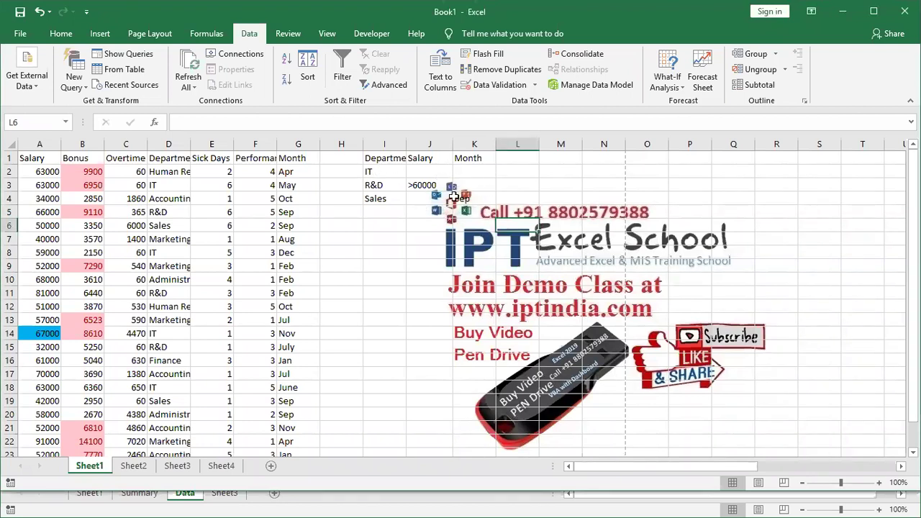
Run an in-place Advanced Filter on the list using criteria range I1:K4
{"action": "left_click", "coordinate": [33, 161]}
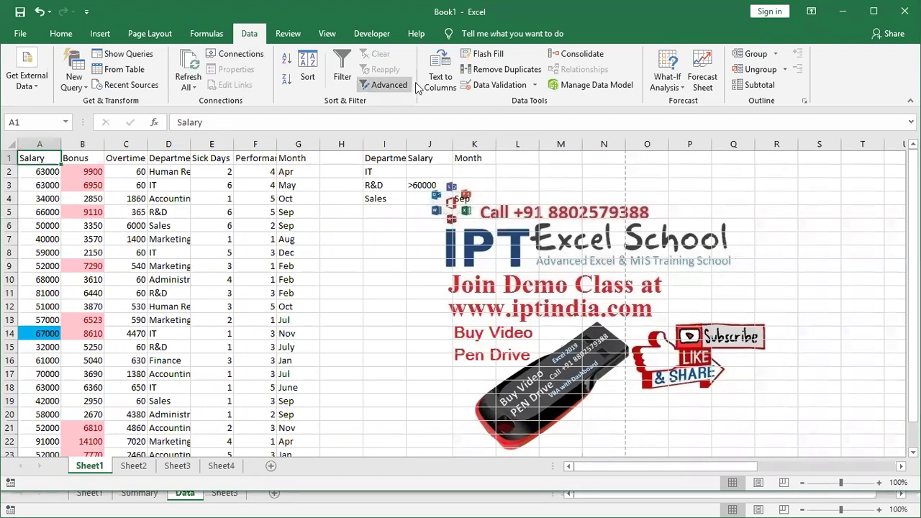
{"action": "left_click", "coordinate": [388, 91]}
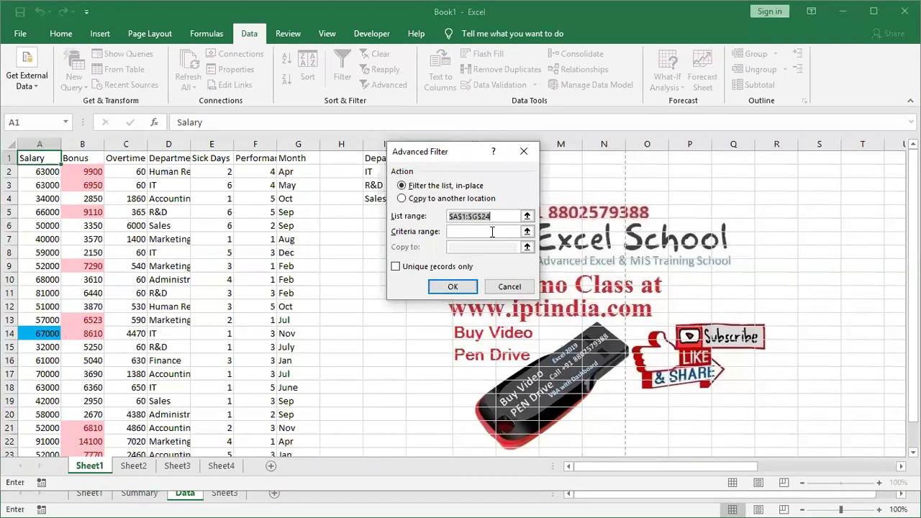
{"action": "left_click", "coordinate": [526, 232]}
{"action": "left_click_drag", "start_coordinate": [370, 158], "coordinate": [489, 195]}
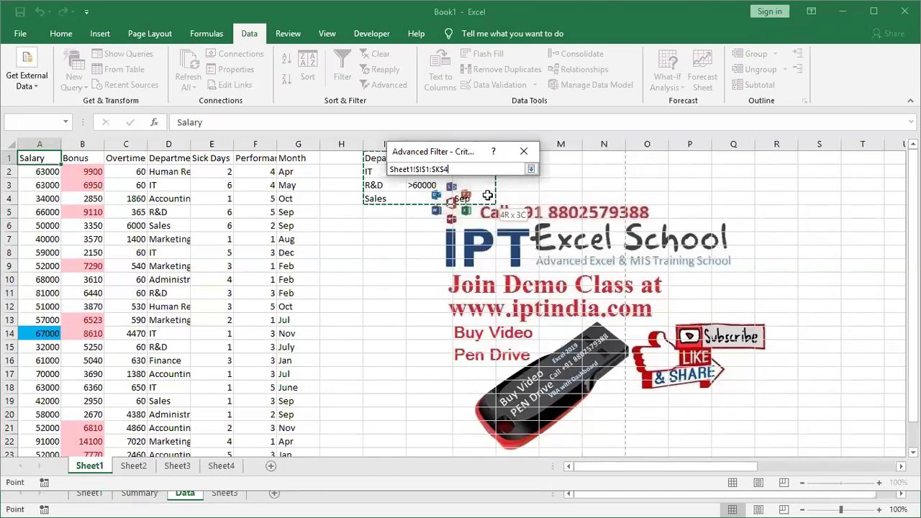
{"action": "left_click", "coordinate": [531, 169]}
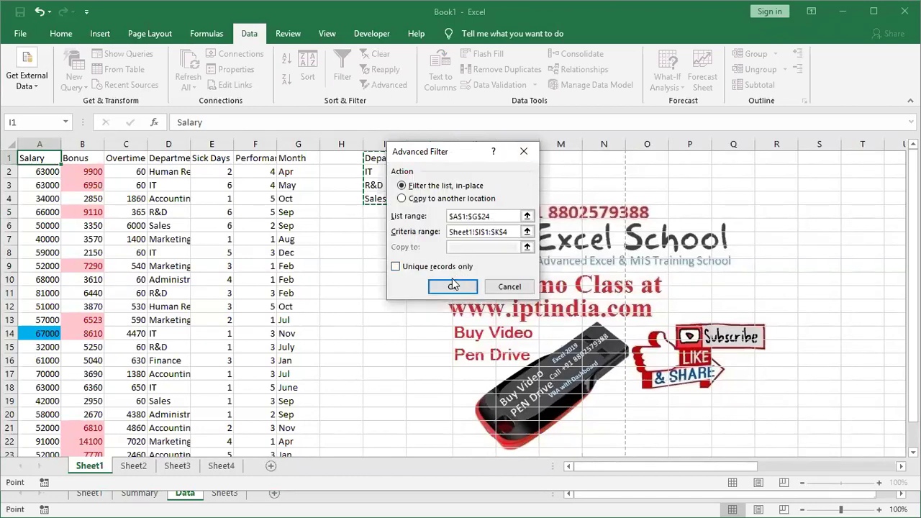
{"action": "left_click", "coordinate": [452, 286]}
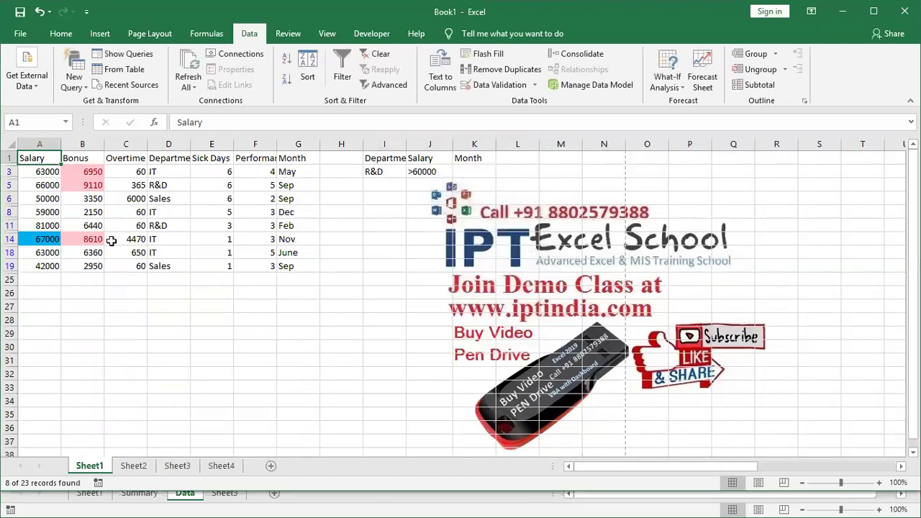
{"action": "key", "text": "ctrl+shift+l"}
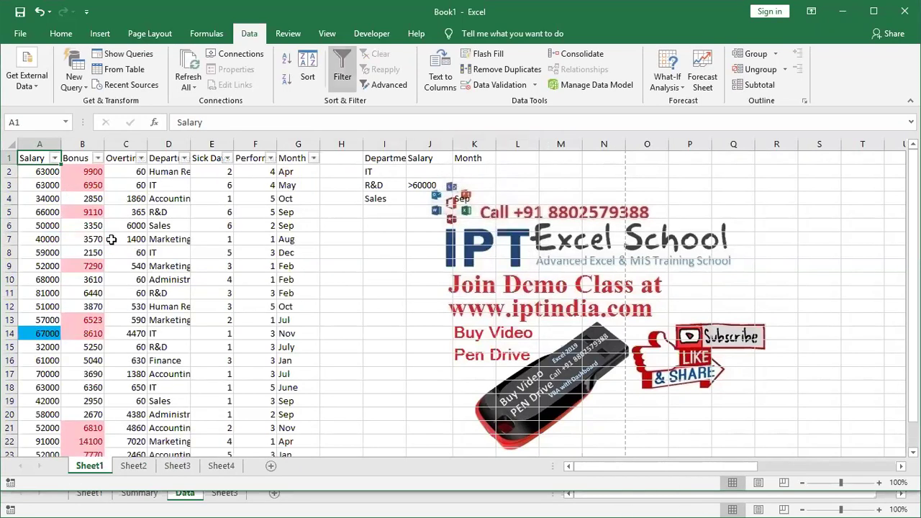
{"action": "left_click", "coordinate": [368, 227]}
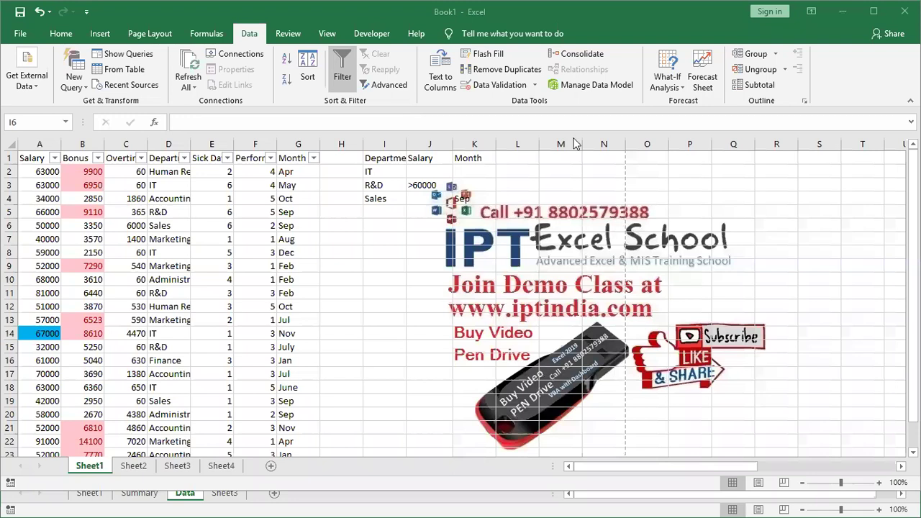
{"action": "left_click", "coordinate": [383, 223]}
{"action": "left_click", "coordinate": [432, 171]}
{"action": "key", "text": "Down"}
{"action": "key", "text": "Down"}
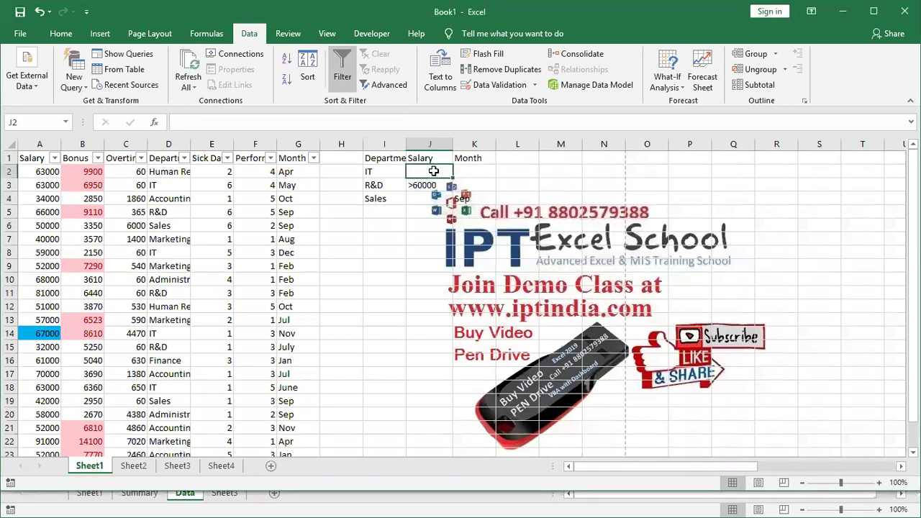
{"action": "left_click", "coordinate": [392, 229]}
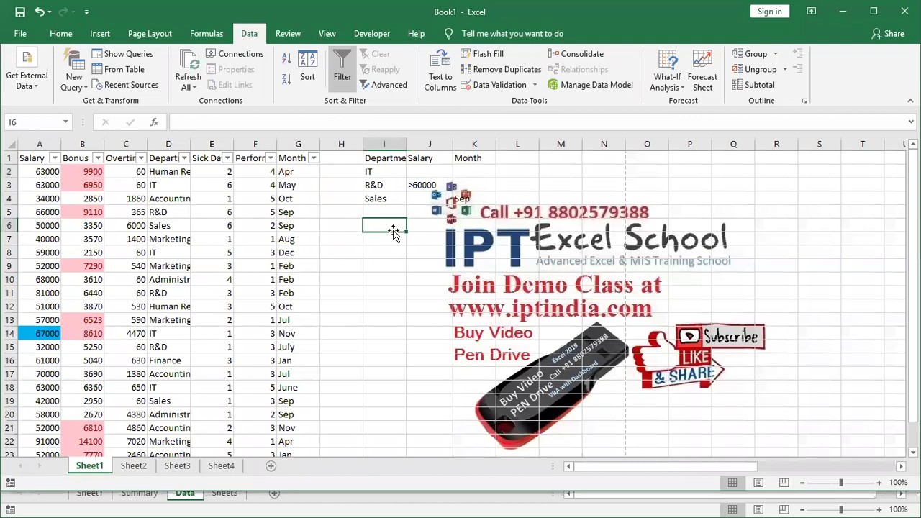
Enter =DSUM in I6 with database A1:G24, the Salary field A1, and the criteria block I1:K4
{"action": "type", "text": "="}
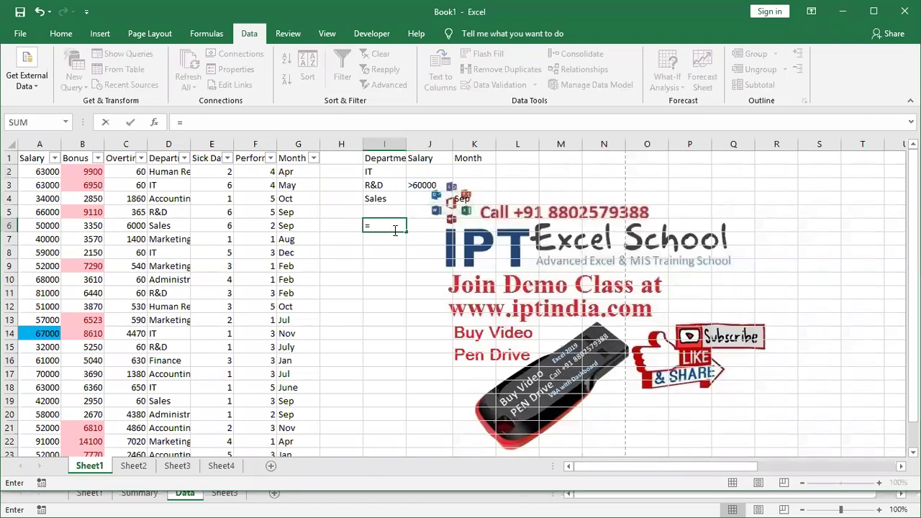
{"action": "type", "text": "d"}
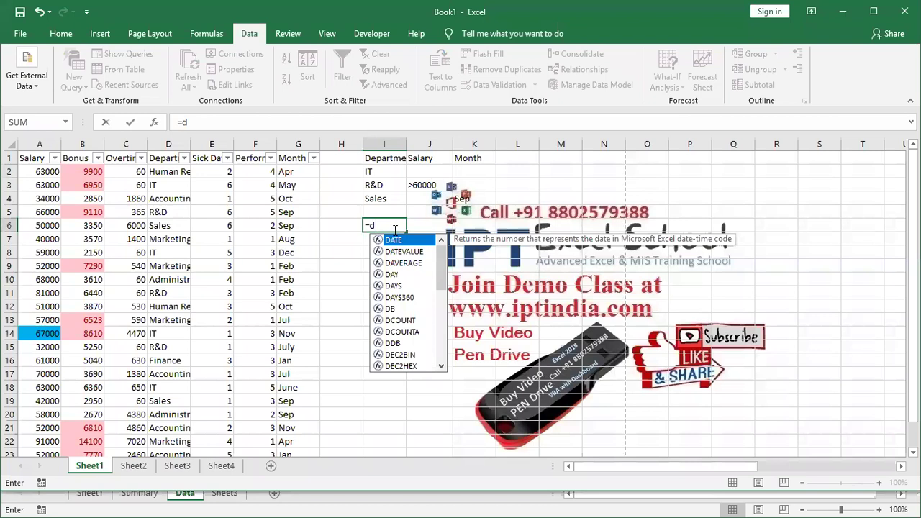
{"action": "type", "text": "sum"}
{"action": "key", "text": "Tab"}
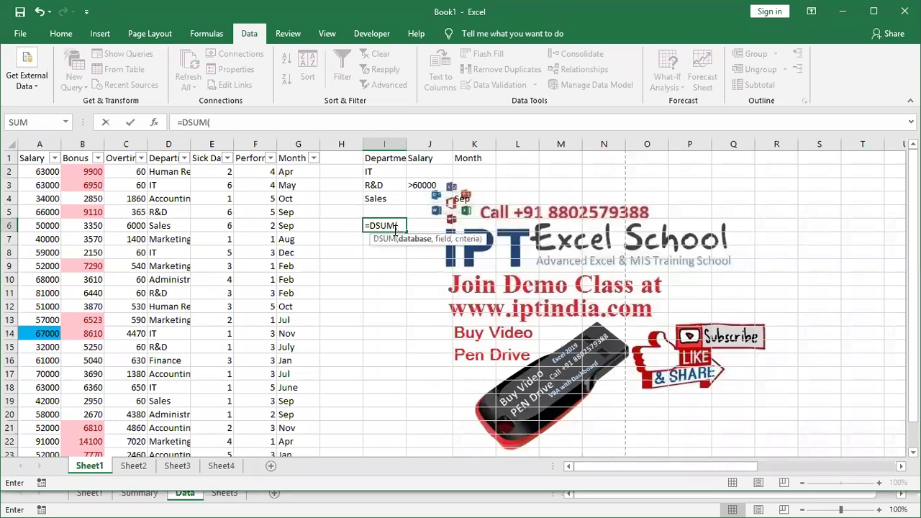
{"action": "left_click", "coordinate": [31, 159]}
{"action": "left_click_drag", "start_coordinate": [31, 159], "coordinate": [302, 441]}
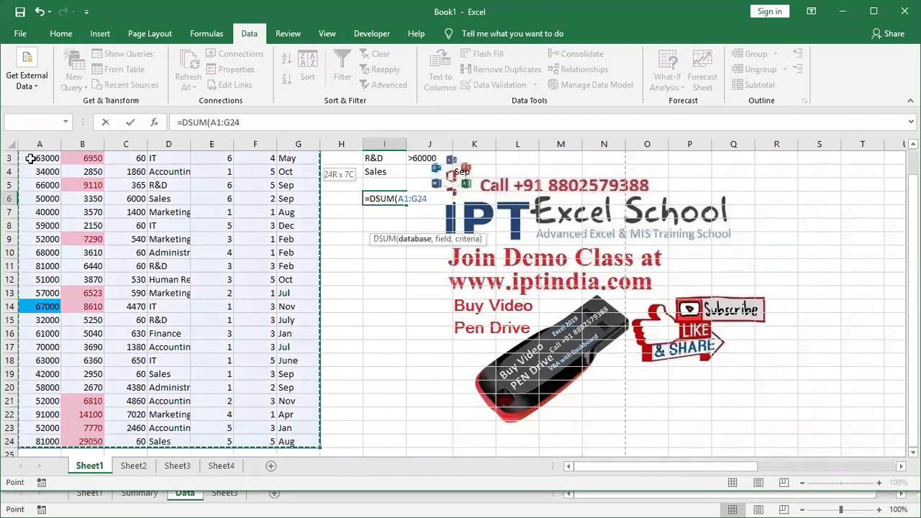
{"action": "type", "text": ","}
{"action": "scroll", "coordinate": [84, 178], "scroll_direction": "up", "scroll_amount": 1}
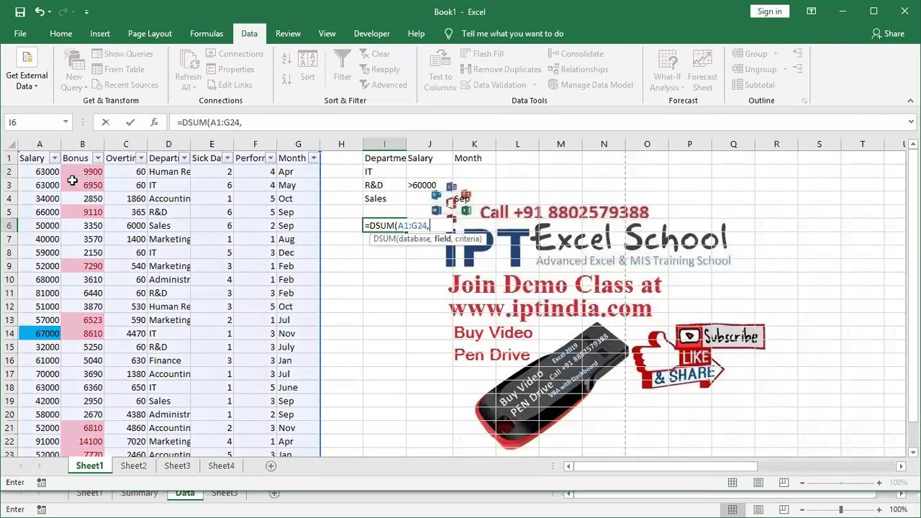
{"action": "left_click", "coordinate": [25, 160]}
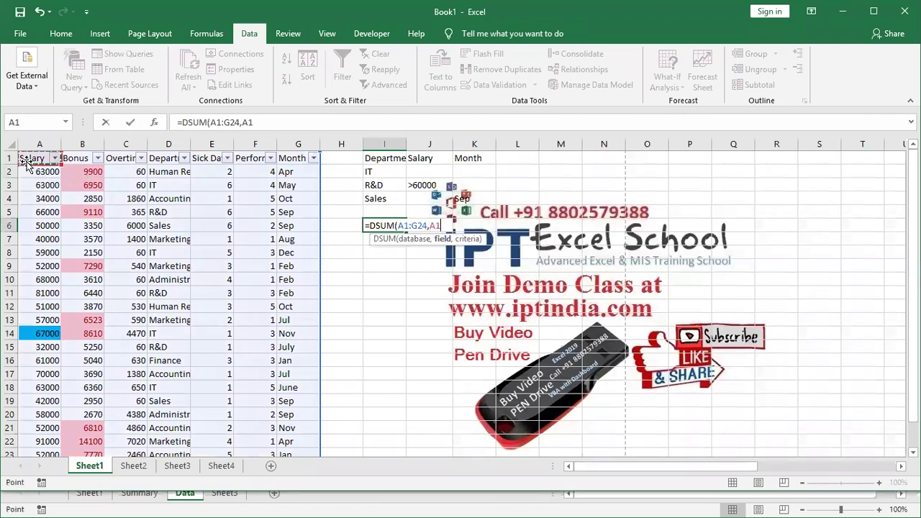
{"action": "type", "text": ","}
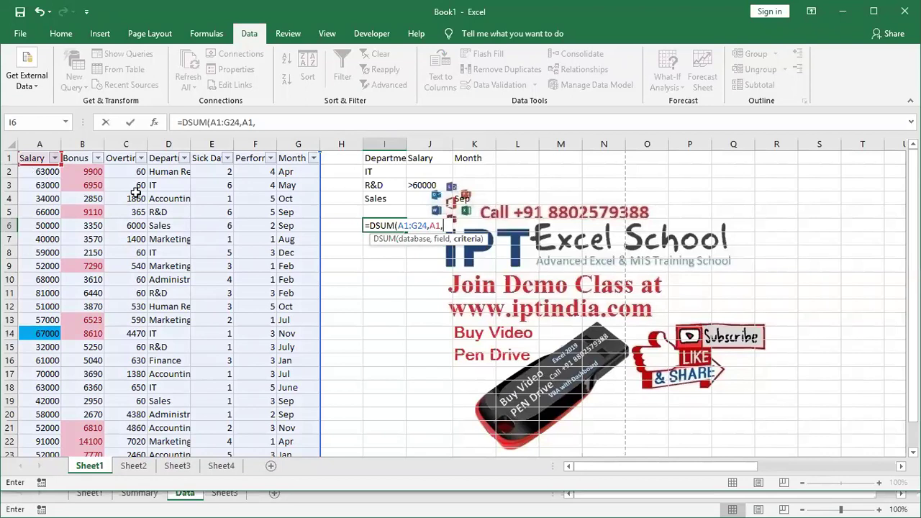
{"action": "left_click_drag", "start_coordinate": [387, 160], "coordinate": [472, 193]}
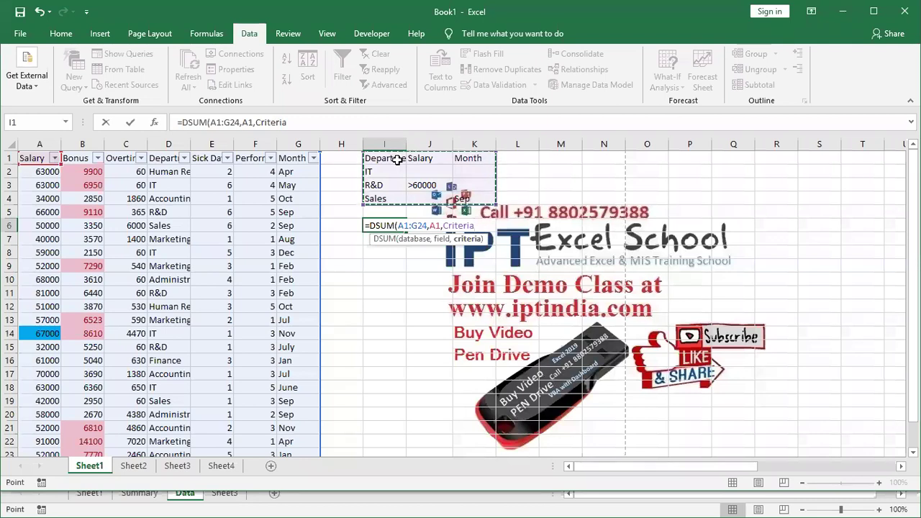
{"action": "key", "text": "Return"}
{"action": "left_click", "coordinate": [377, 226]}
{"action": "left_click", "coordinate": [381, 239]}
Start a DAVERAGE formula in I7 from the function suggestions
{"action": "type", "text": "=a"}
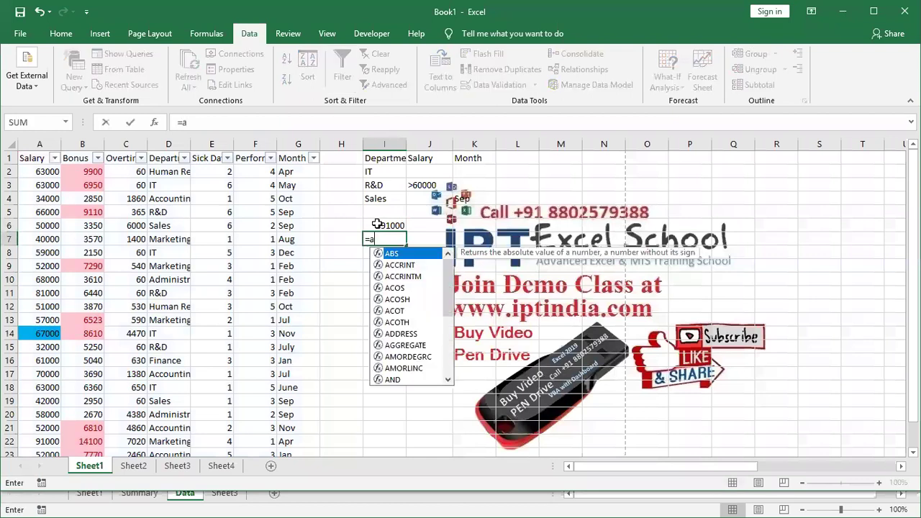
{"action": "type", "text": "v"}
{"action": "key", "text": "Down"}
{"action": "key", "text": "Down"}
{"action": "key", "text": "Up"}
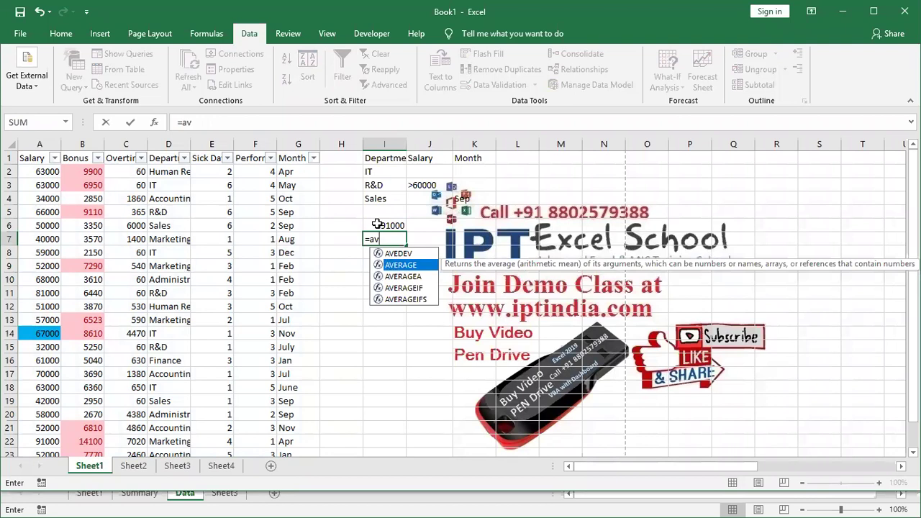
{"action": "key", "text": "BackSpace"}
{"action": "key", "text": "BackSpace"}
{"action": "type", "text": "da"}
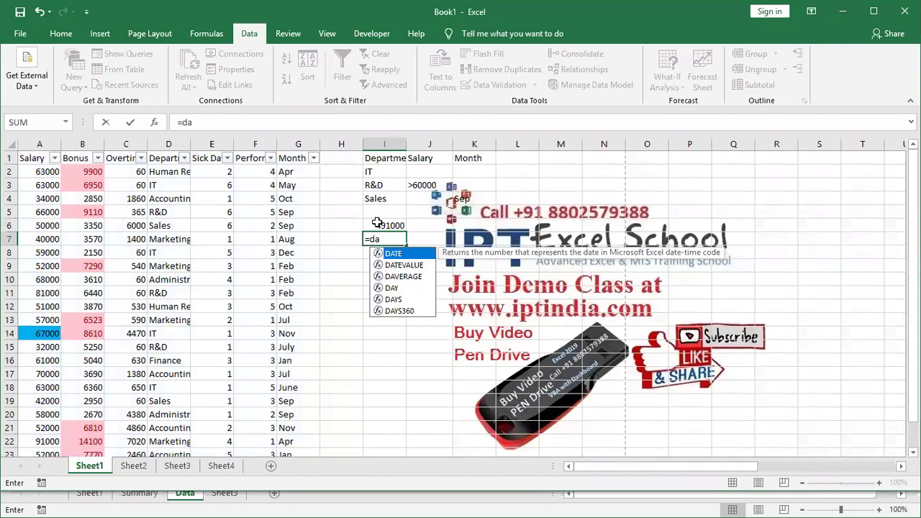
{"action": "key", "text": "Down"}
{"action": "key", "text": "Down"}
{"action": "key", "text": "Tab"}
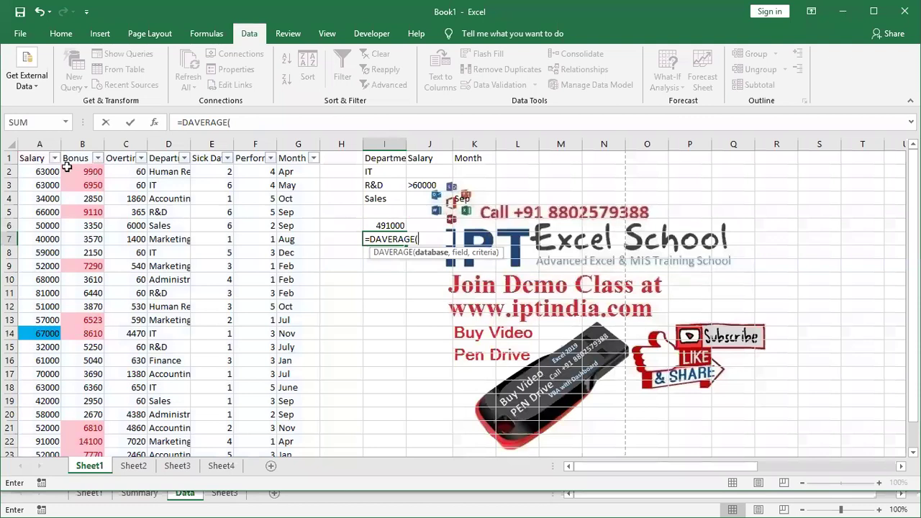
Give DAVERAGE database A1:G24, Salary field A1 and criteria I1:K3, and commit it
{"action": "left_click", "coordinate": [40, 156]}
{"action": "key", "text": "ctrl+shift+Right"}
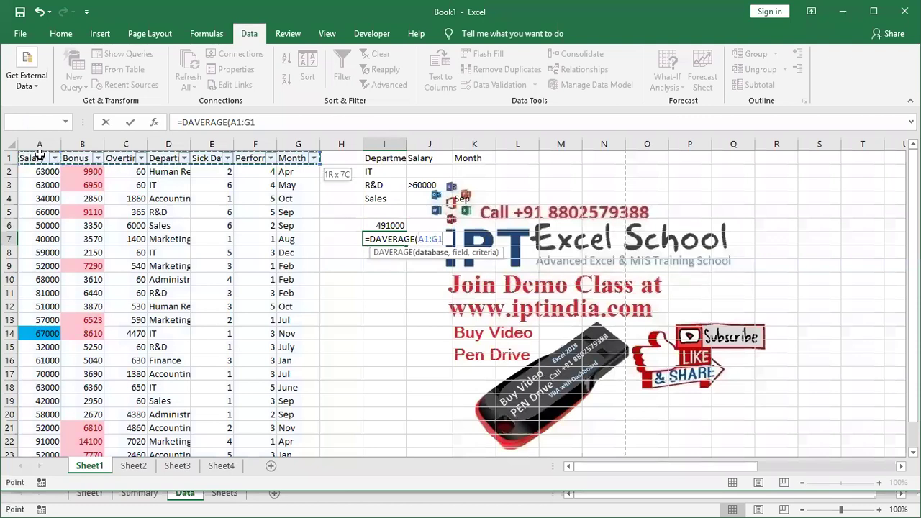
{"action": "key", "text": "ctrl+shift+Down"}
{"action": "type", "text": ","}
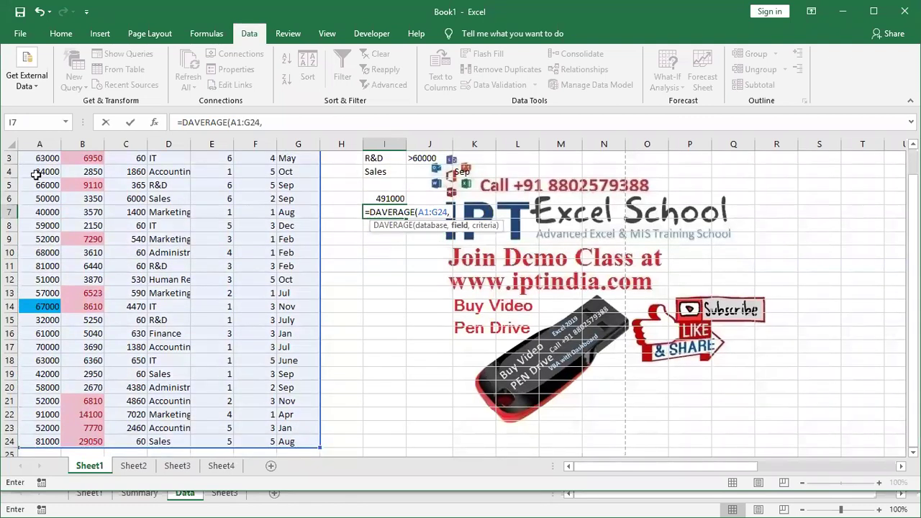
{"action": "scroll", "coordinate": [35, 175], "scroll_direction": "up", "scroll_amount": 1}
{"action": "left_click", "coordinate": [33, 157]}
{"action": "type", "text": ","}
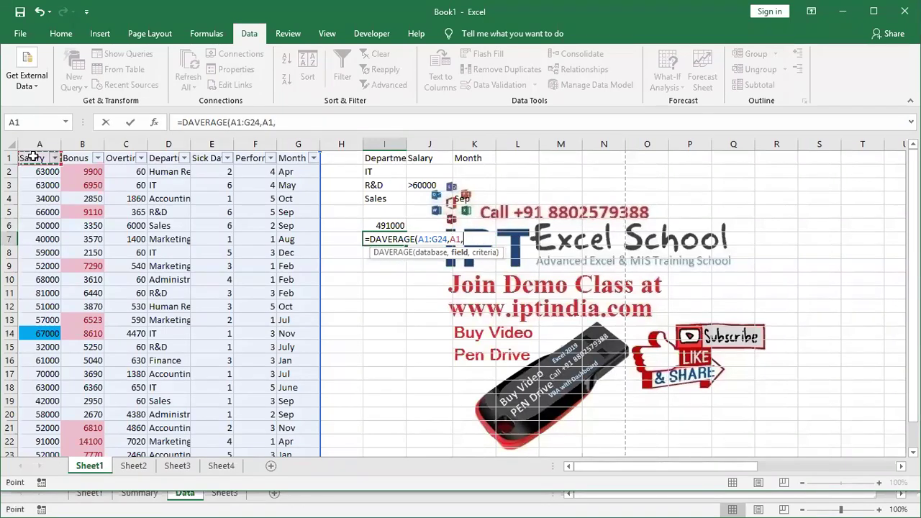
{"action": "left_click_drag", "start_coordinate": [371, 157], "coordinate": [467, 197]}
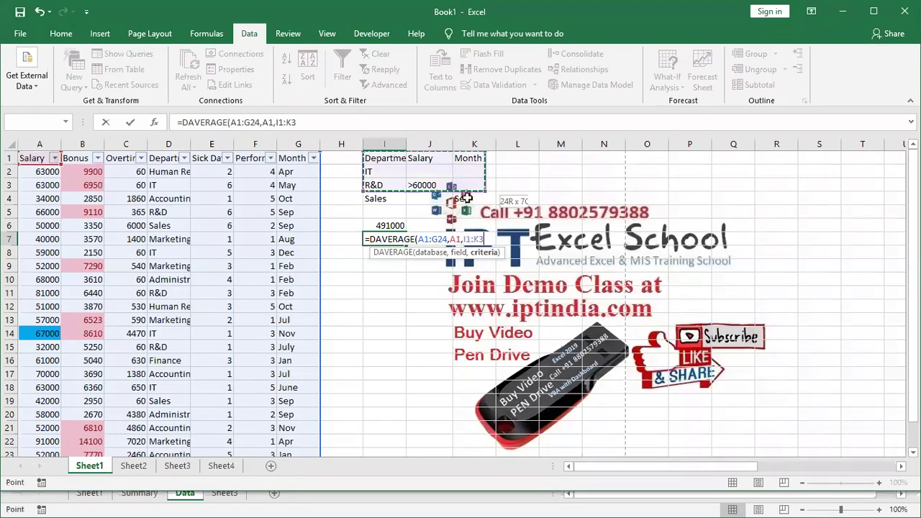
{"action": "type", "text": ")"}
{"action": "key", "text": "Return"}
Check the DAVERAGE result in I7 and begin typing =dcou in I8
{"action": "key", "text": "Up"}
{"action": "key", "text": "Down"}
{"action": "type", "text": "="}
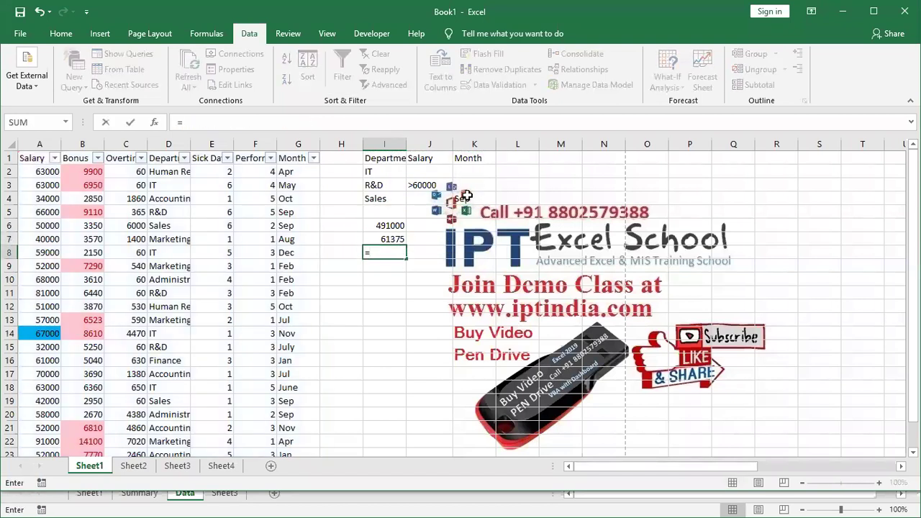
{"action": "type", "text": "dcou"}
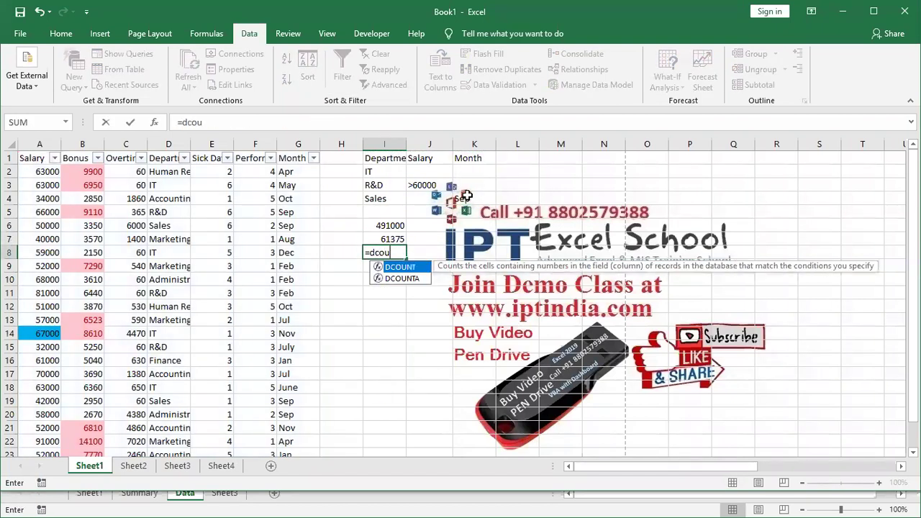
Insert DCOUNTA in I8 with database range A1:G24
{"action": "key", "text": "Down"}
{"action": "key", "text": "Tab"}
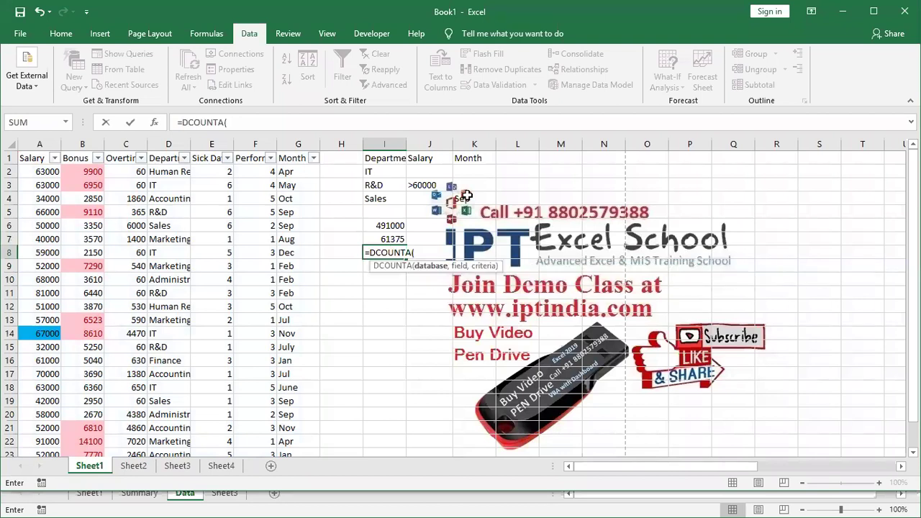
{"action": "key", "text": "Left"}
{"action": "key", "text": "Left"}
{"action": "key", "text": "Left"}
{"action": "key", "text": "Left"}
{"action": "key", "text": "Left"}
{"action": "key", "text": "Left"}
{"action": "key", "text": "Left"}
{"action": "key", "text": "Left"}
{"action": "key", "text": "Up"}
{"action": "key", "text": "Up"}
{"action": "key", "text": "Up"}
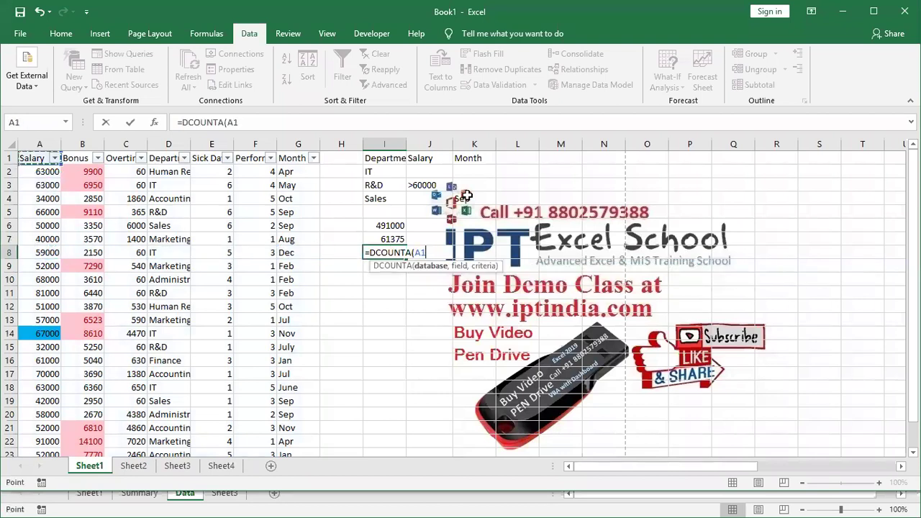
{"action": "key", "text": "ctrl+shift+Right"}
{"action": "key", "text": "ctrl+shift+Down"}
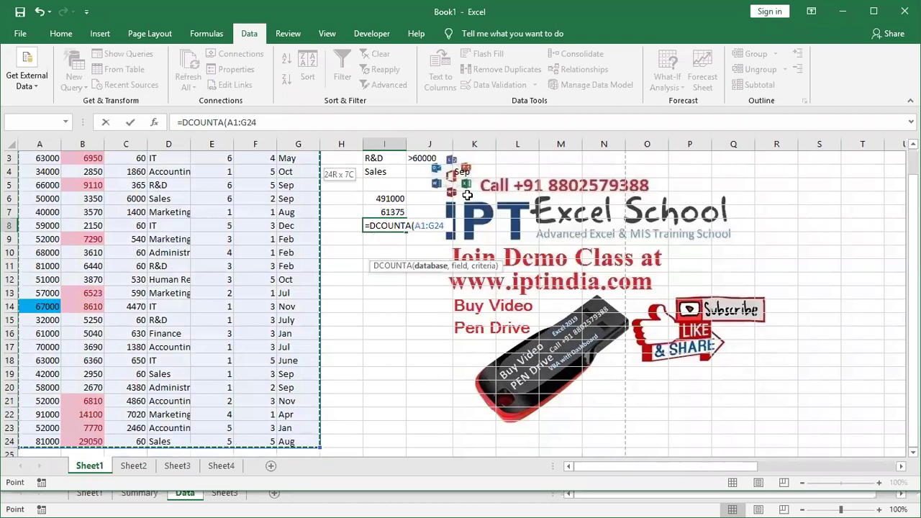
{"action": "type", "text": ","}
{"action": "key", "text": "Up"}
Set the DCOUNTA field to Month (G1) and criteria to the Criteria range, returning 8
{"action": "key", "text": "Up"}
{"action": "key", "text": "Up"}
{"action": "key", "text": "Up"}
{"action": "key", "text": "Up"}
{"action": "key", "text": "Up"}
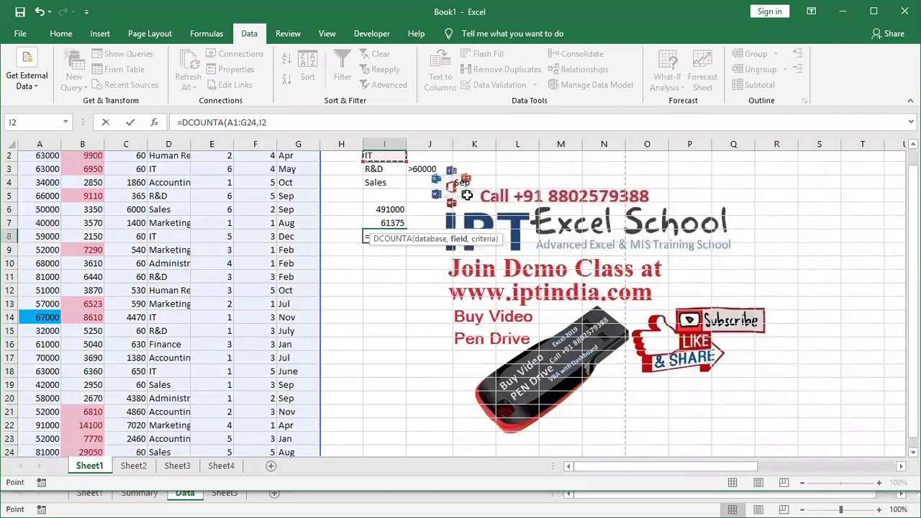
{"action": "key", "text": "Up"}
{"action": "key", "text": "Left"}
{"action": "key", "text": "Left"}
{"action": "type", "text": ","}
{"action": "key", "text": "Up"}
{"action": "key", "text": "Up"}
{"action": "key", "text": "Up"}
{"action": "key", "text": "Up"}
{"action": "key", "text": "Up"}
{"action": "key", "text": "Up"}
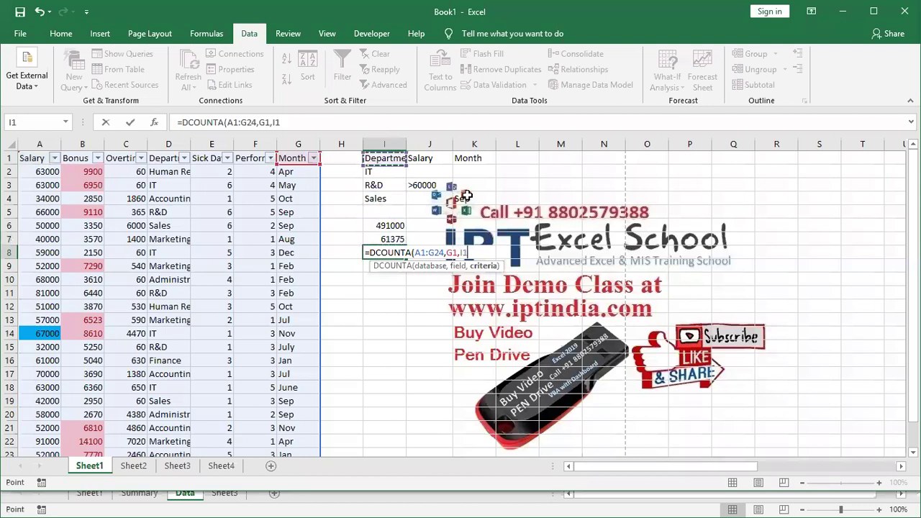
{"action": "key", "text": "shift+Right"}
{"action": "key", "text": "shift+Right"}
{"action": "key", "text": "shift+Down"}
{"action": "key", "text": "shift+Down"}
{"action": "key", "text": "shift+Down"}
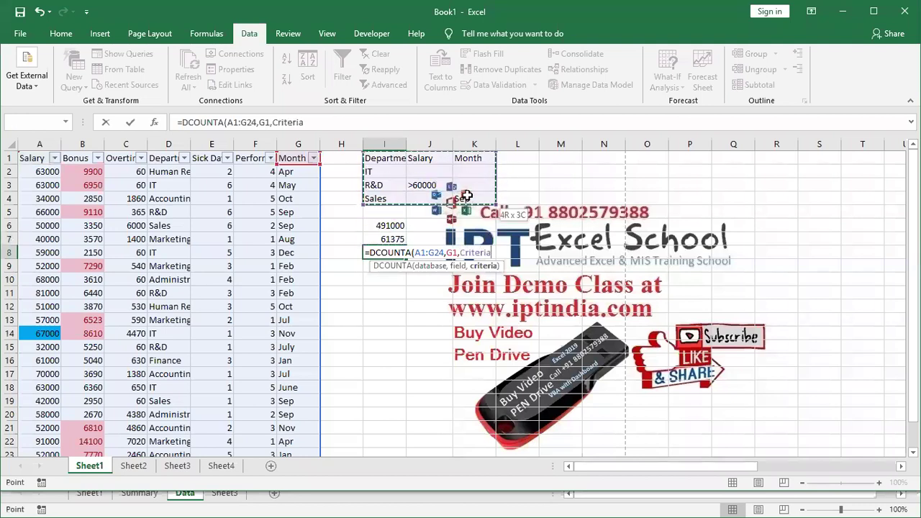
{"action": "key", "text": "Return"}
{"action": "key", "text": "Up"}
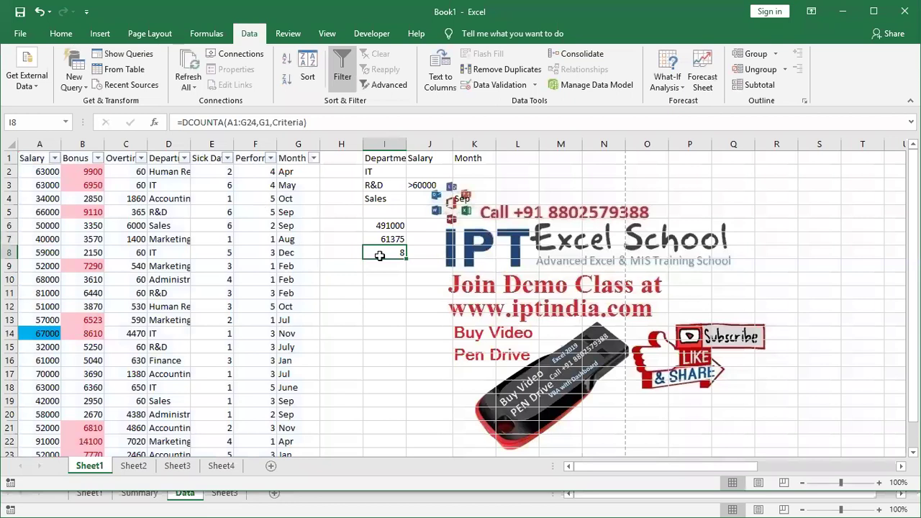
{"action": "left_click", "coordinate": [379, 277]}
{"action": "type", "text": "="}
{"action": "left_click", "coordinate": [157, 123]}
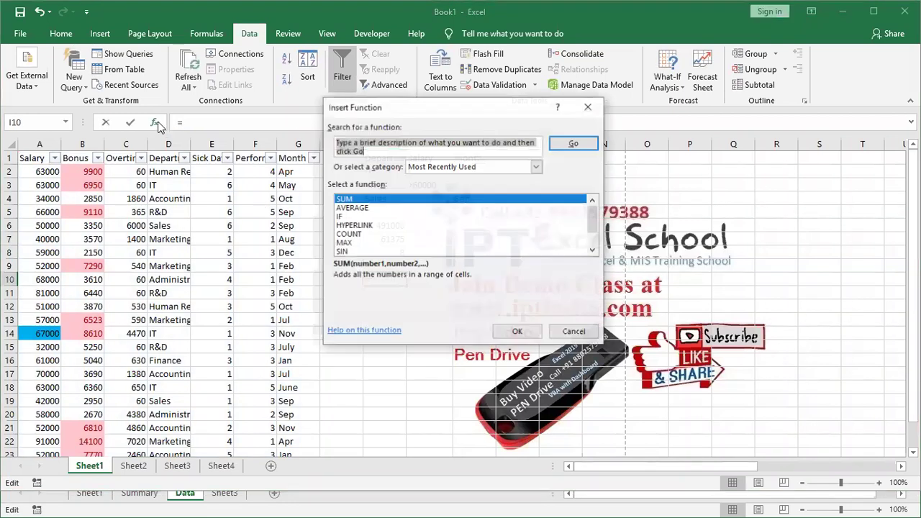
{"action": "left_click", "coordinate": [419, 169]}
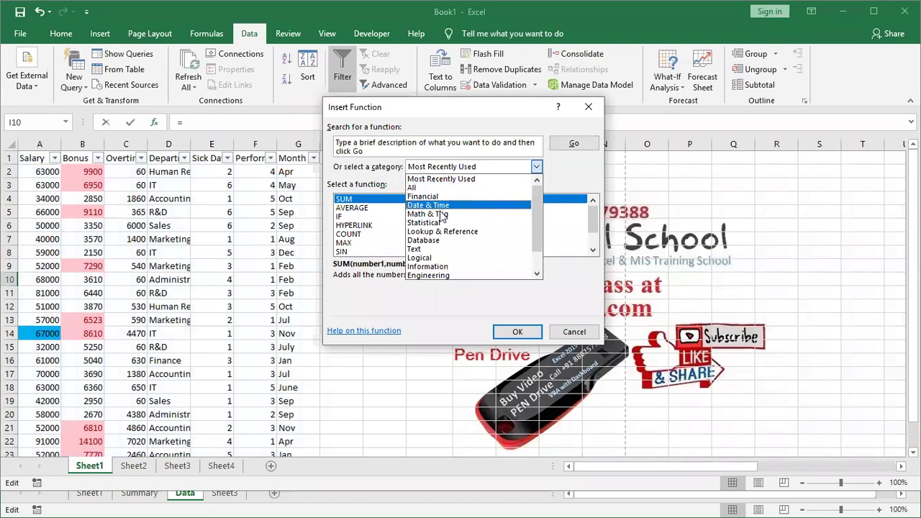
{"action": "left_click", "coordinate": [436, 240]}
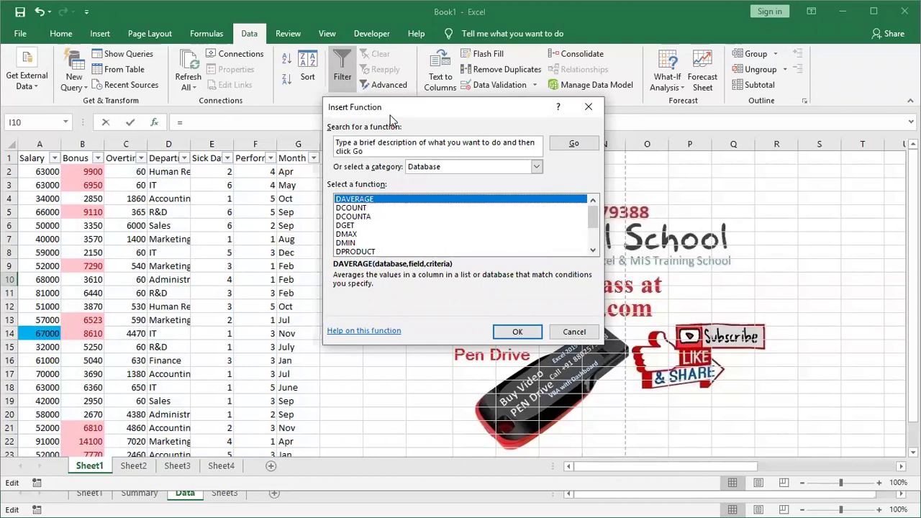
{"action": "left_click_drag", "start_coordinate": [390, 117], "coordinate": [517, 103]}
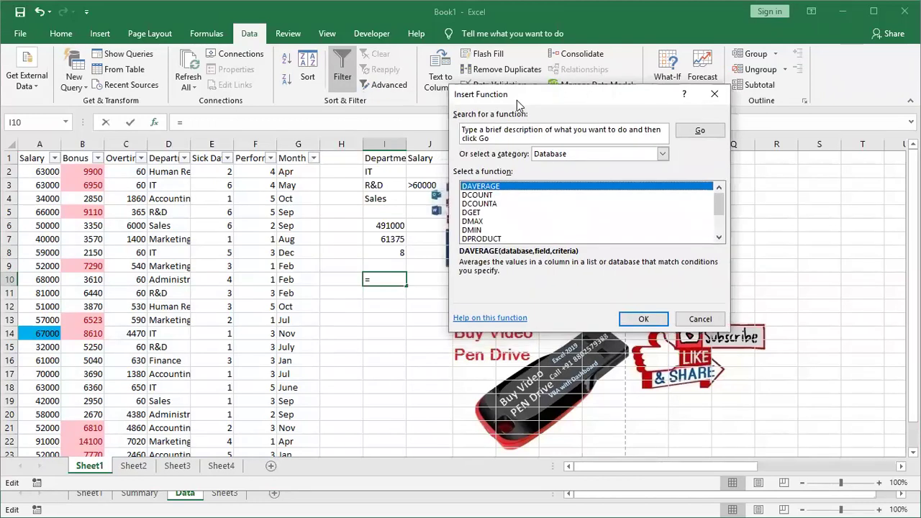
{"action": "key", "text": "Down"}
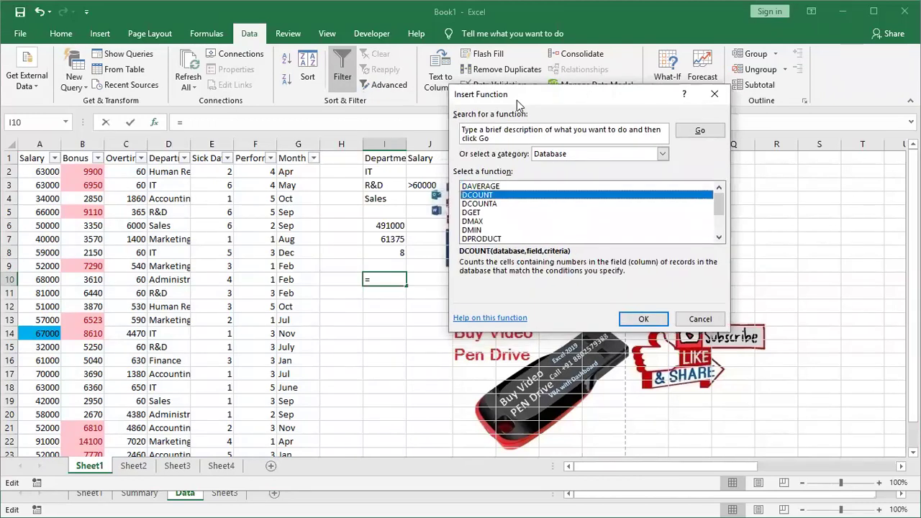
{"action": "key", "text": "Down"}
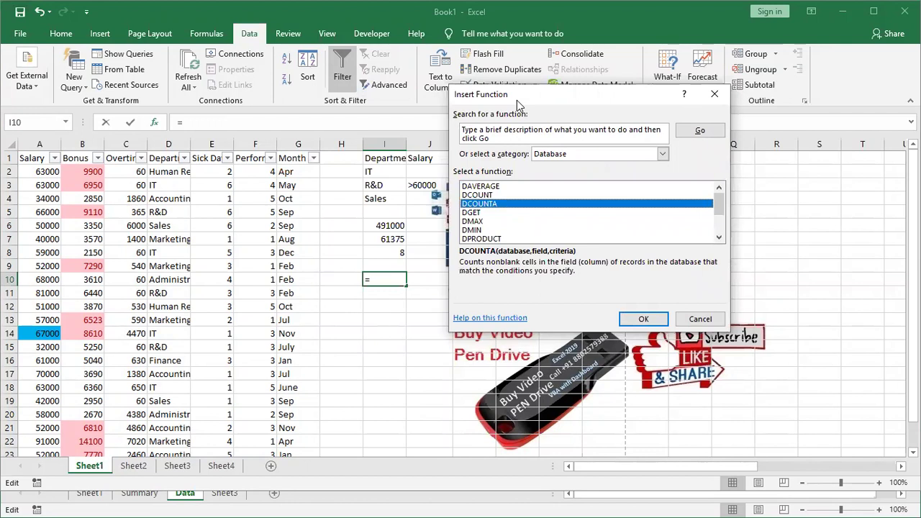
{"action": "key", "text": "Down"}
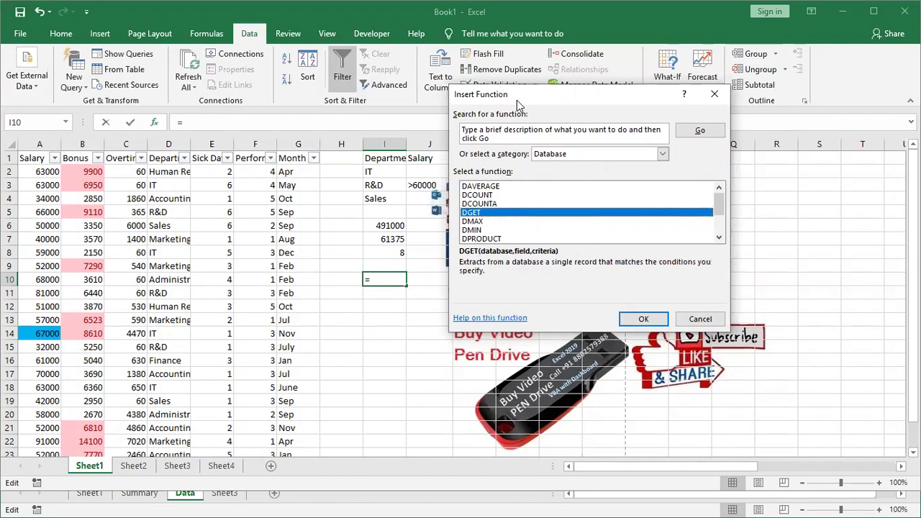
{"action": "key", "text": "Down"}
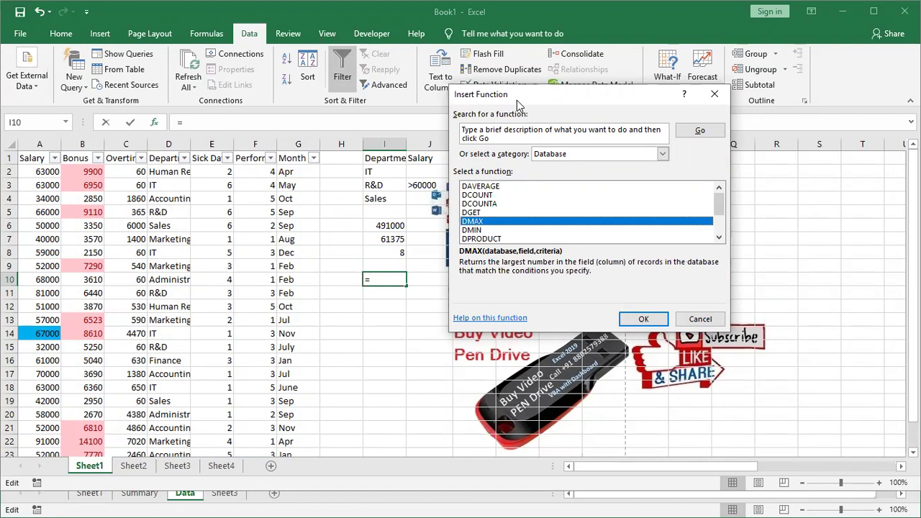
{"action": "key", "text": "Down"}
{"action": "key", "text": "Down"}
{"action": "key", "text": "Down"}
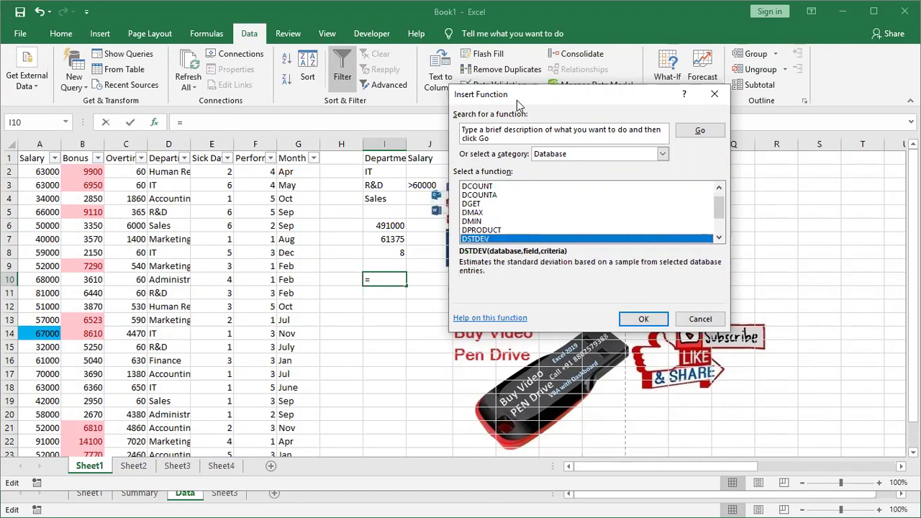
{"action": "key", "text": "Down"}
{"action": "key", "text": "Down"}
{"action": "key", "text": "Down"}
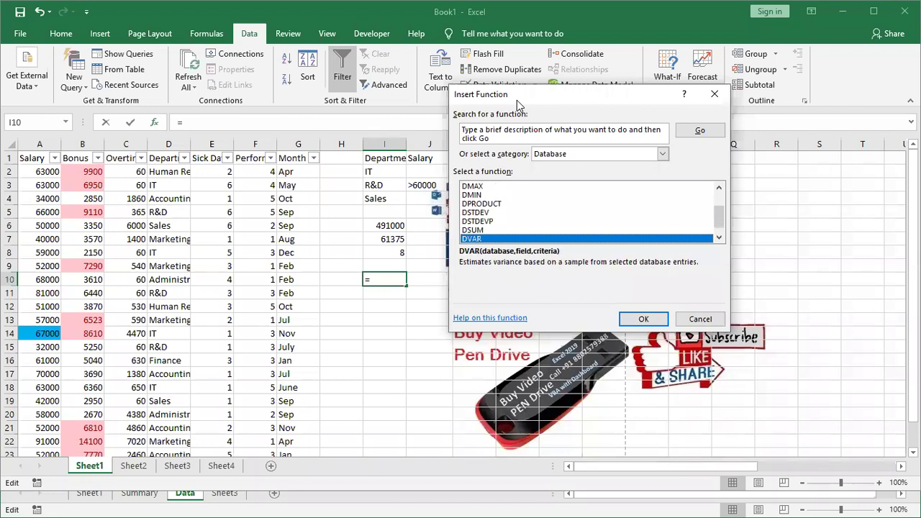
{"action": "key", "text": "Down"}
{"action": "key", "text": "Up"}
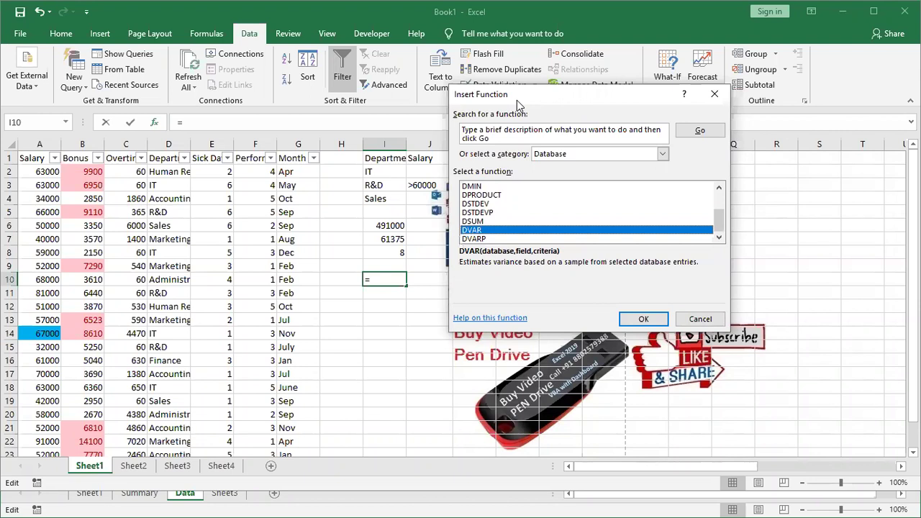
{"action": "key", "text": "Up"}
{"action": "key", "text": "Up"}
{"action": "key", "text": "Up"}
{"action": "key", "text": "Up"}
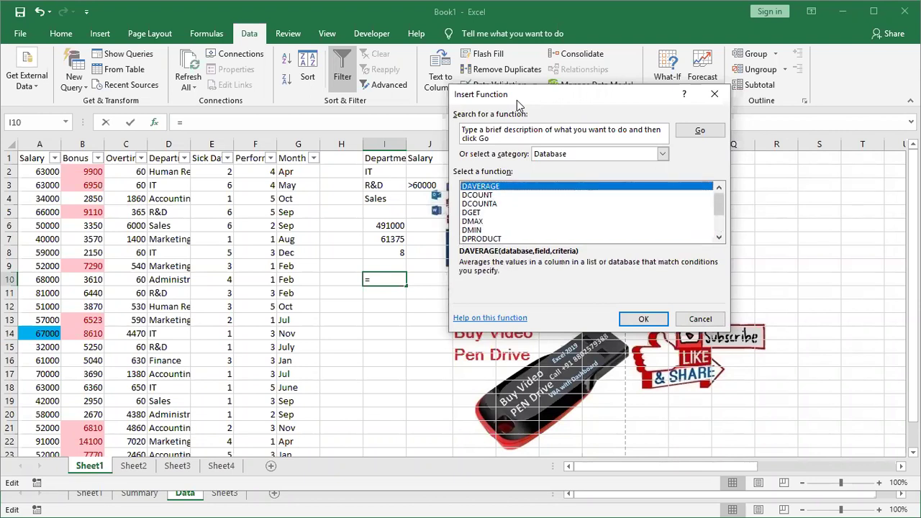
{"action": "key", "text": "Down"}
{"action": "key", "text": "Down"}
{"action": "key", "text": "Down"}
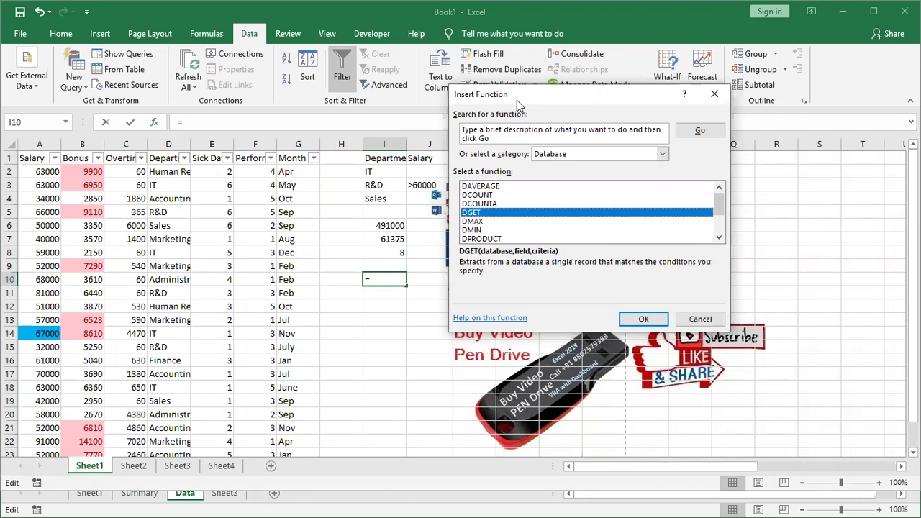
{"action": "key", "text": "Escape"}
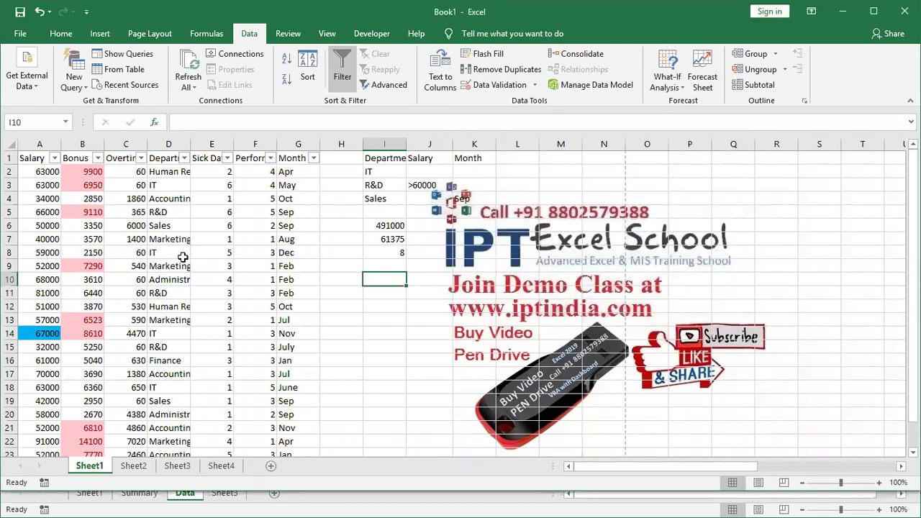
Copy the IT and Dec values from D8 and G8 into H13:I13
{"action": "left_click", "coordinate": [180, 248]}
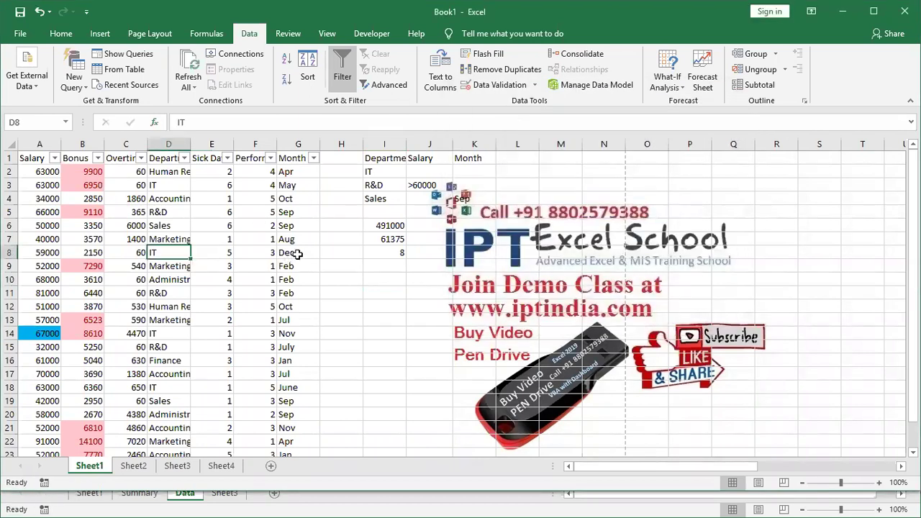
{"action": "left_click", "coordinate": [295, 253], "text": "ctrl"}
{"action": "key", "text": "ctrl+c"}
{"action": "left_click", "coordinate": [346, 319]}
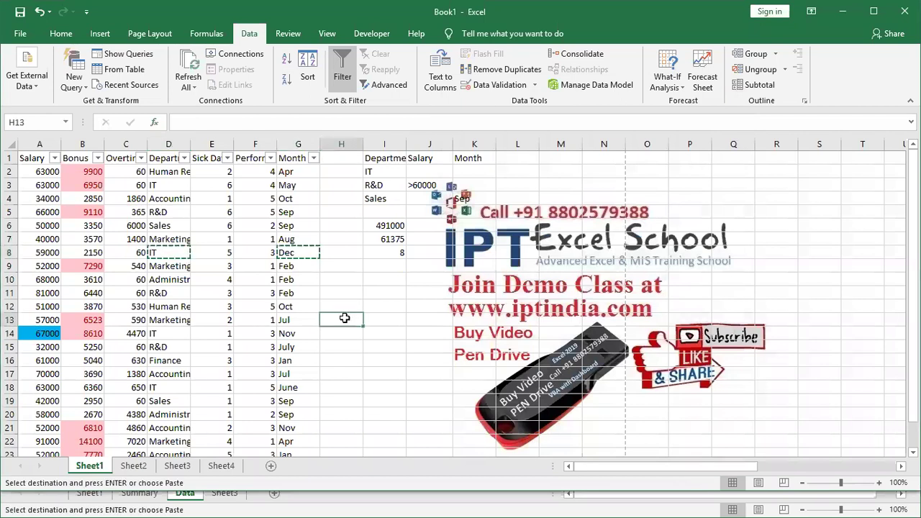
{"action": "key", "text": "ctrl+v"}
{"action": "key", "text": "Escape"}
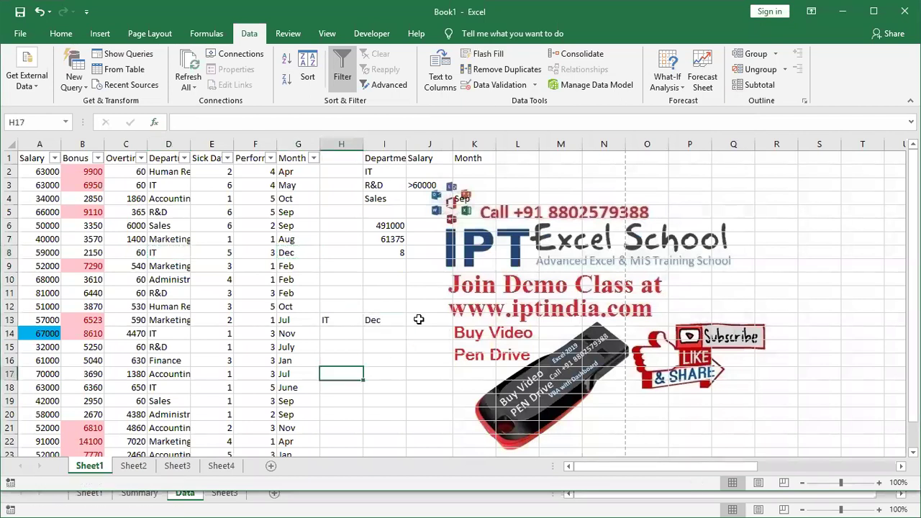
{"action": "left_click", "coordinate": [417, 320]}
{"action": "type", "text": "="}
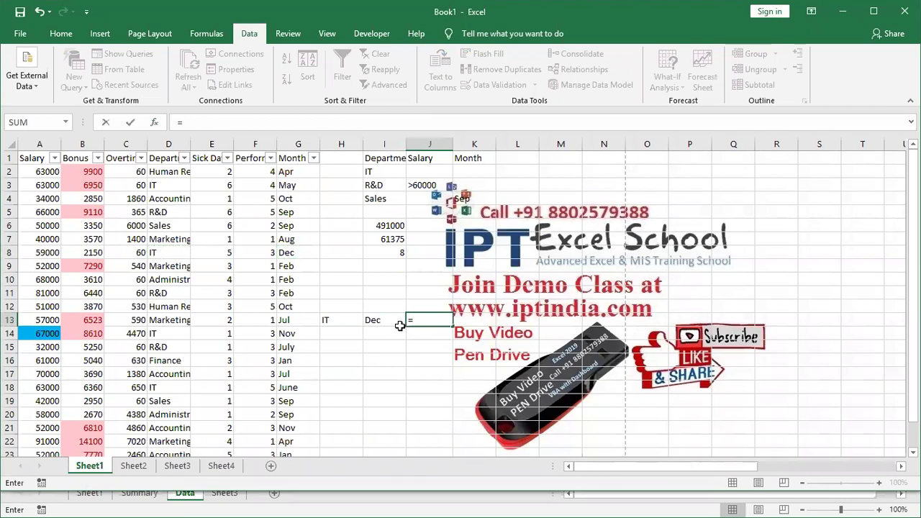
{"action": "key", "text": "Escape"}
Copy the Department and Month headers from I1 and K1 into H12:I12
{"action": "left_click", "coordinate": [387, 158]}
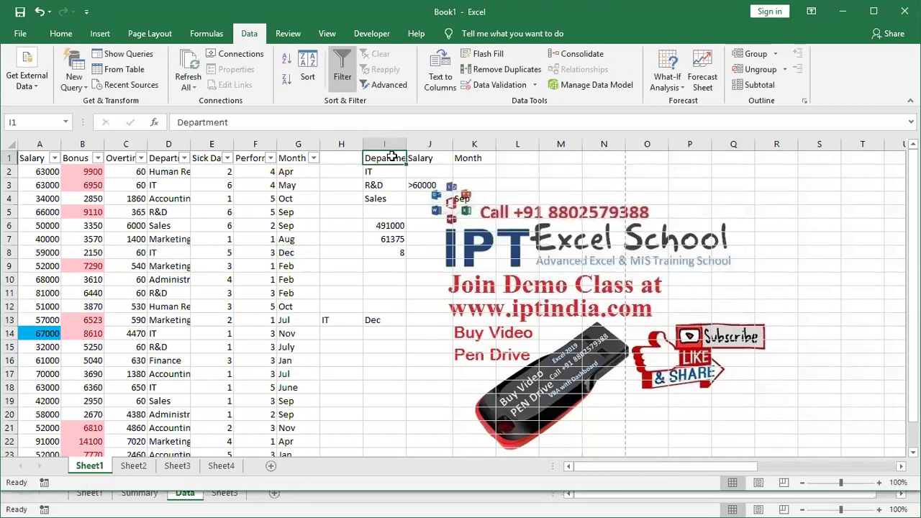
{"action": "left_click", "coordinate": [467, 158], "text": "ctrl"}
{"action": "key", "text": "ctrl+c"}
{"action": "left_click", "coordinate": [349, 305]}
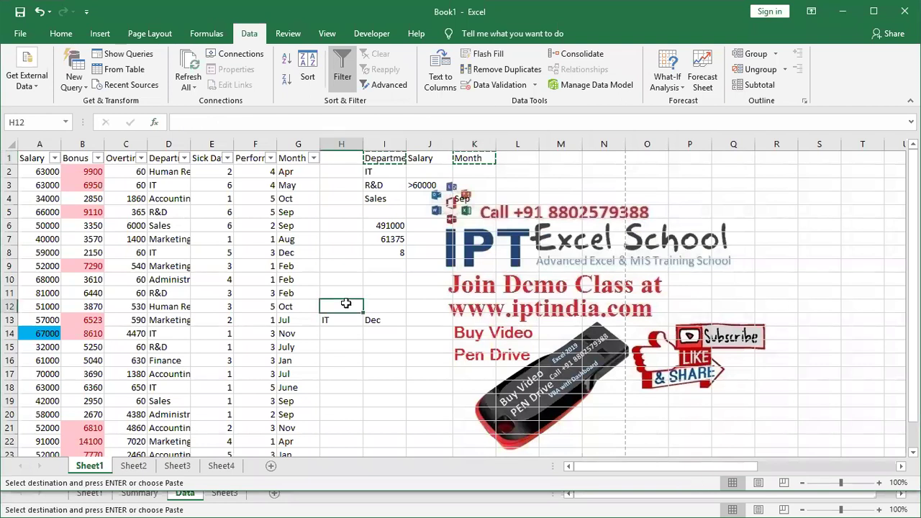
{"action": "key", "text": "ctrl+v"}
{"action": "left_click", "coordinate": [401, 331]}
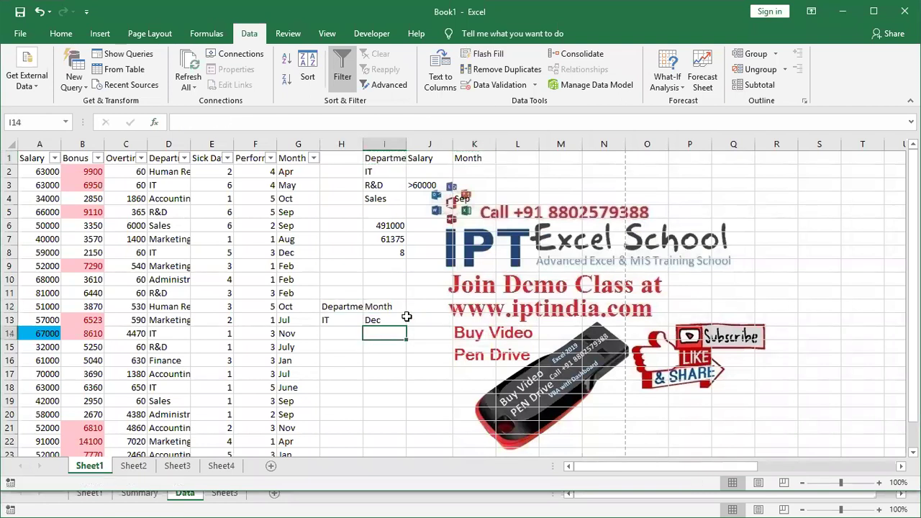
{"action": "left_click", "coordinate": [434, 320]}
Enter =DGET(A1:G24,A1,H12:I13) in J13 so it returns the 59000 Salary
{"action": "type", "text": "="}
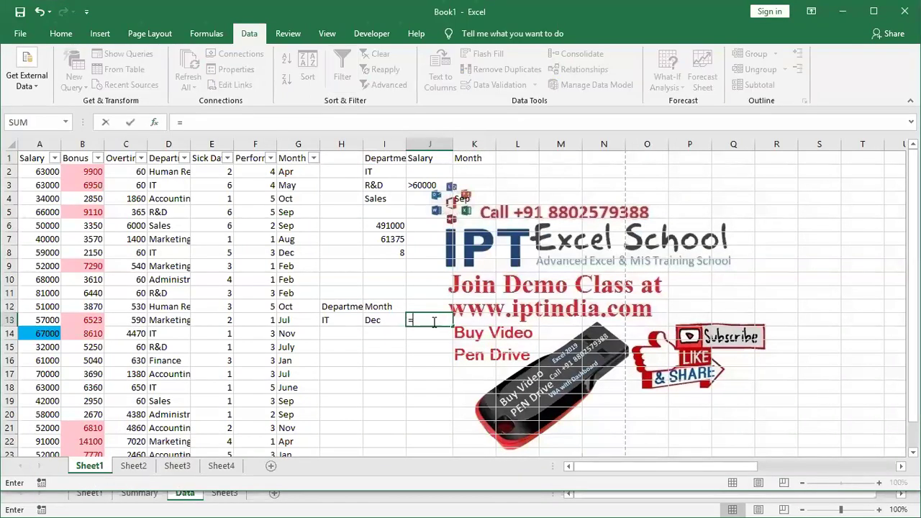
{"action": "type", "text": "dge"}
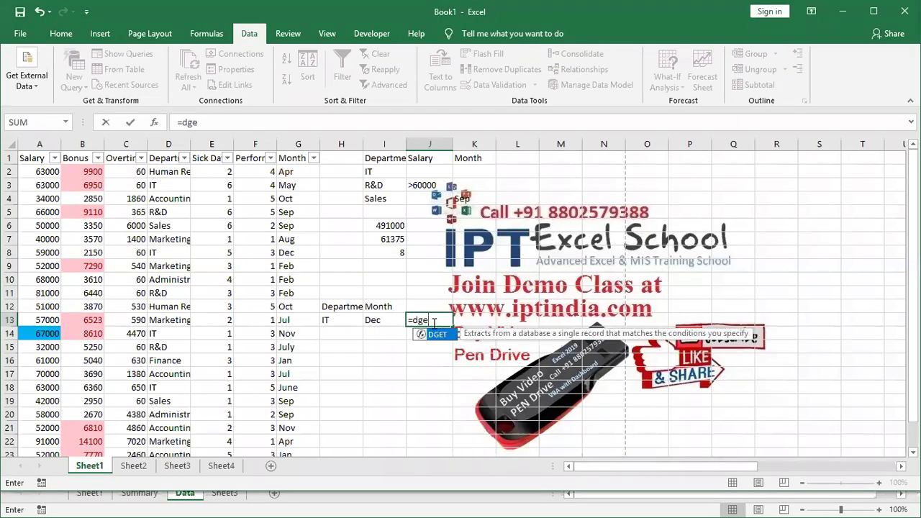
{"action": "key", "text": "Tab"}
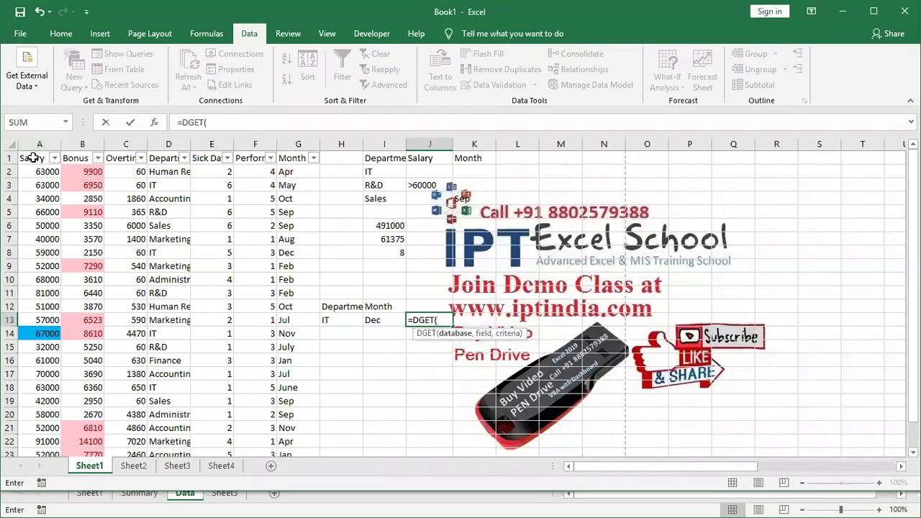
{"action": "left_click", "coordinate": [36, 158]}
{"action": "key", "text": "ctrl+shift+Right"}
{"action": "key", "text": "ctrl+shift+Down"}
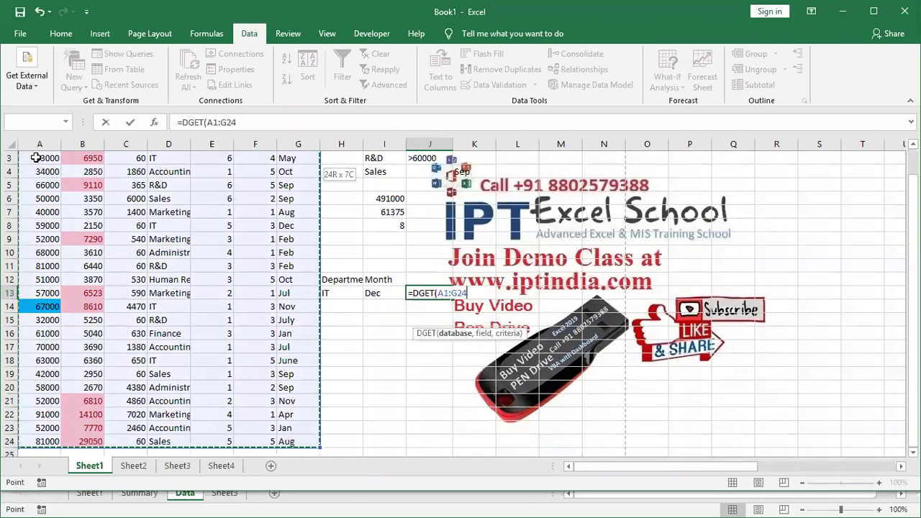
{"action": "type", "text": ","}
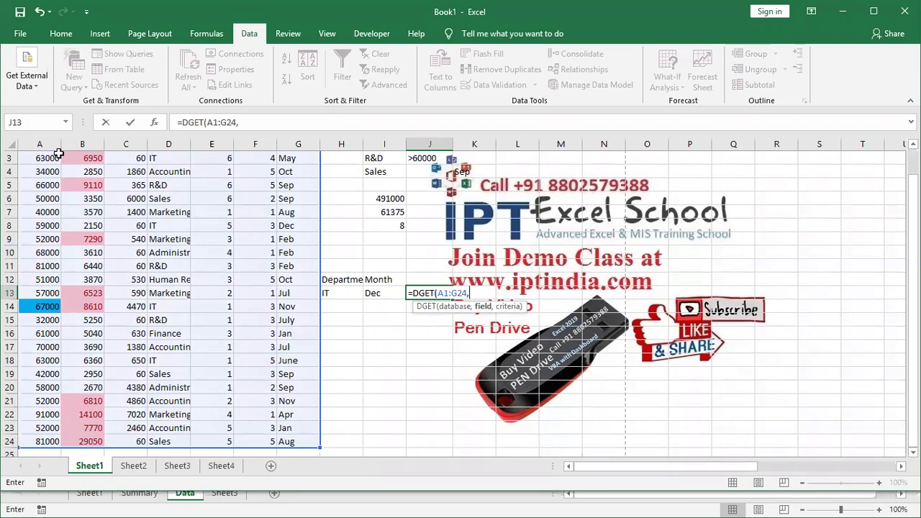
{"action": "scroll", "coordinate": [43, 195], "scroll_direction": "up", "scroll_amount": 1}
{"action": "left_click", "coordinate": [28, 160]}
{"action": "type", "text": ","}
{"action": "left_click_drag", "start_coordinate": [357, 306], "coordinate": [375, 321]}
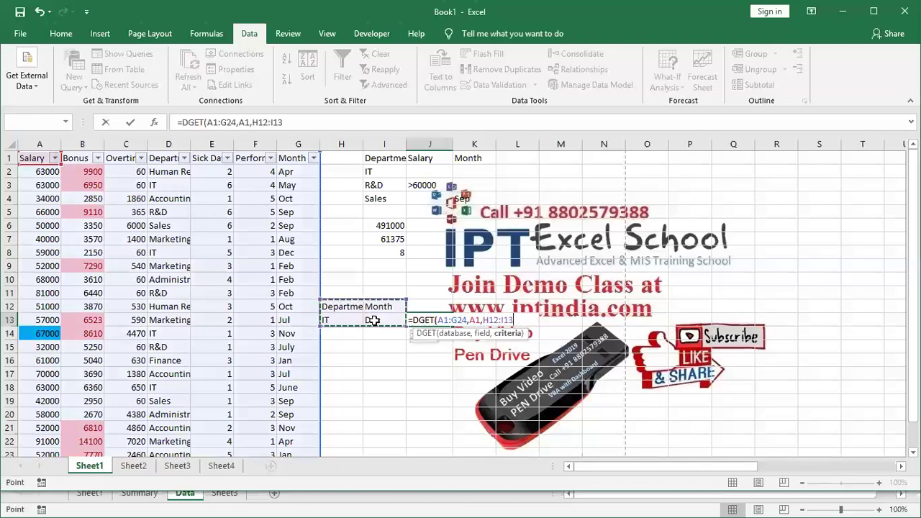
{"action": "key", "text": "ctrl+Return"}
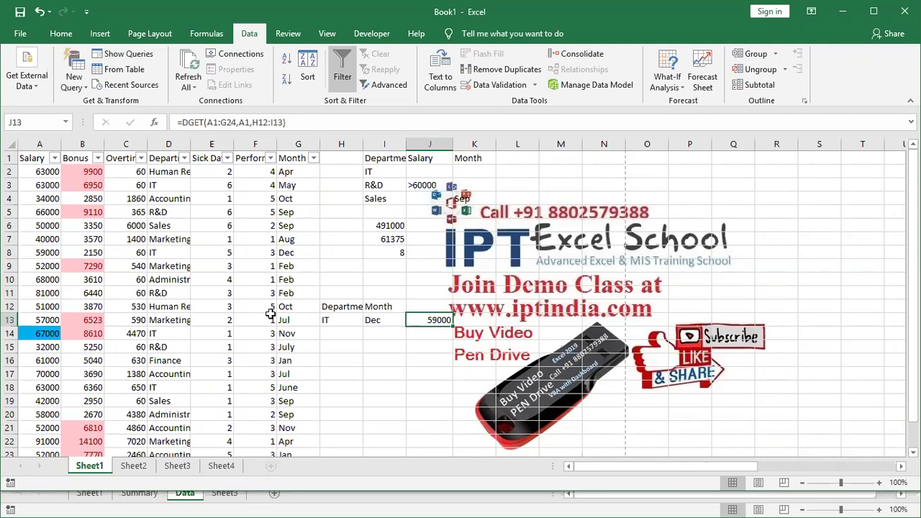
Highlight the H12:I13 criteria, then copy IT down from D8 into D9
{"action": "left_click_drag", "start_coordinate": [343, 304], "coordinate": [386, 320]}
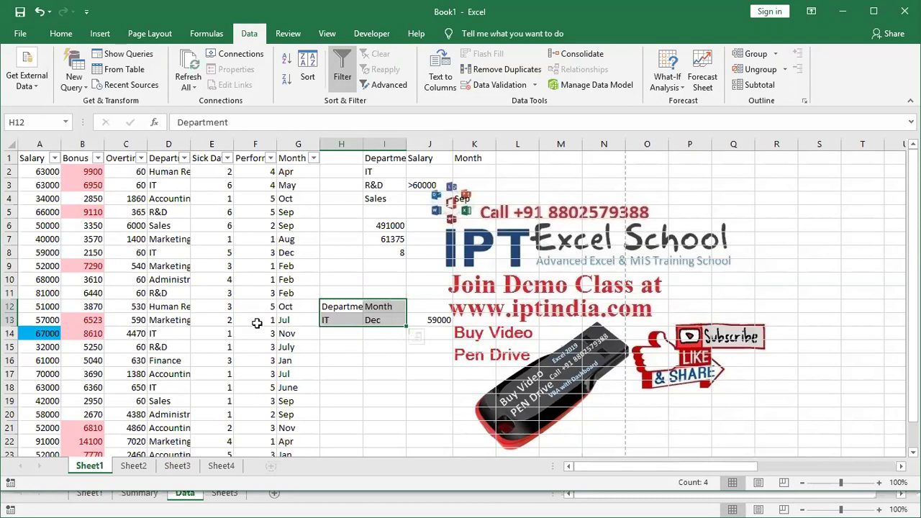
{"action": "left_click", "coordinate": [305, 346]}
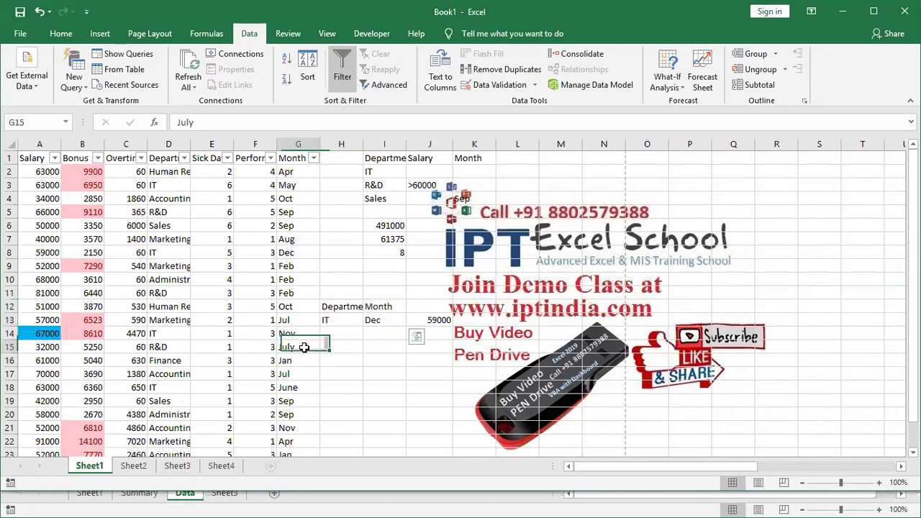
{"action": "left_click", "coordinate": [162, 249]}
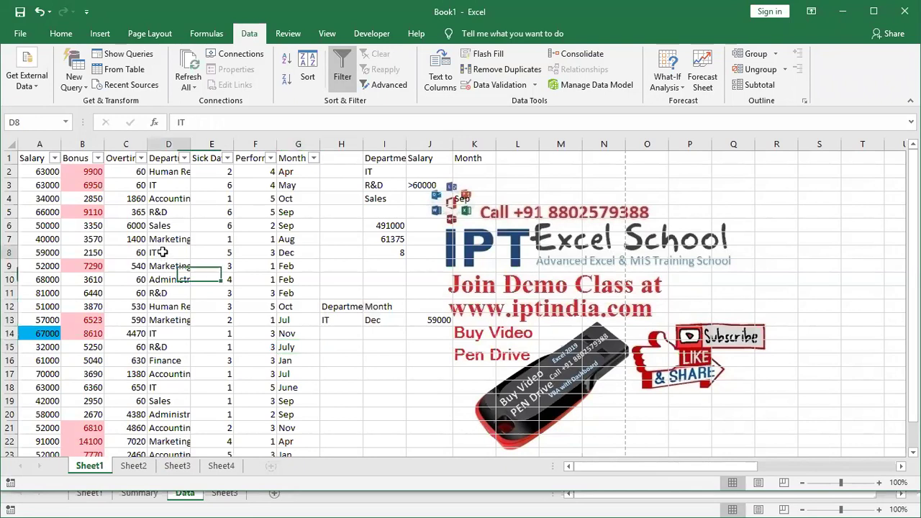
{"action": "left_click_drag", "start_coordinate": [163, 249], "coordinate": [165, 265]}
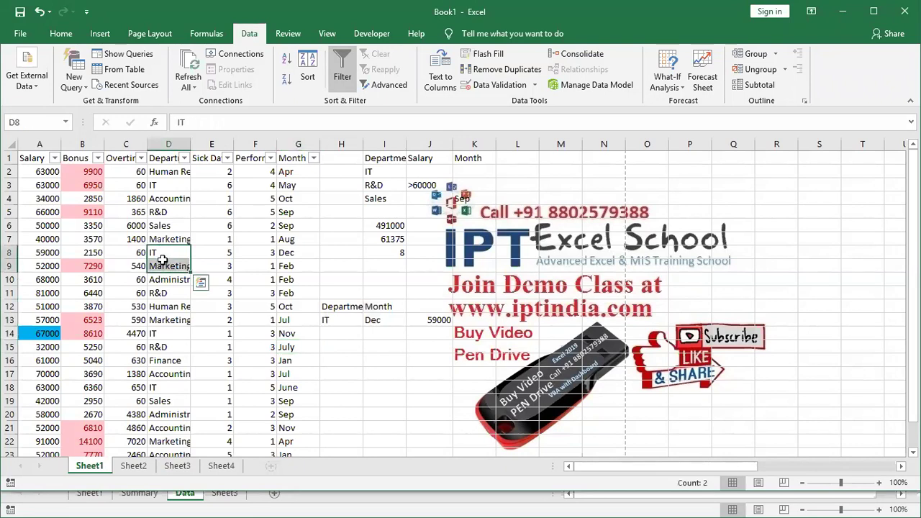
{"action": "key", "text": "ctrl+d"}
Copy Dec down from G8 into G9 so J13's DGET shows #NUM!
{"action": "left_click_drag", "start_coordinate": [288, 253], "coordinate": [291, 263]}
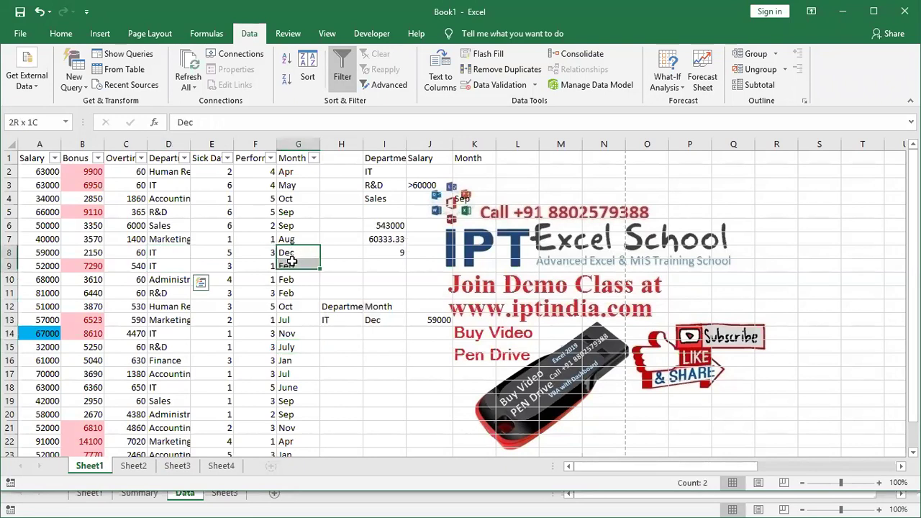
{"action": "key", "text": "ctrl+d"}
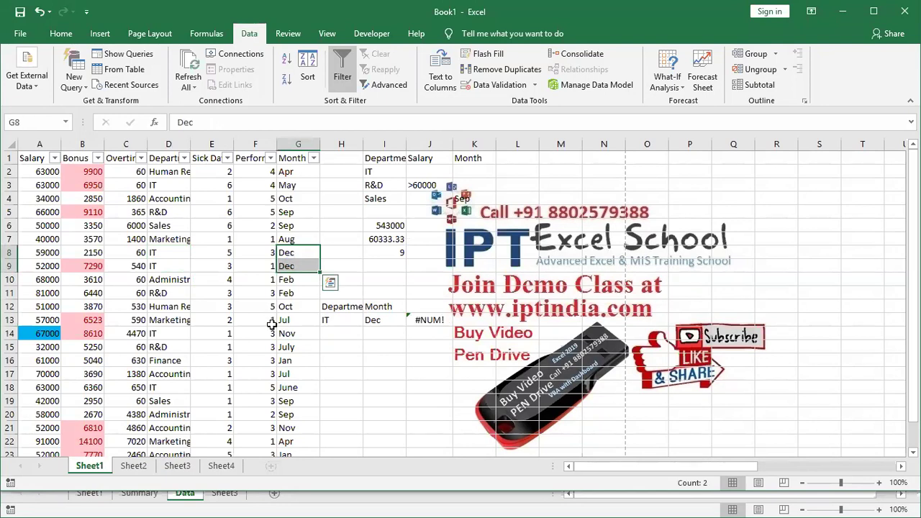
{"action": "left_click", "coordinate": [439, 320]}
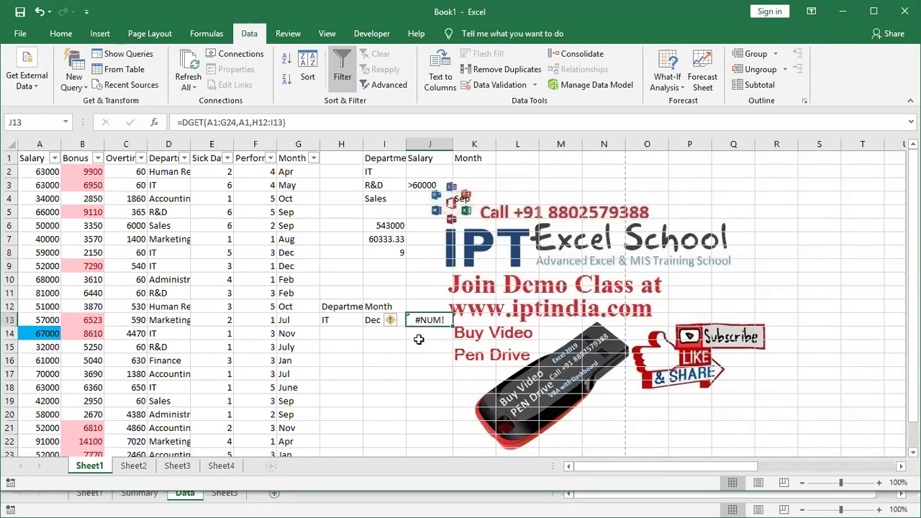
{"action": "left_click", "coordinate": [362, 350]}
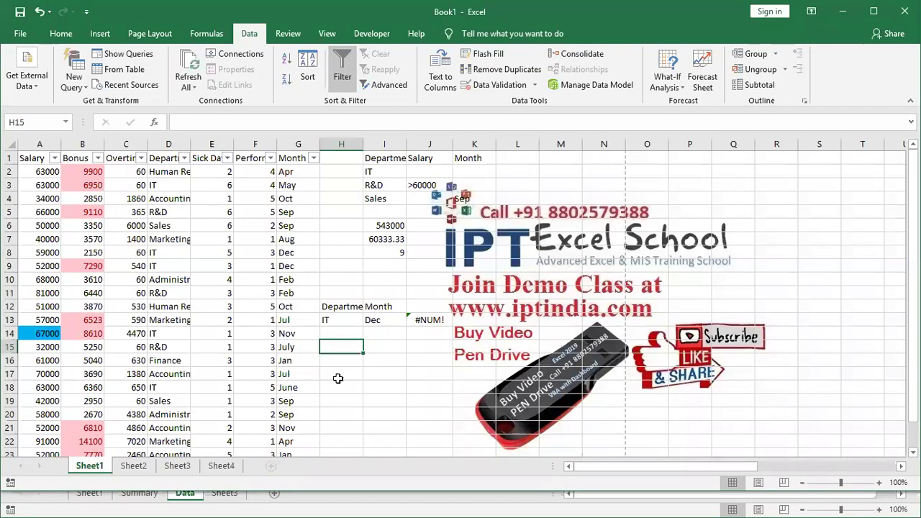
Switch to Sheet2 and clear everything on it
{"action": "left_click", "coordinate": [116, 471]}
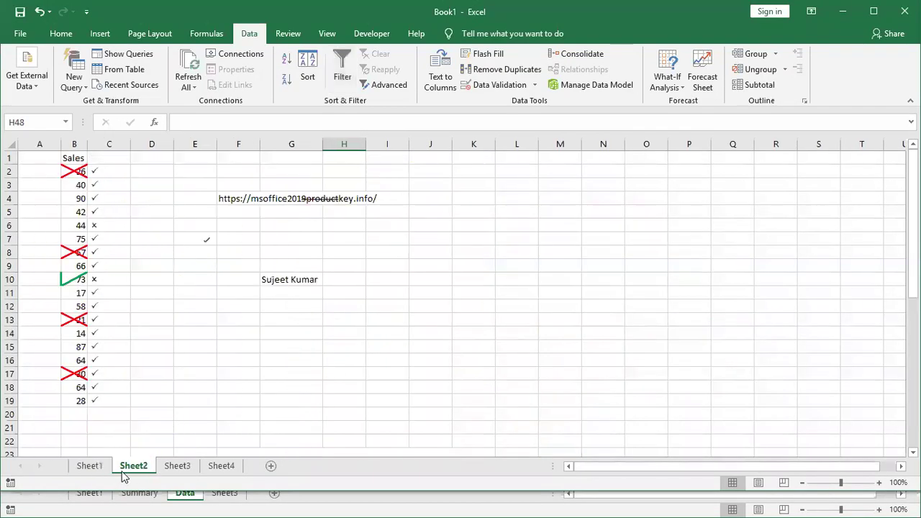
{"action": "left_click", "coordinate": [12, 141]}
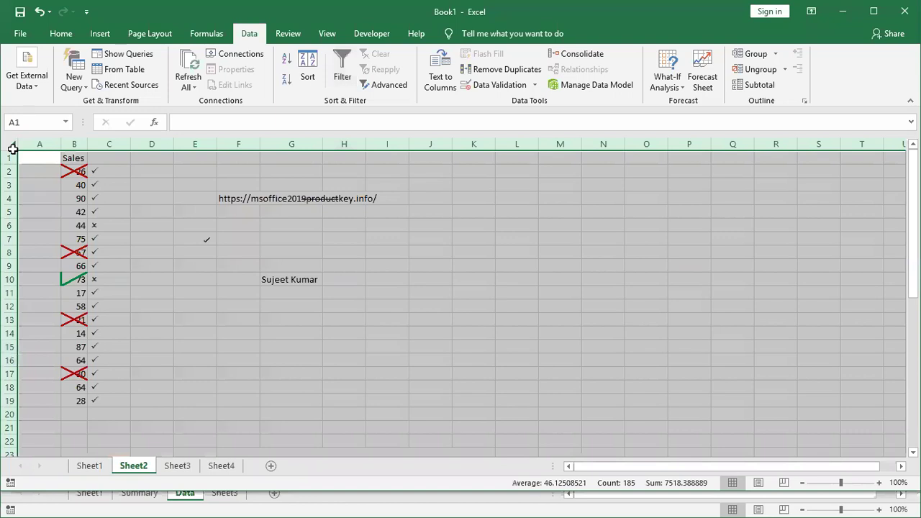
{"action": "key", "text": "ctrl+minus"}
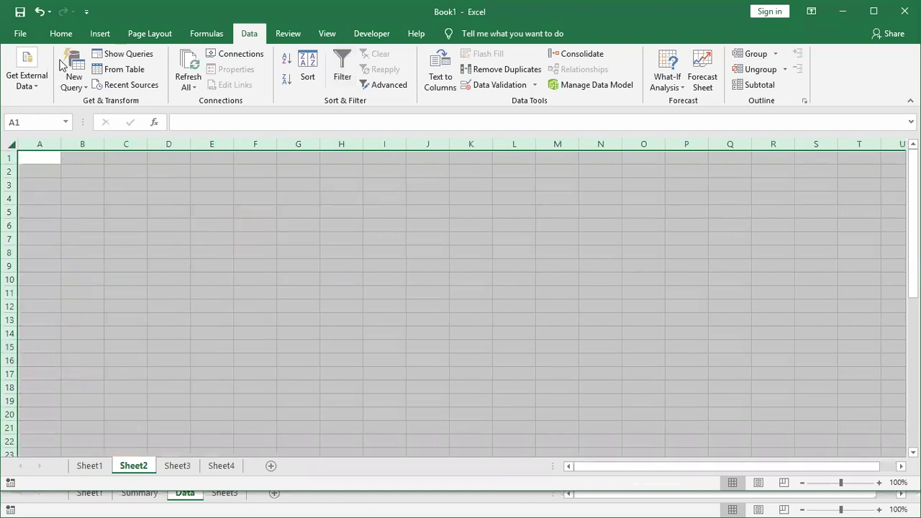
Set the bgb picture from a file as the worksheet background
{"action": "left_click", "coordinate": [73, 36]}
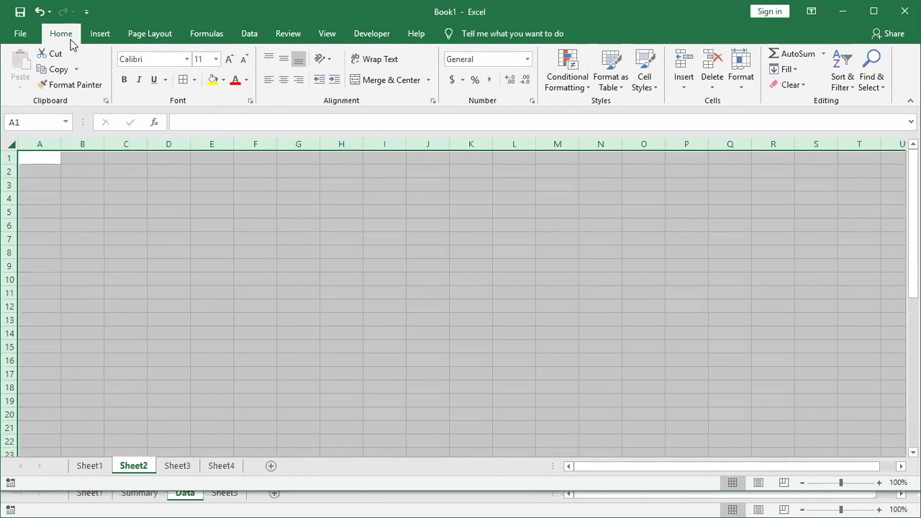
{"action": "left_click", "coordinate": [109, 36]}
{"action": "left_click", "coordinate": [140, 34]}
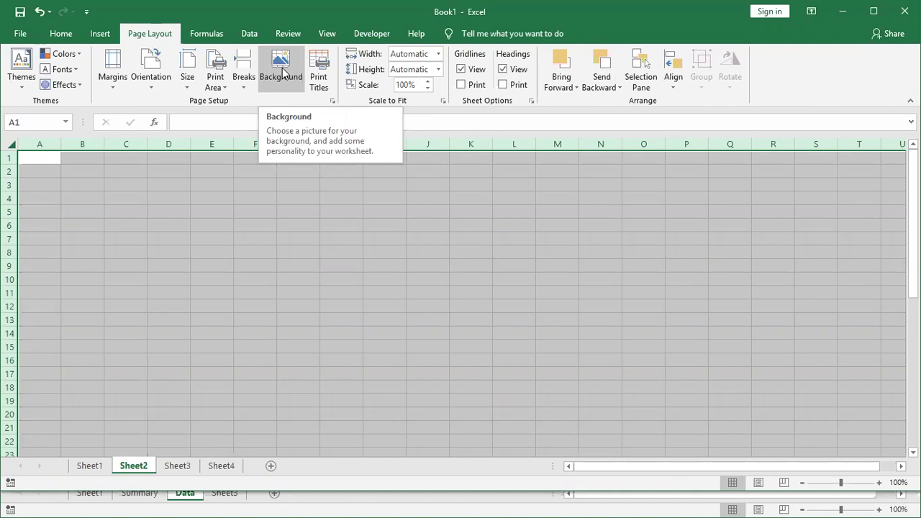
{"action": "left_click", "coordinate": [282, 74]}
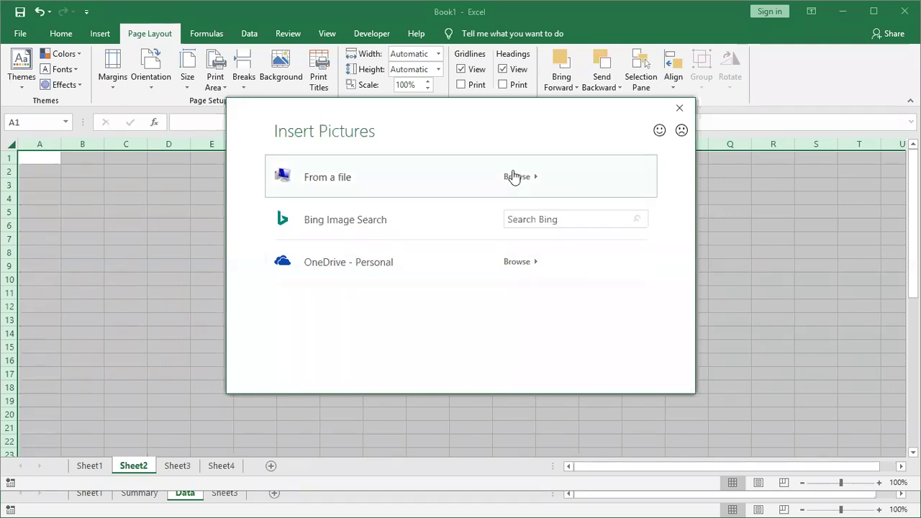
{"action": "left_click", "coordinate": [509, 175]}
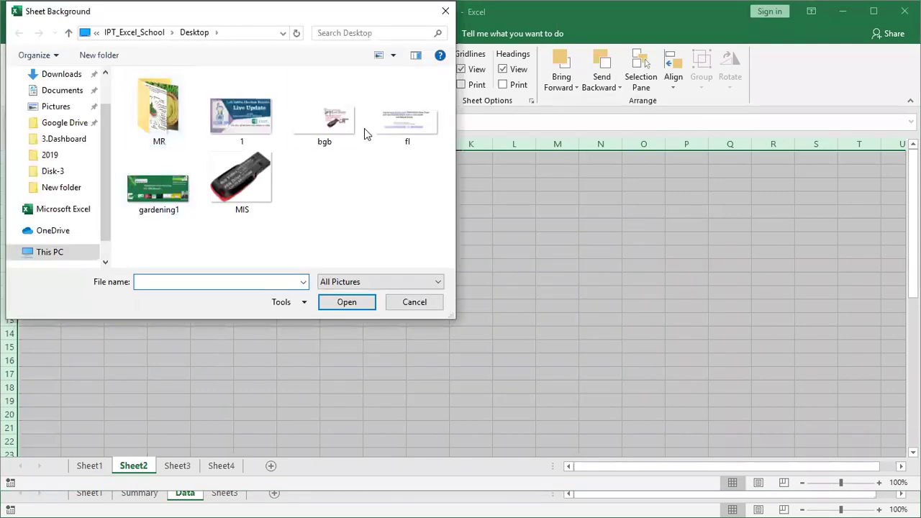
{"action": "left_click", "coordinate": [338, 137]}
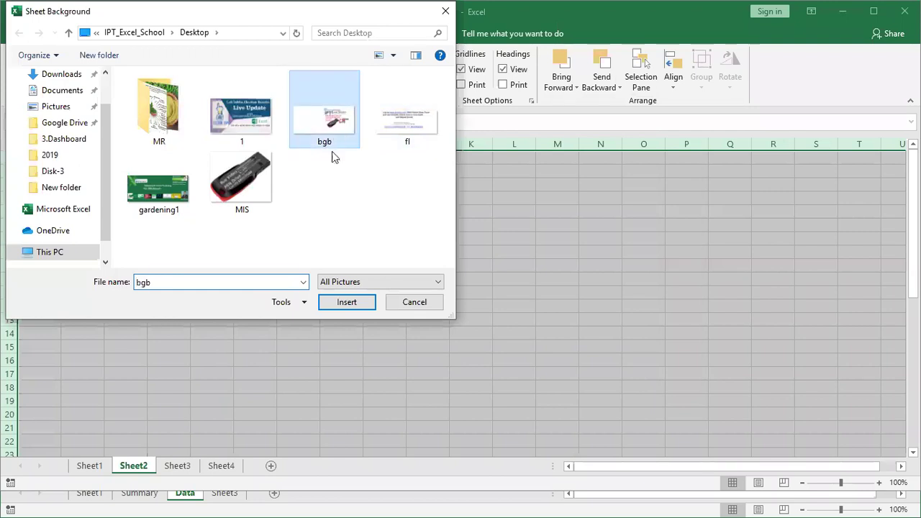
{"action": "left_click", "coordinate": [347, 303]}
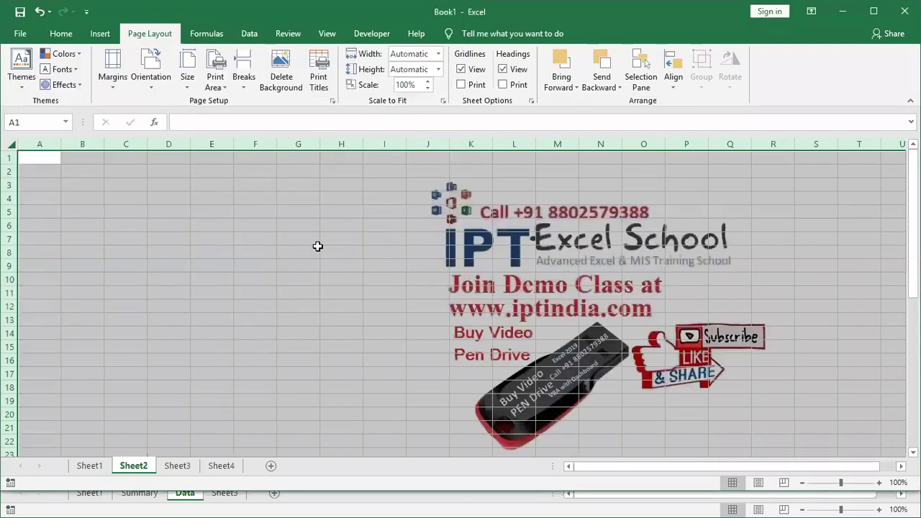
For B2, browse the Information functions category and pick CELL, then dismiss its arguments form
{"action": "left_click", "coordinate": [317, 250]}
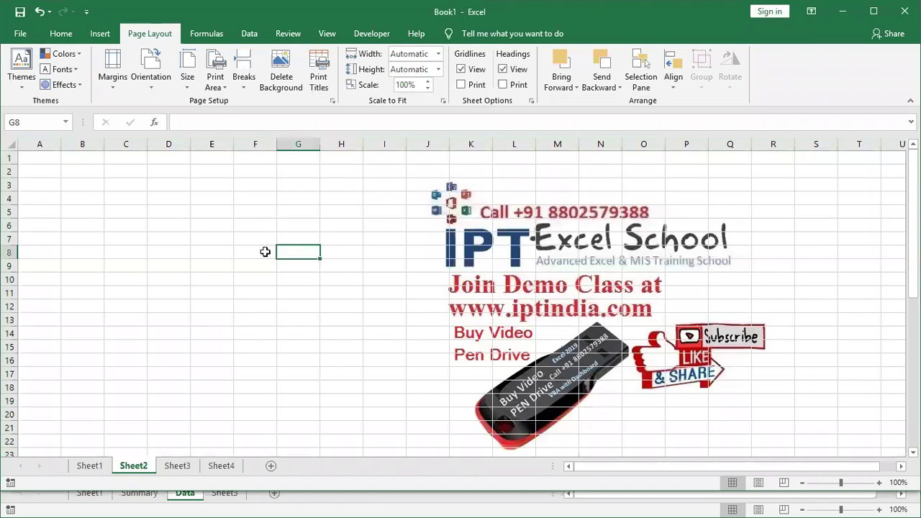
{"action": "left_click", "coordinate": [101, 180]}
{"action": "left_click", "coordinate": [97, 170]}
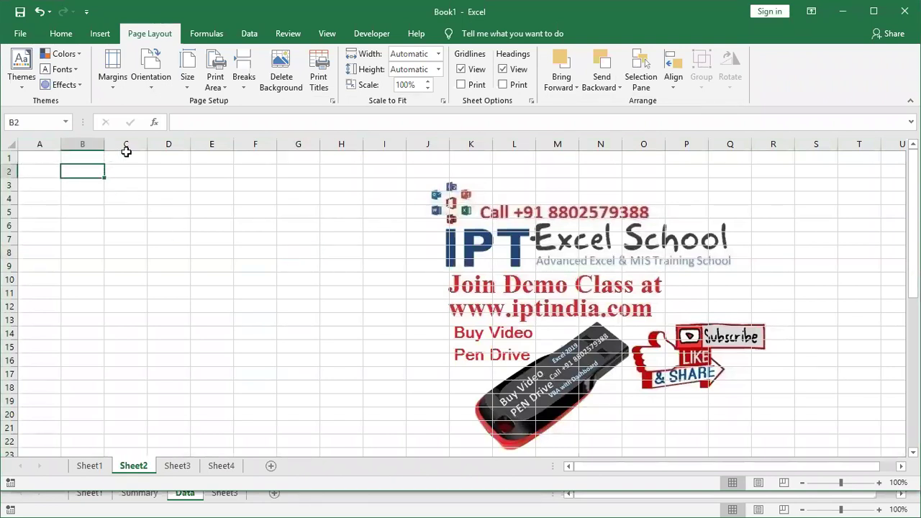
{"action": "left_click", "coordinate": [153, 122]}
{"action": "left_click", "coordinate": [542, 156]}
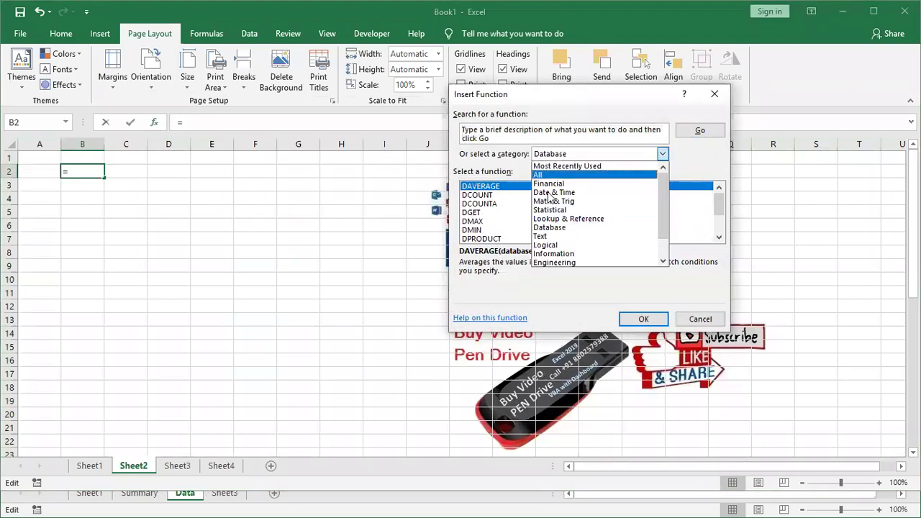
{"action": "left_click", "coordinate": [565, 254]}
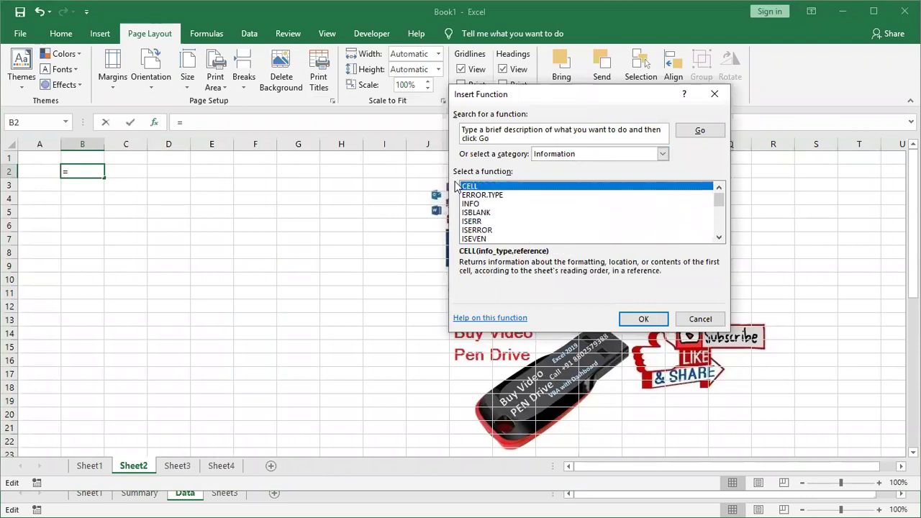
{"action": "left_click", "coordinate": [645, 322]}
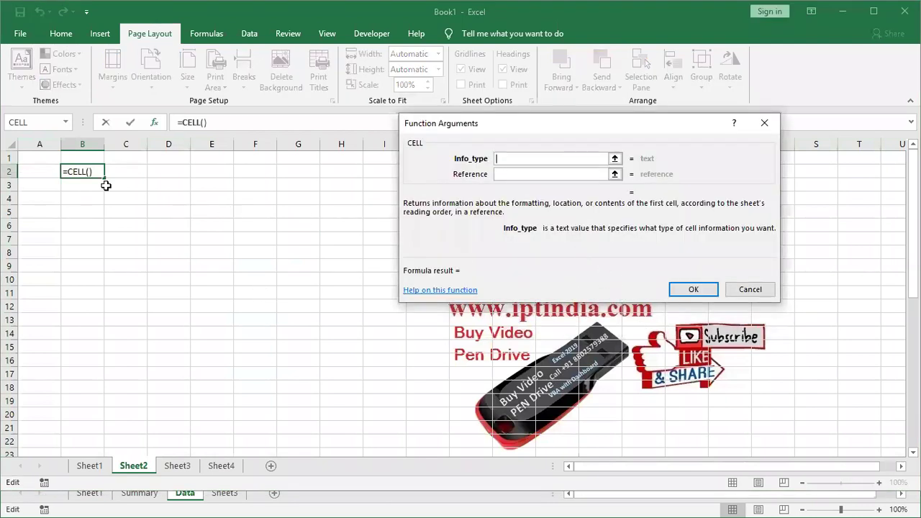
{"action": "key", "text": "Escape"}
Enter =CELL("address") in B2
{"action": "type", "text": "cell"}
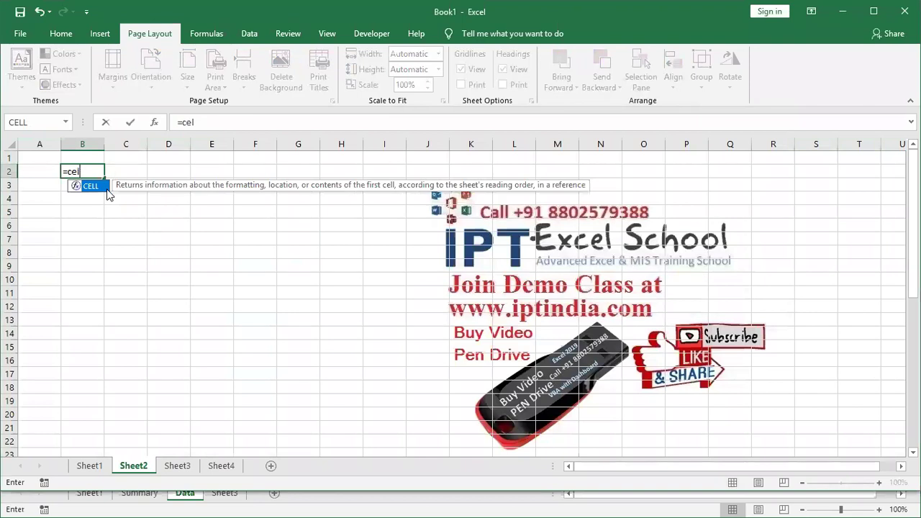
{"action": "key", "text": "Tab"}
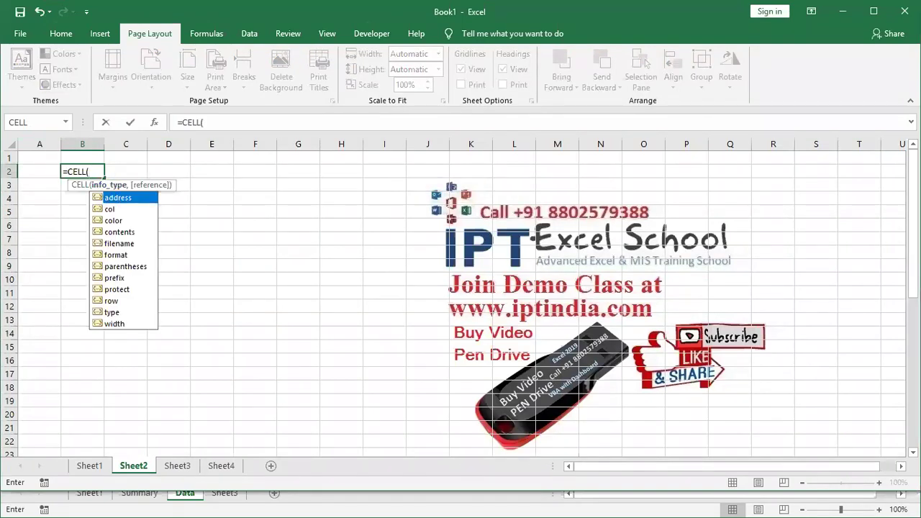
{"action": "key", "text": "Tab"}
{"action": "type", "text": ")"}
{"action": "key", "text": "ctrl+Return"}
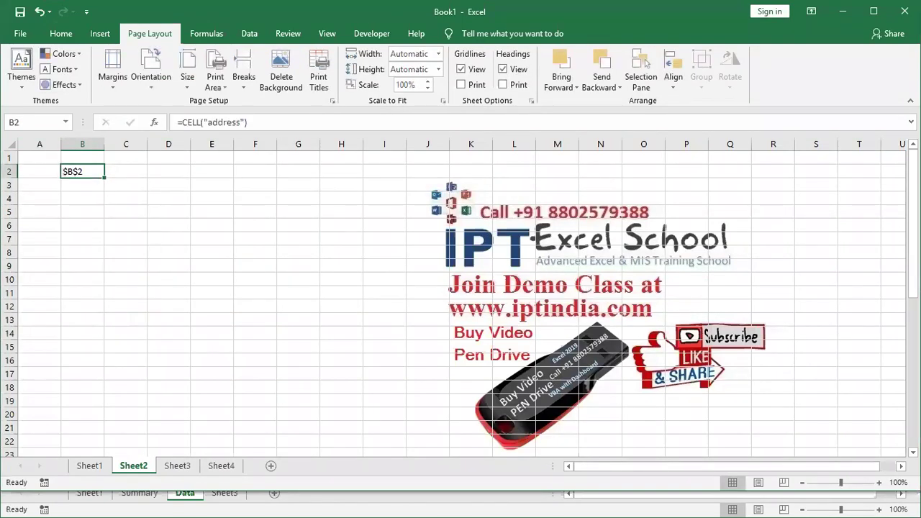
Browse B2's info_type options, cancel the edit, and clear B2
{"action": "key", "text": "F2"}
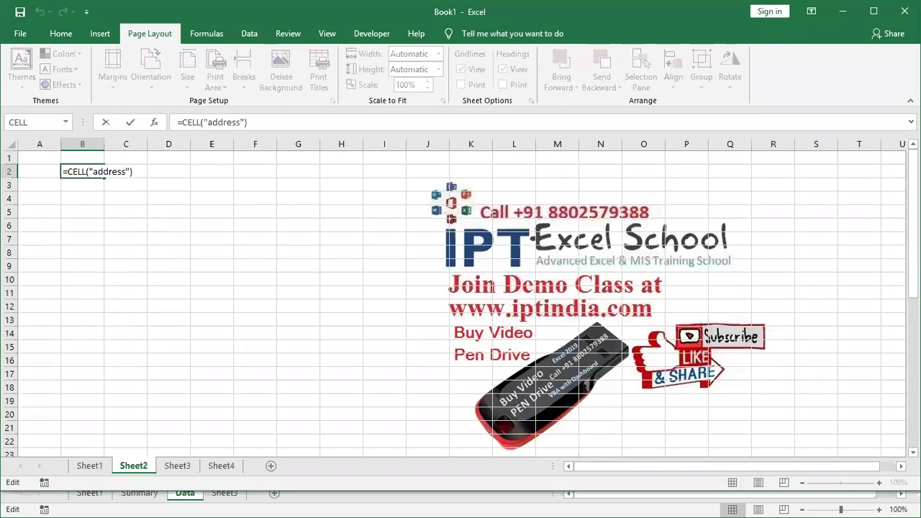
{"action": "key", "text": "BackSpace"}
{"action": "key", "text": "BackSpace"}
{"action": "key", "text": "BackSpace"}
{"action": "key", "text": "Down"}
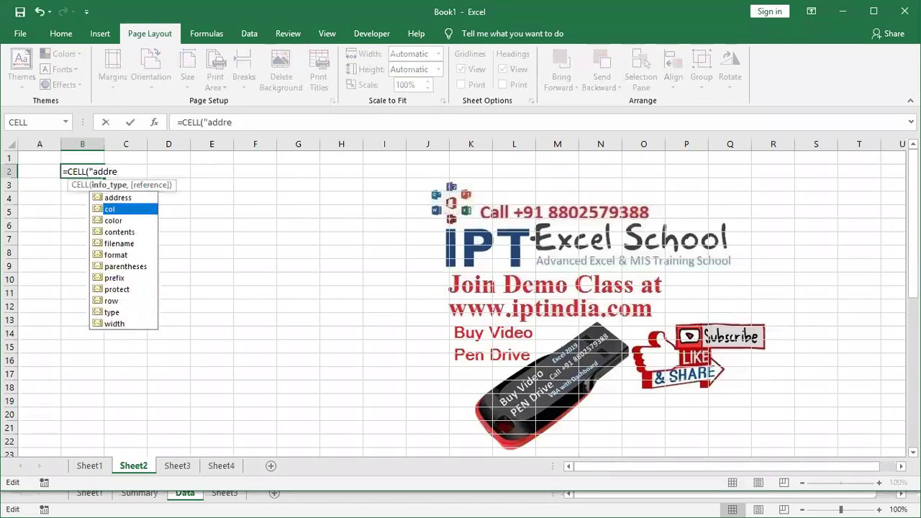
{"action": "key", "text": "Down"}
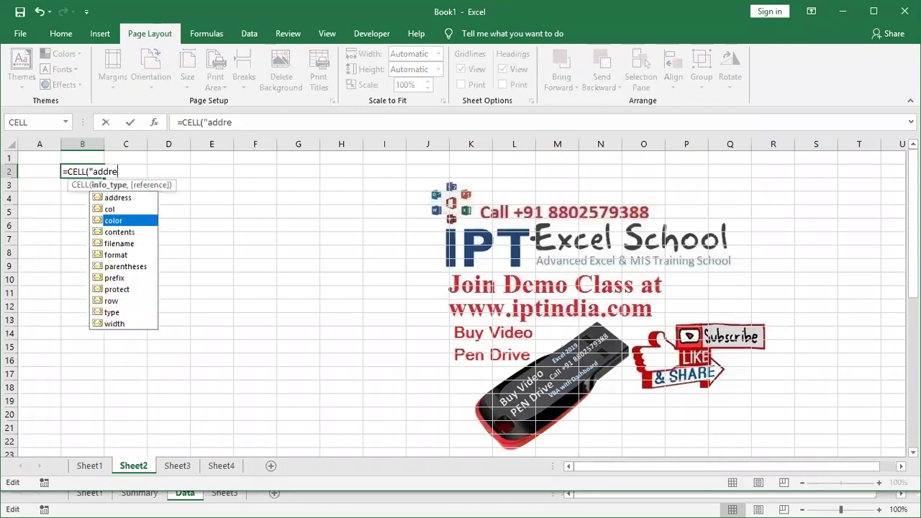
{"action": "key", "text": "Escape"}
{"action": "key", "text": "Escape"}
{"action": "key", "text": "Delete"}
{"action": "left_click", "coordinate": [40, 170]}
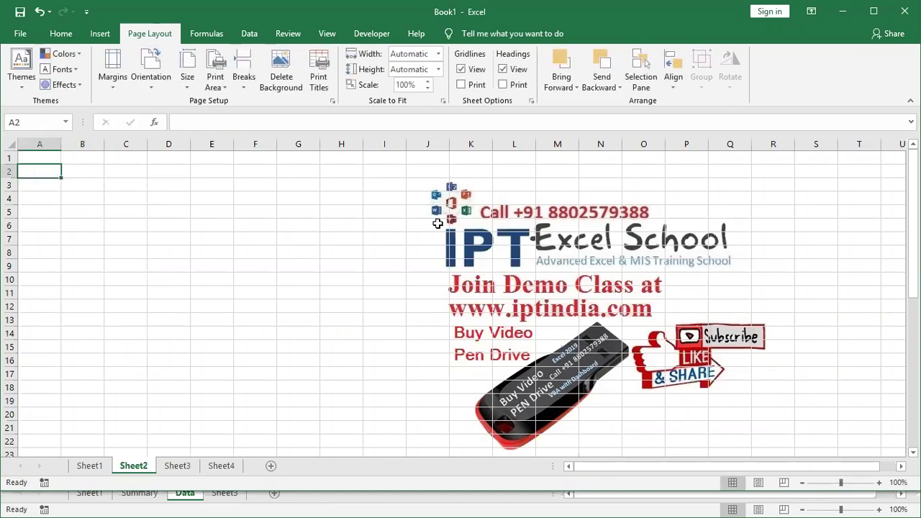
Enter -12 in A2 and =CELL("color",A2) in B2
{"action": "type", "text": "-12"}
{"action": "key", "text": "Tab"}
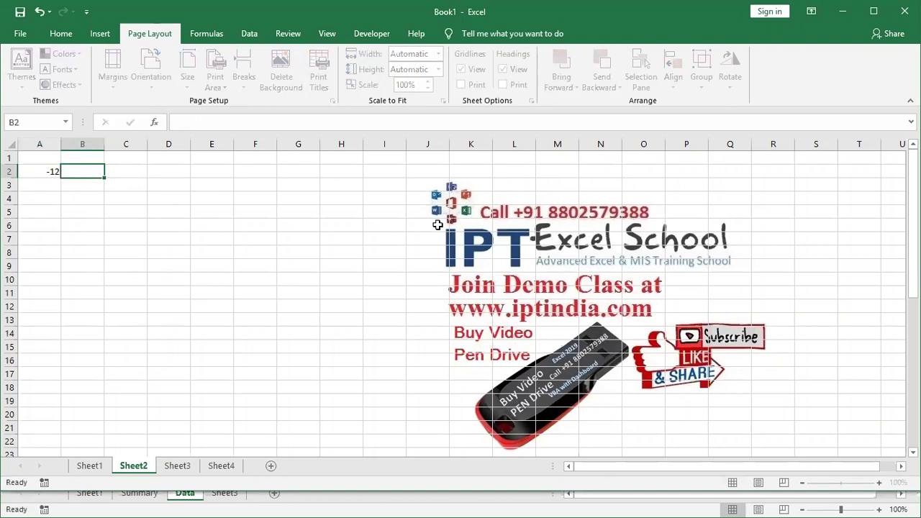
{"action": "type", "text": "=cell"}
{"action": "key", "text": "Tab"}
{"action": "key", "text": "Down"}
{"action": "key", "text": "Down"}
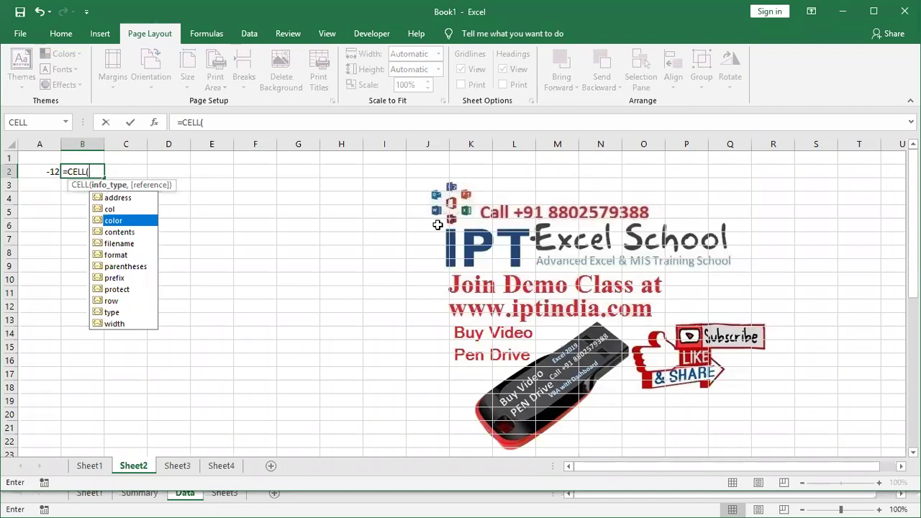
{"action": "key", "text": "Tab"}
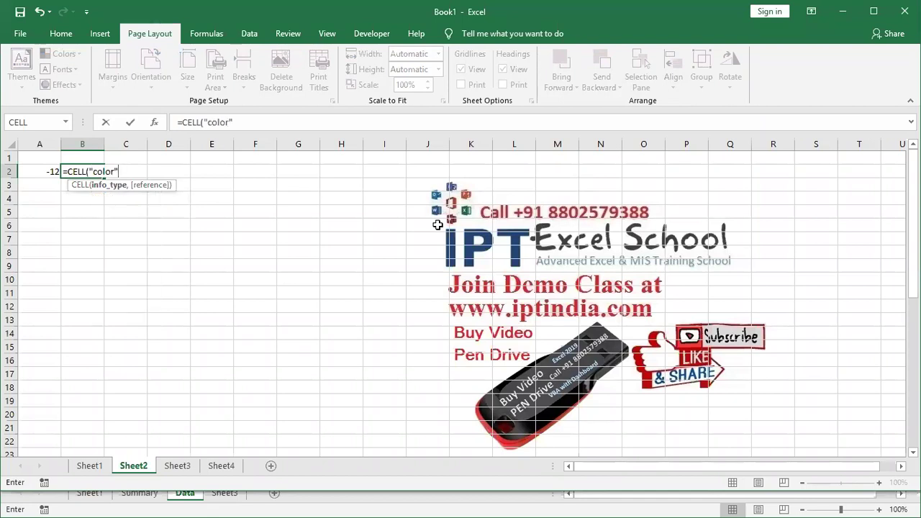
{"action": "type", "text": ","}
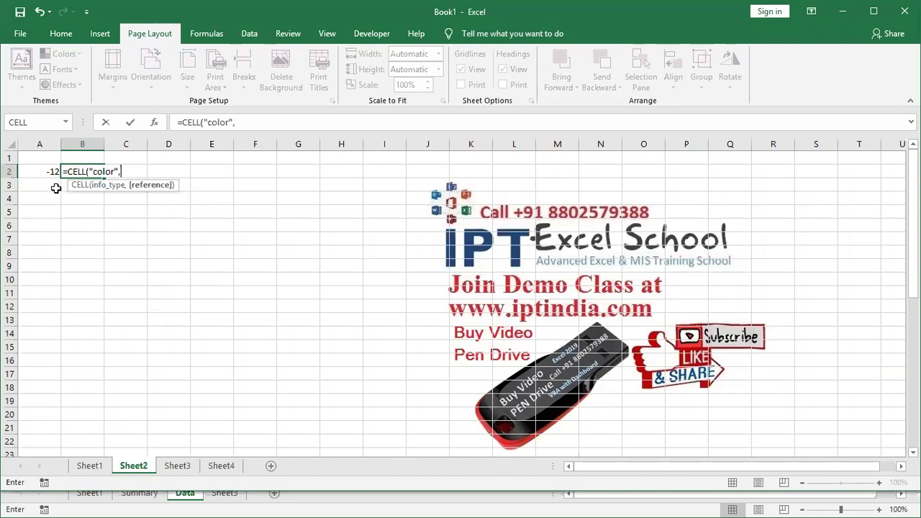
{"action": "left_click", "coordinate": [44, 172]}
{"action": "type", "text": ")"}
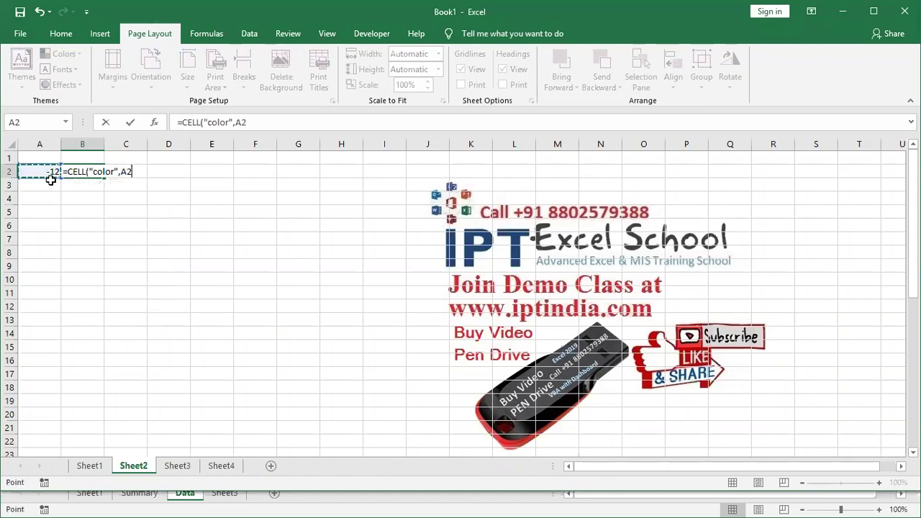
{"action": "key", "text": "Return"}
{"action": "key", "text": "Up"}
Give A2 a red negative Number format and re-enter B2 so it returns 1
{"action": "left_click", "coordinate": [49, 177]}
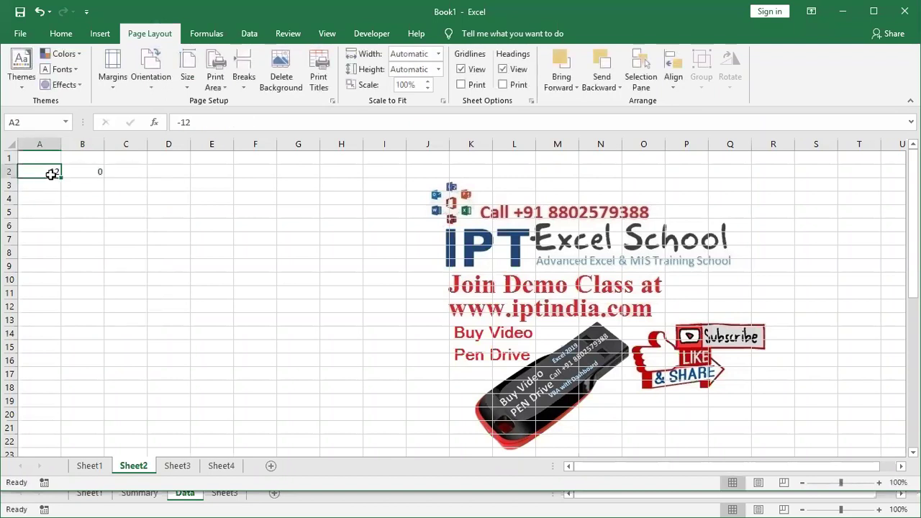
{"action": "left_click", "coordinate": [61, 34]}
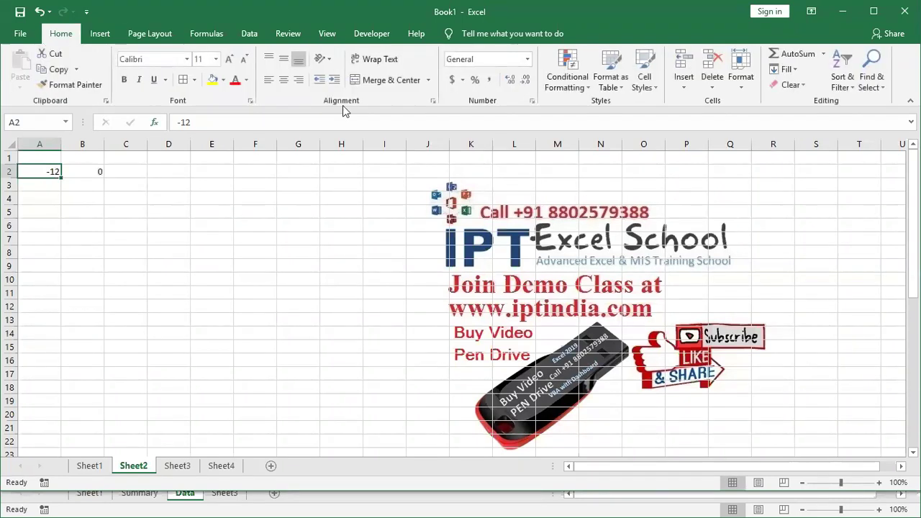
{"action": "left_click", "coordinate": [532, 101]}
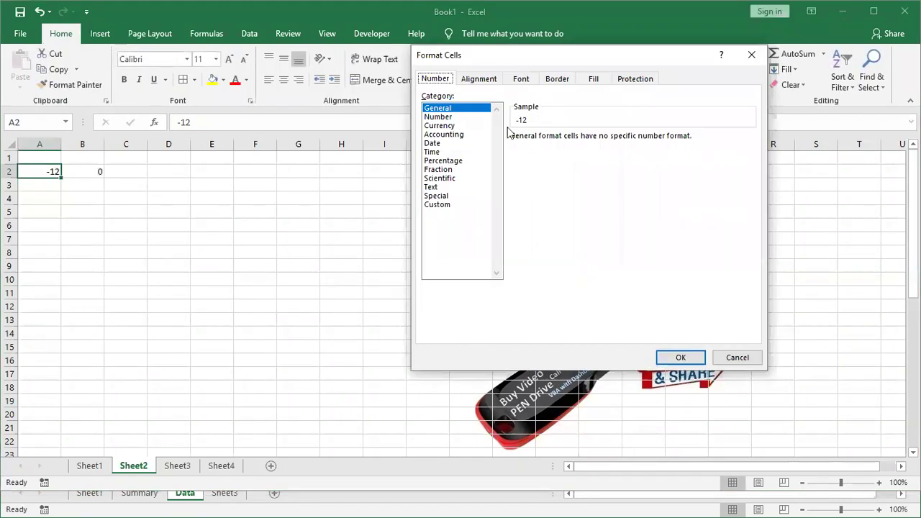
{"action": "left_click", "coordinate": [437, 117]}
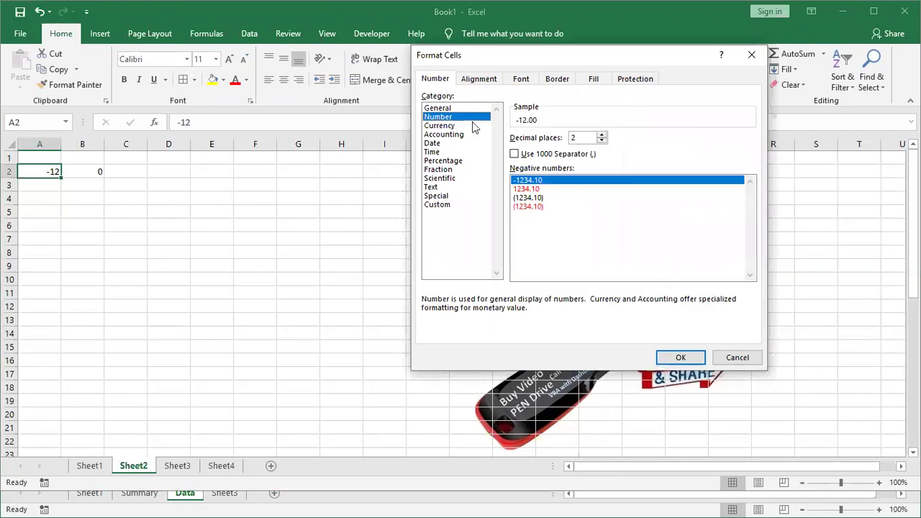
{"action": "left_click", "coordinate": [530, 188]}
{"action": "left_click", "coordinate": [679, 358]}
{"action": "left_click", "coordinate": [82, 171]}
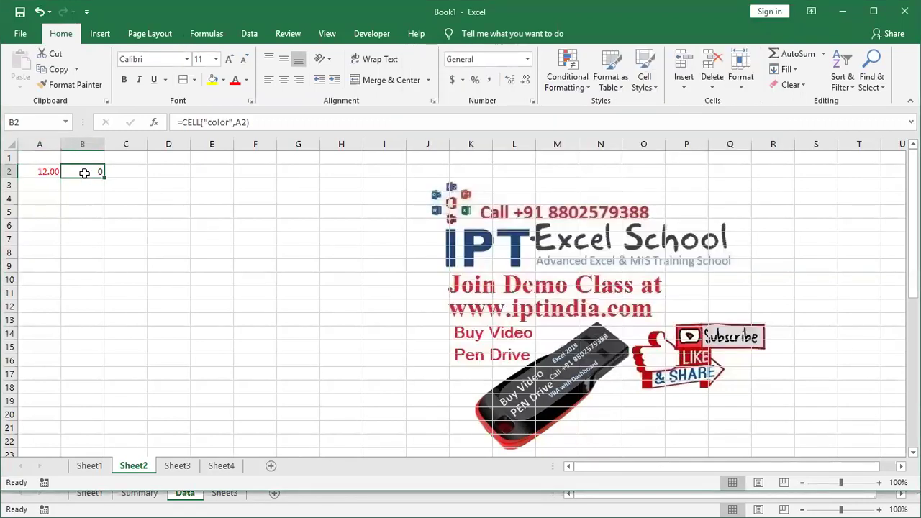
{"action": "double_click", "coordinate": [82, 171]}
{"action": "key", "text": "ctrl+Return"}
Undo the red format, fill A2 yellow, and re-evaluate B2's formula
{"action": "key", "text": "ctrl+z"}
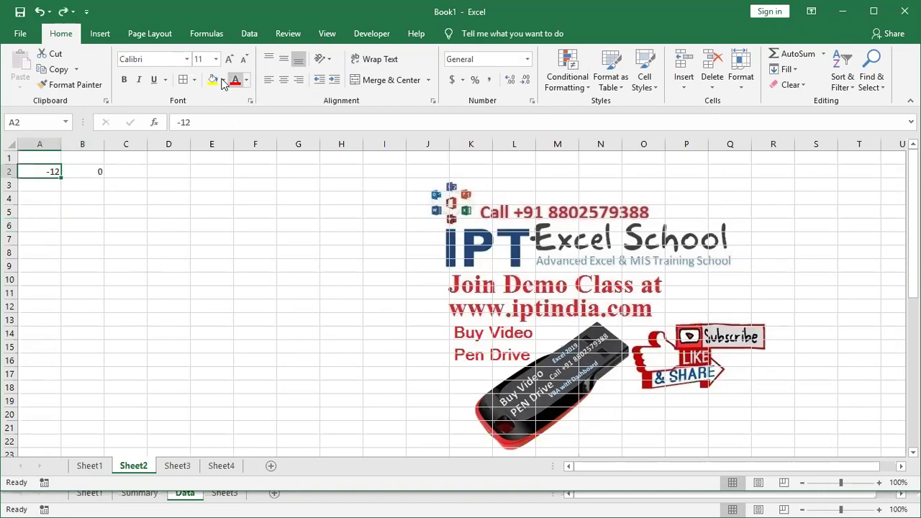
{"action": "left_click", "coordinate": [212, 81]}
{"action": "left_click", "coordinate": [90, 169]}
{"action": "double_click", "coordinate": [90, 170]}
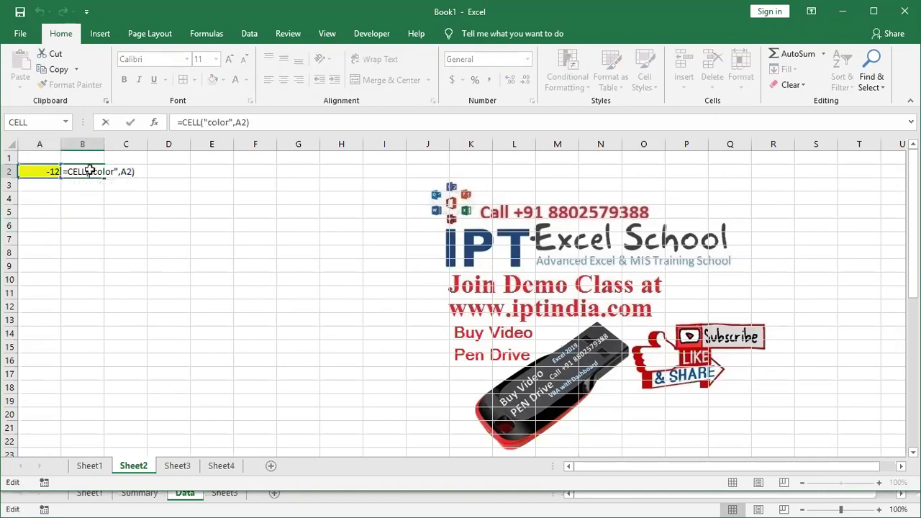
{"action": "key", "text": "Return"}
Clear the test values from A2:B2
{"action": "left_click", "coordinate": [97, 171]}
{"action": "left_click", "coordinate": [109, 183]}
{"action": "left_click", "coordinate": [95, 176]}
{"action": "left_click_drag", "start_coordinate": [43, 171], "coordinate": [79, 183]}
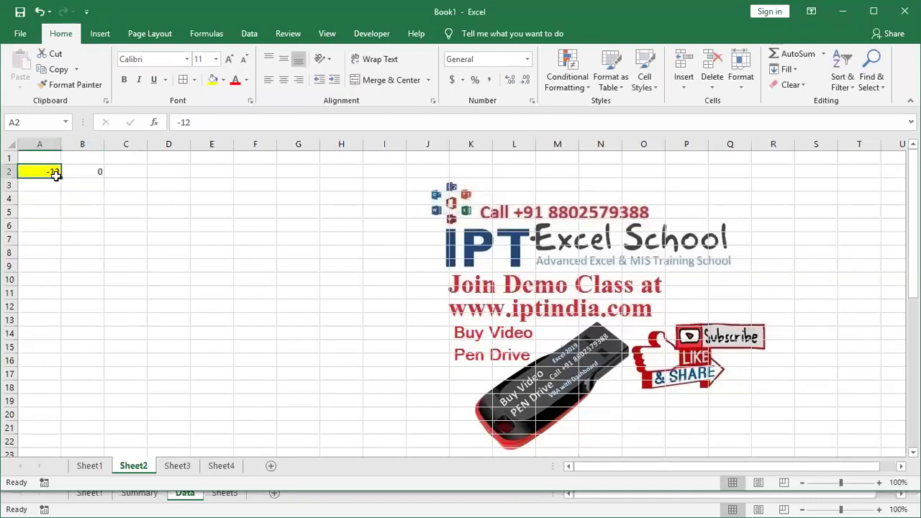
{"action": "key", "text": "Delete"}
{"action": "left_click", "coordinate": [167, 226]}
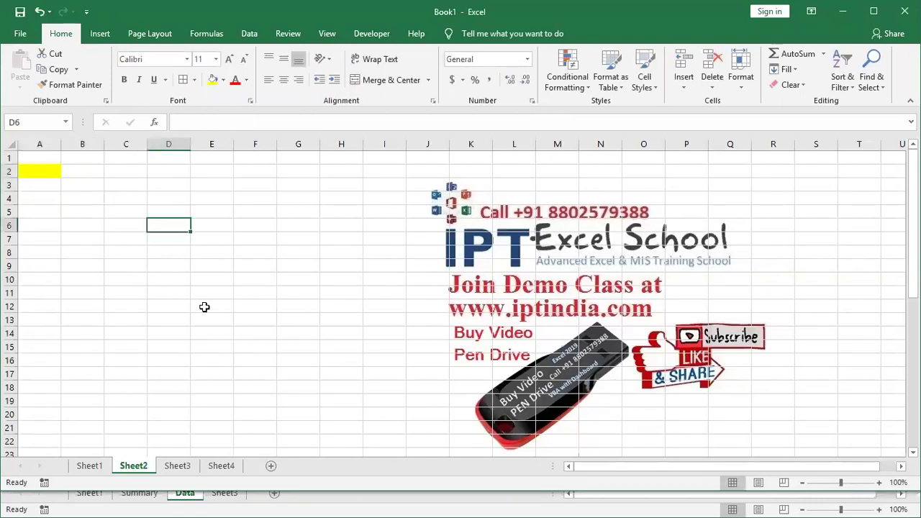
Rename Sheet2 to Jan
{"action": "left_click", "coordinate": [134, 467]}
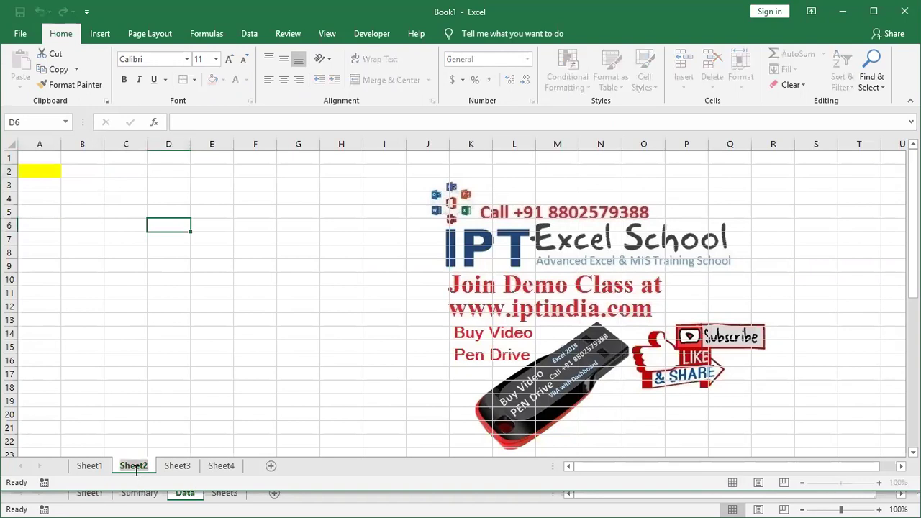
{"action": "type", "text": "JAn"}
{"action": "key", "text": "BackSpace"}
{"action": "key", "text": "BackSpace"}
{"action": "type", "text": "an"}
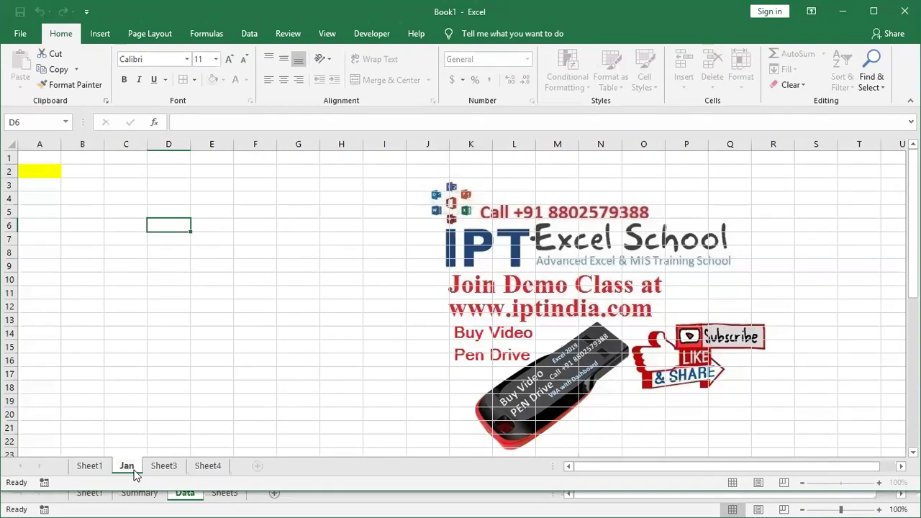
{"action": "left_click", "coordinate": [154, 238]}
Enter =CELL("filename") in C2
{"action": "left_click", "coordinate": [108, 171]}
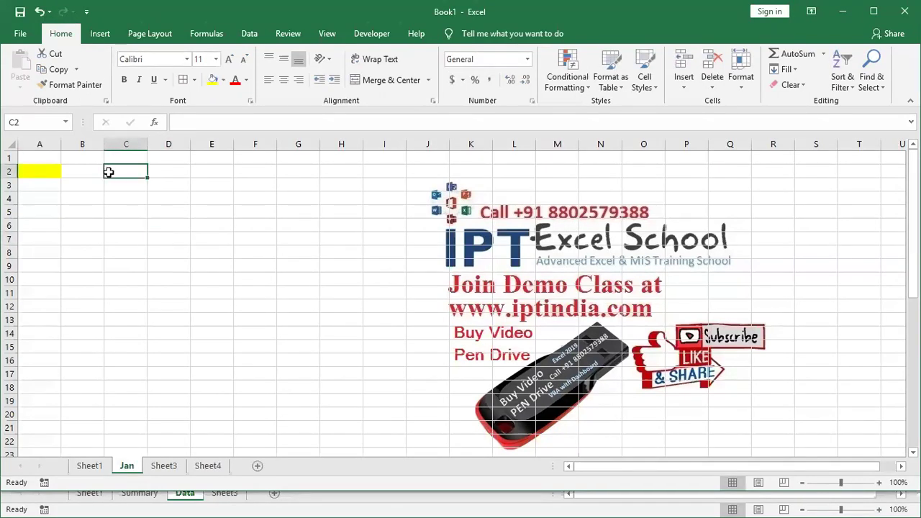
{"action": "type", "text": "="}
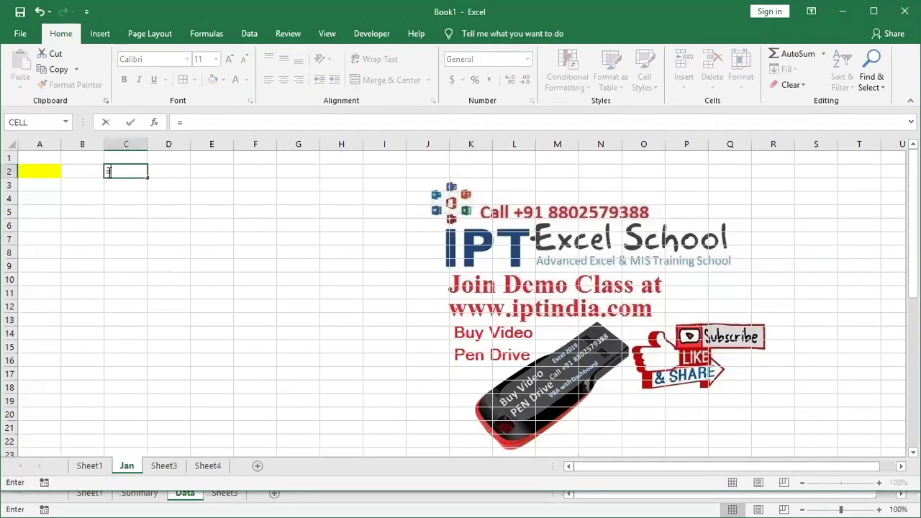
{"action": "type", "text": "ce"}
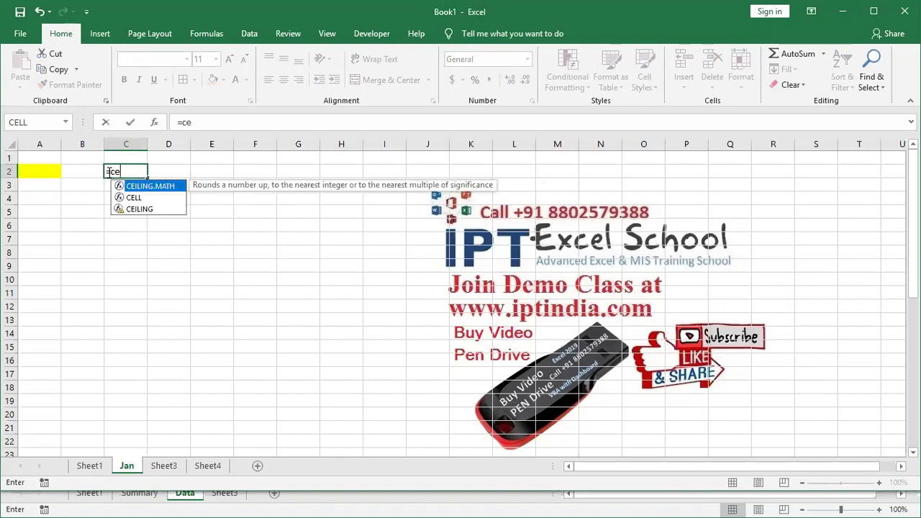
{"action": "key", "text": "Down"}
{"action": "key", "text": "Tab"}
{"action": "key", "text": "Down"}
{"action": "key", "text": "Down"}
{"action": "key", "text": "Down"}
{"action": "key", "text": "Down"}
{"action": "key", "text": "Down"}
{"action": "key", "text": "Up"}
{"action": "key", "text": "Tab"}
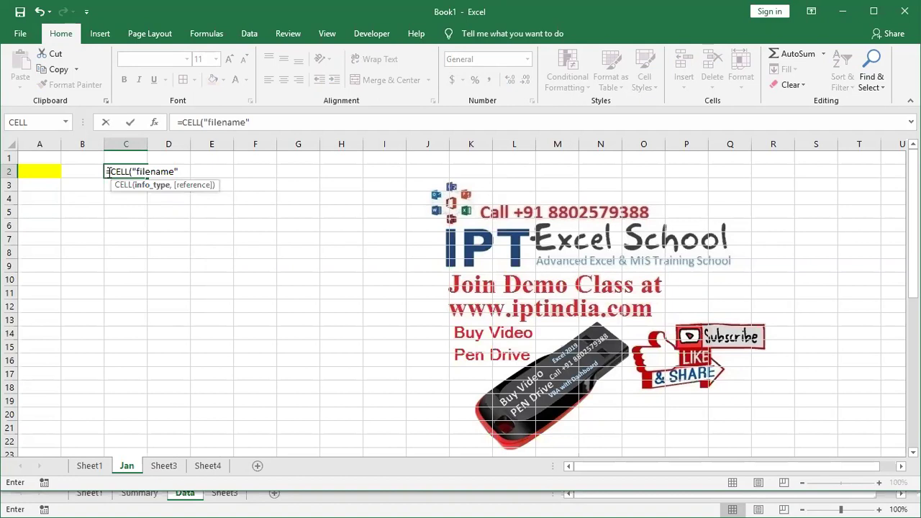
{"action": "type", "text": ")"}
{"action": "key", "text": "Return"}
{"action": "left_click", "coordinate": [109, 173]}
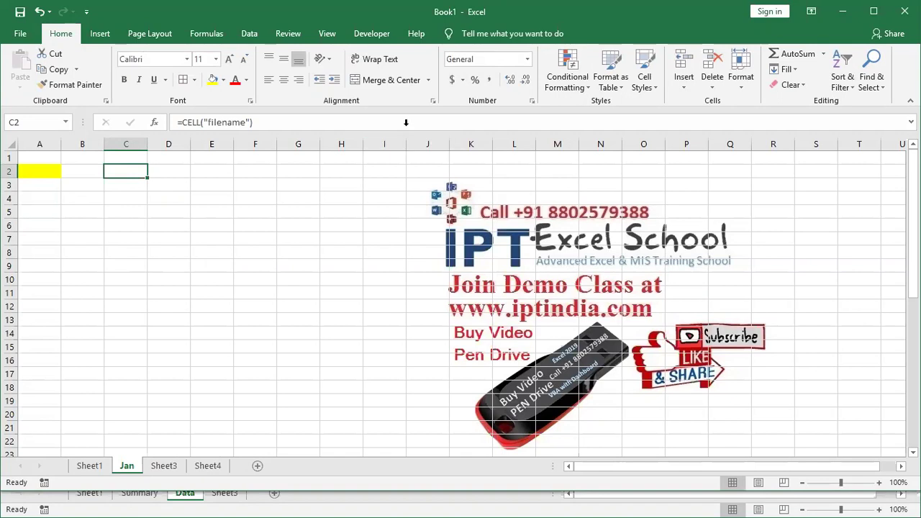
Save the workbook as Book1 on the Desktop and re-enter C2 to show its full path
{"action": "left_click", "coordinate": [16, 14]}
{"action": "left_click", "coordinate": [430, 194]}
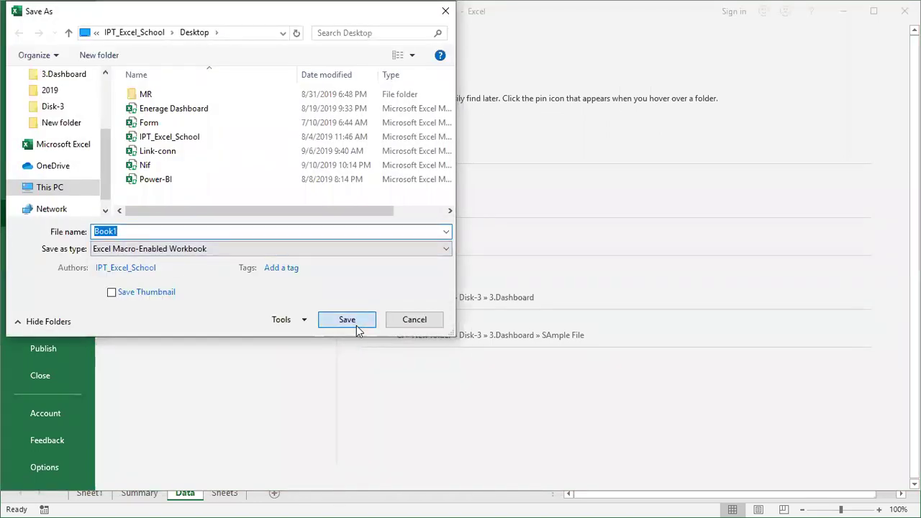
{"action": "left_click", "coordinate": [357, 326]}
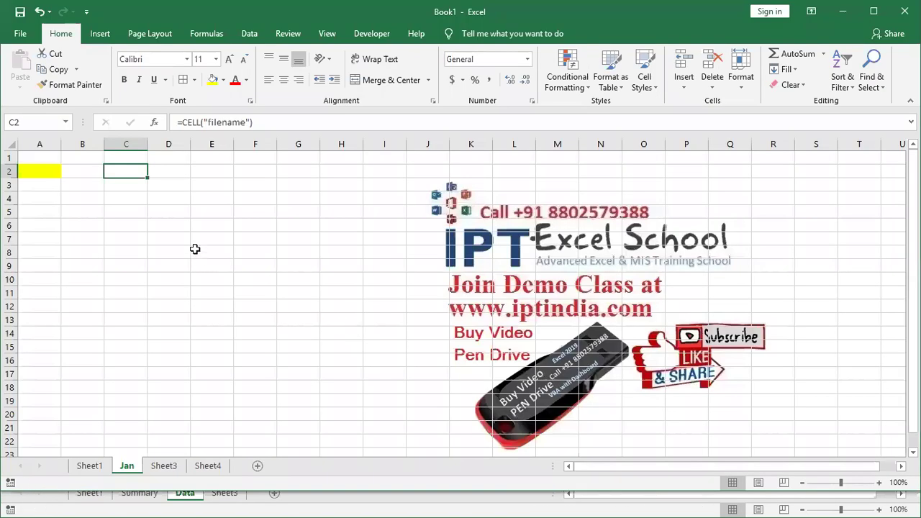
{"action": "double_click", "coordinate": [124, 171]}
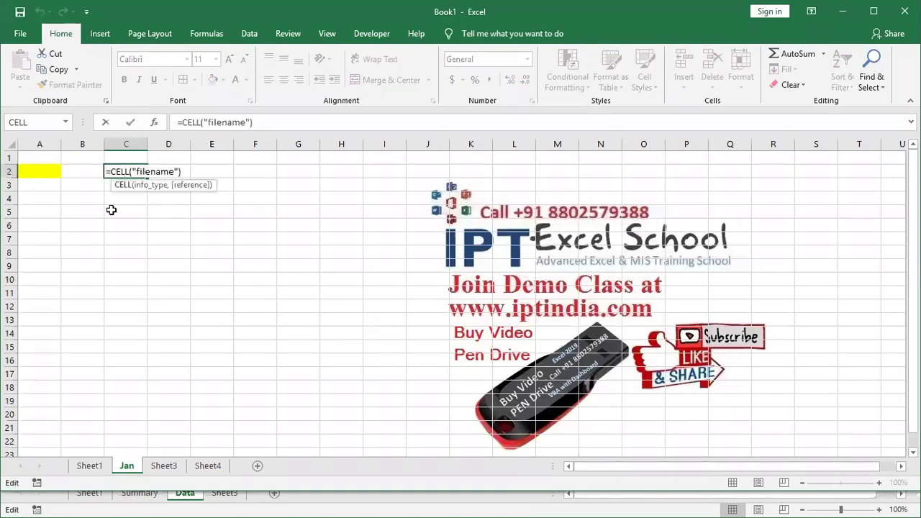
{"action": "key", "text": "Return"}
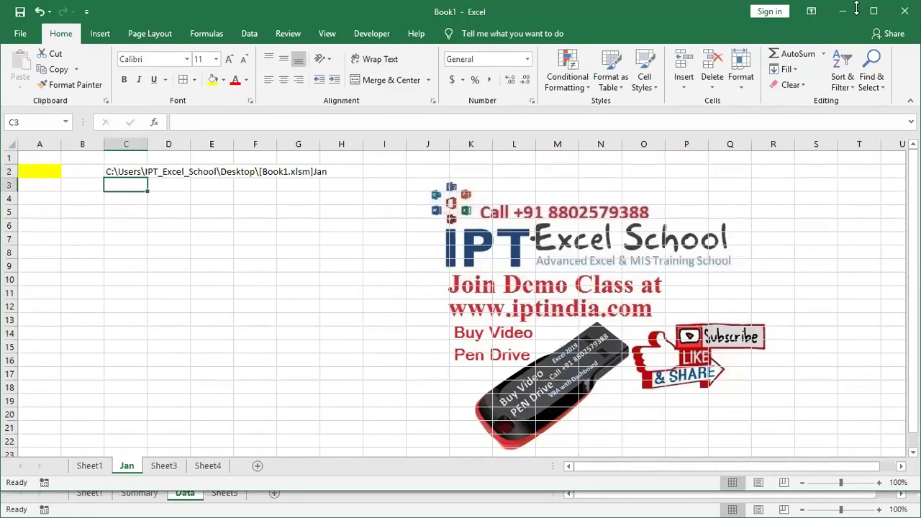
{"action": "left_click", "coordinate": [219, 267]}
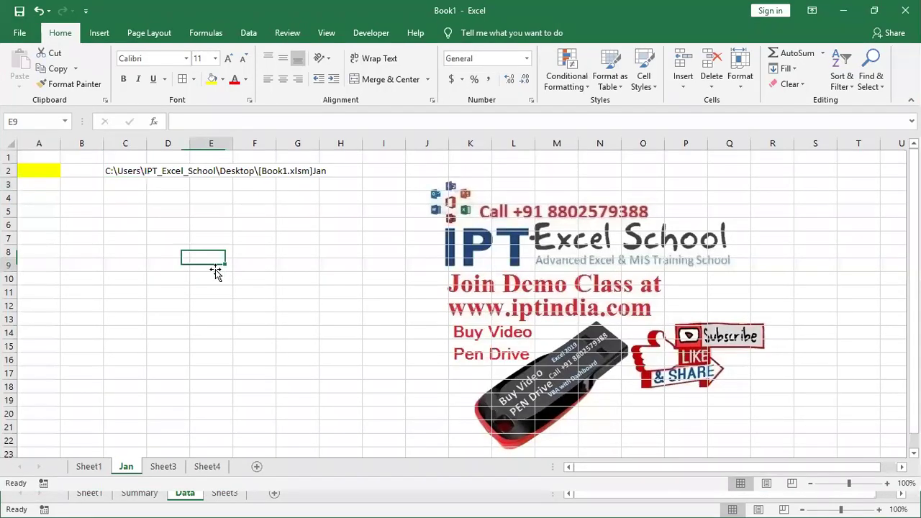
{"action": "left_click", "coordinate": [200, 293]}
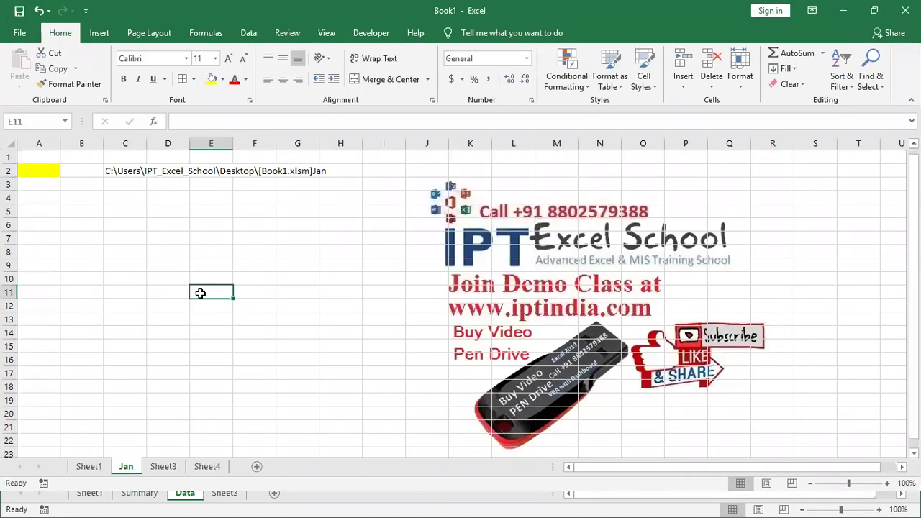
{"action": "scroll", "coordinate": [199, 293], "scroll_direction": "down", "scroll_amount": 5}
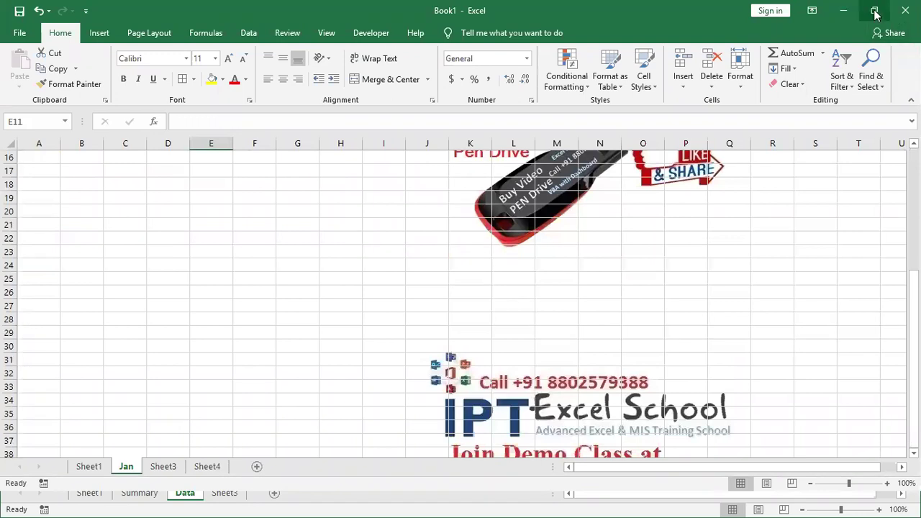
{"action": "left_click", "coordinate": [874, 11]}
{"action": "left_click", "coordinate": [270, 502]}
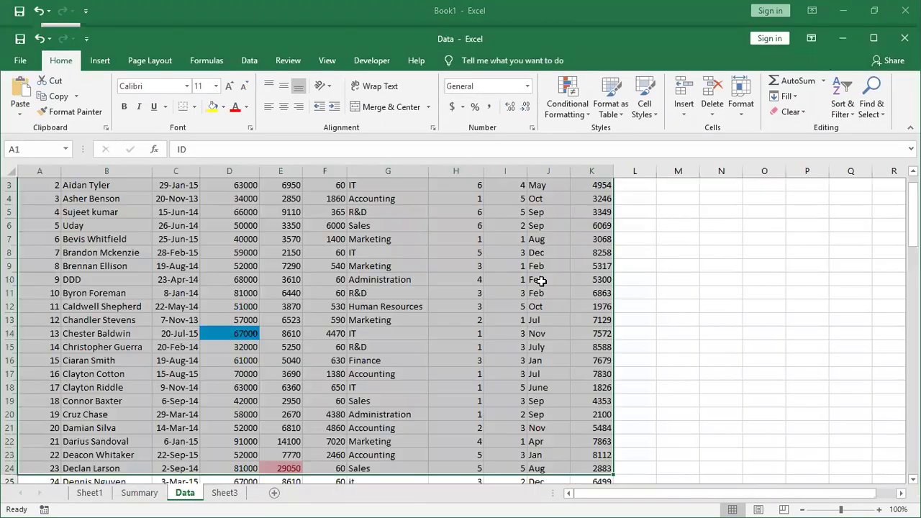
{"action": "left_click", "coordinate": [872, 38]}
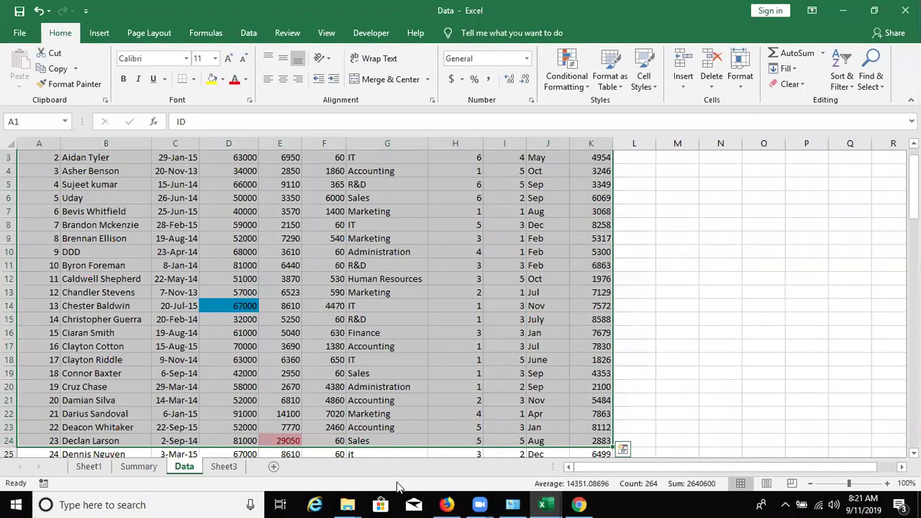
{"action": "mouse_move", "coordinate": [542, 504]}
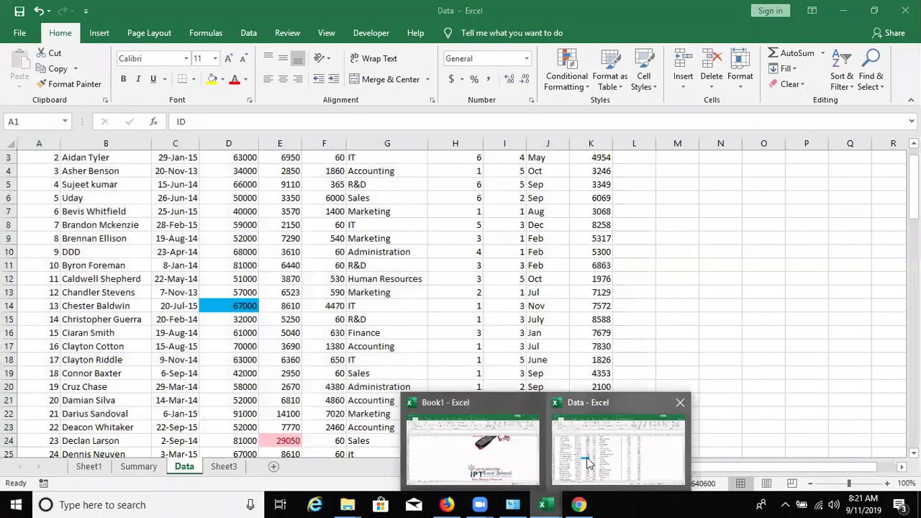
{"action": "left_click", "coordinate": [418, 403]}
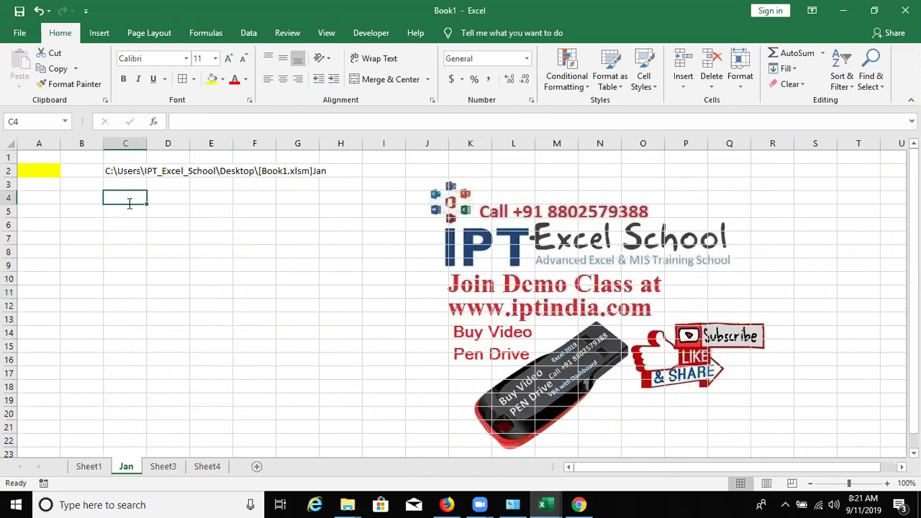
Enter =FIND("]",C2,1) in C4 to get the position of ] (46)
{"action": "type", "text": "=find"}
{"action": "key", "text": "Tab"}
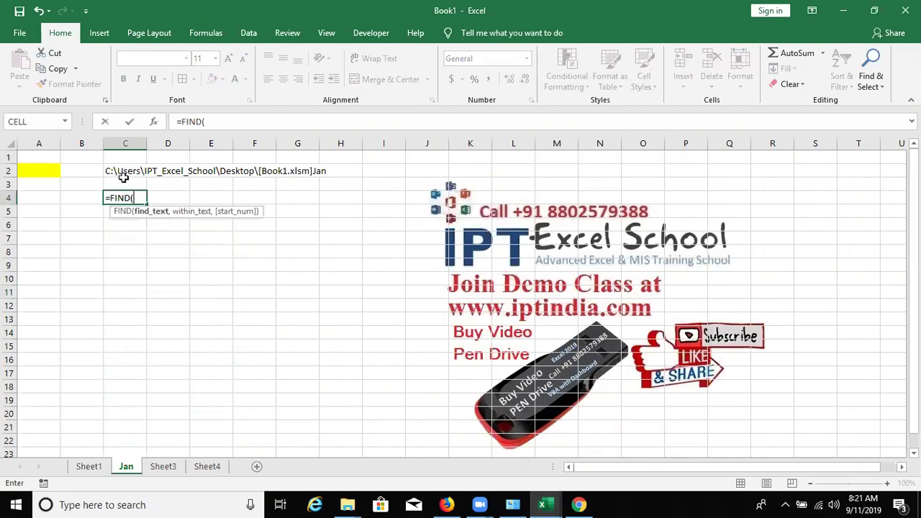
{"action": "left_click", "coordinate": [117, 170]}
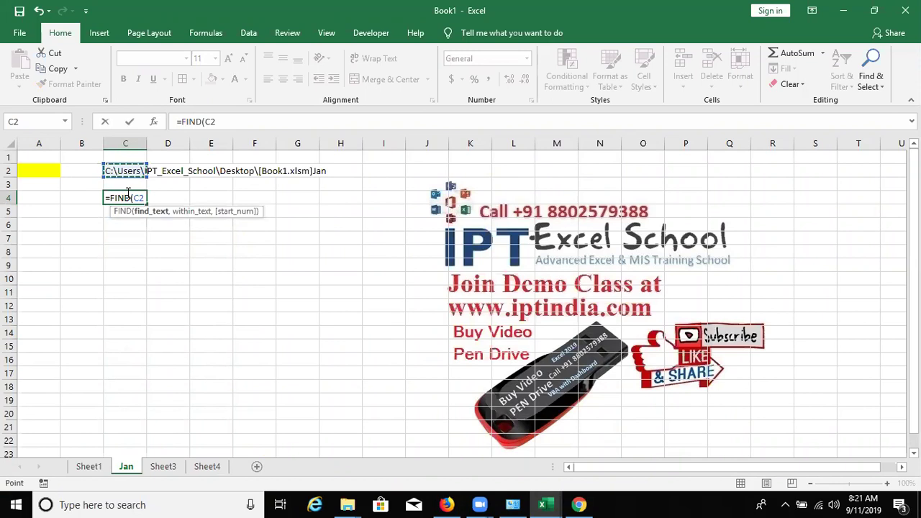
{"action": "left_click", "coordinate": [128, 193]}
{"action": "key", "text": "BackSpace"}
{"action": "key", "text": "BackSpace"}
{"action": "type", "text": "\"]"}
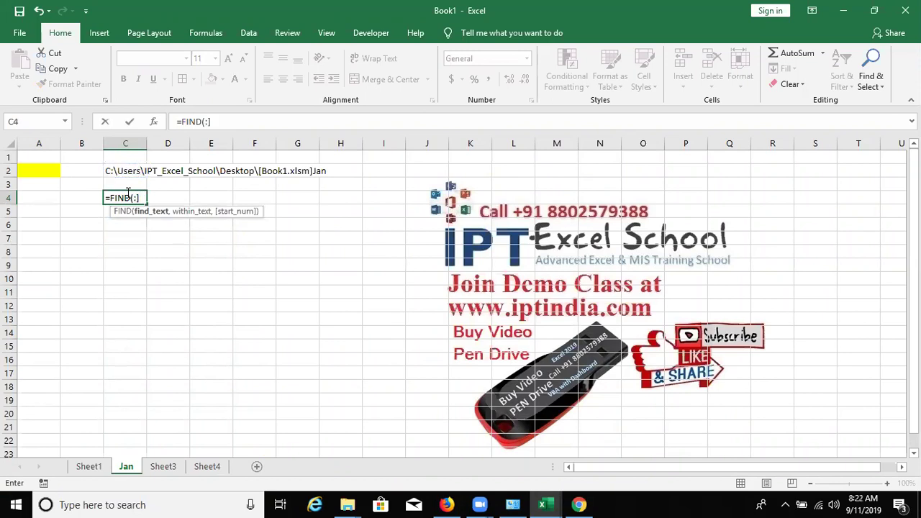
{"action": "key", "text": "BackSpace"}
{"action": "type", "text": "\"]\","}
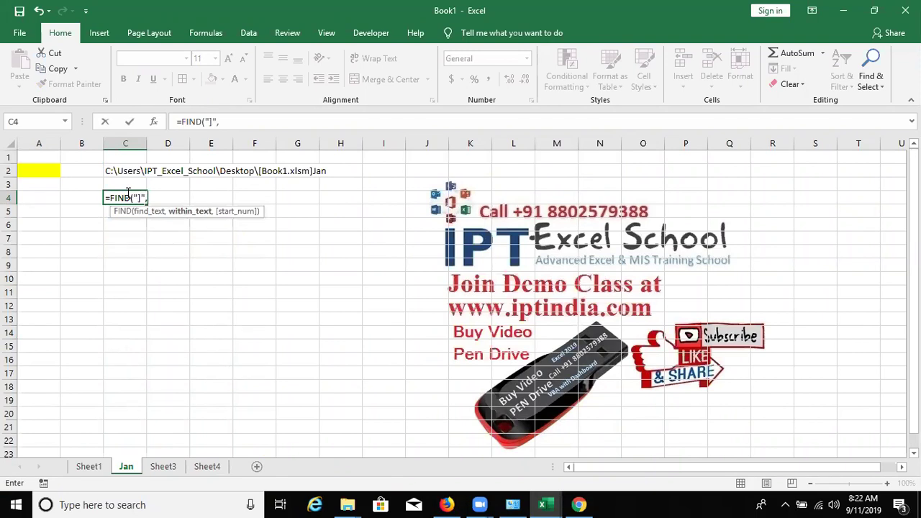
{"action": "left_click", "coordinate": [120, 171]}
{"action": "type", "text": ","}
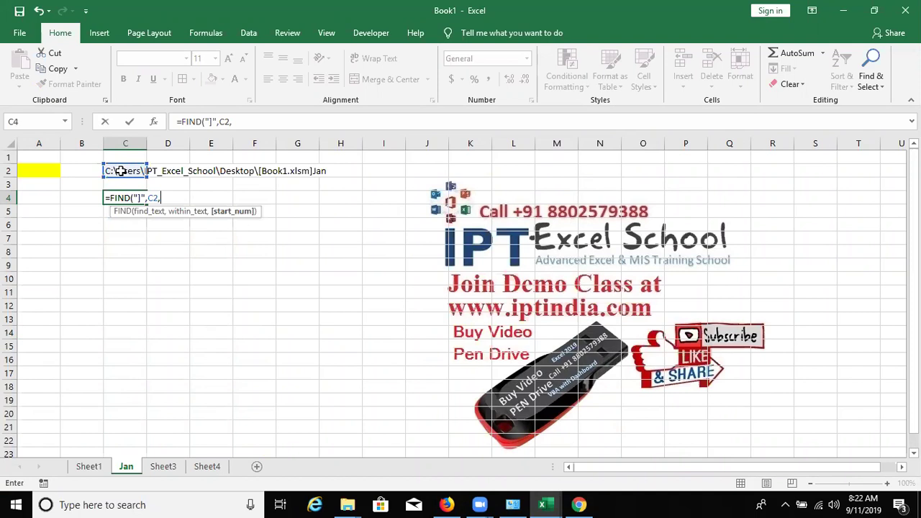
{"action": "type", "text": "1)"}
{"action": "key", "text": "Return"}
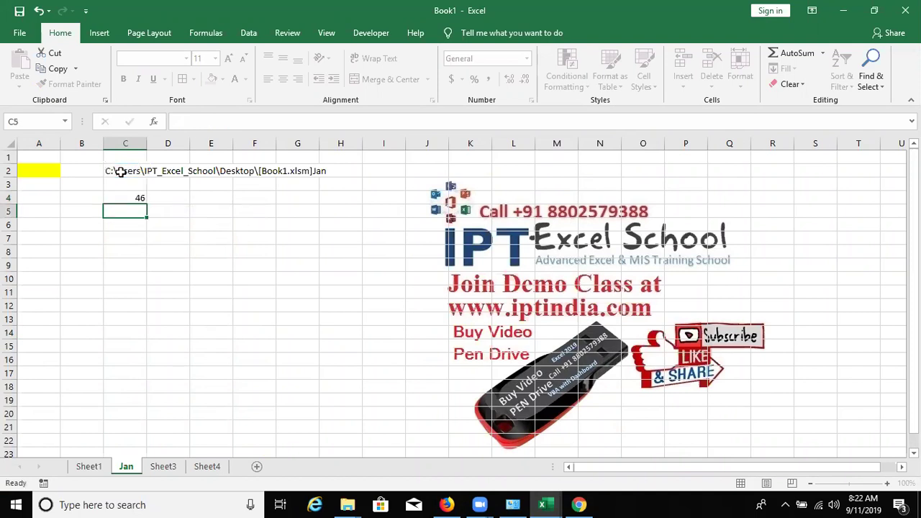
{"action": "key", "text": "Up"}
Enter =RIGHT(C2,LEN(C2)-C4) in D4 to extract the sheet name
{"action": "key", "text": "Right"}
{"action": "type", "text": "="}
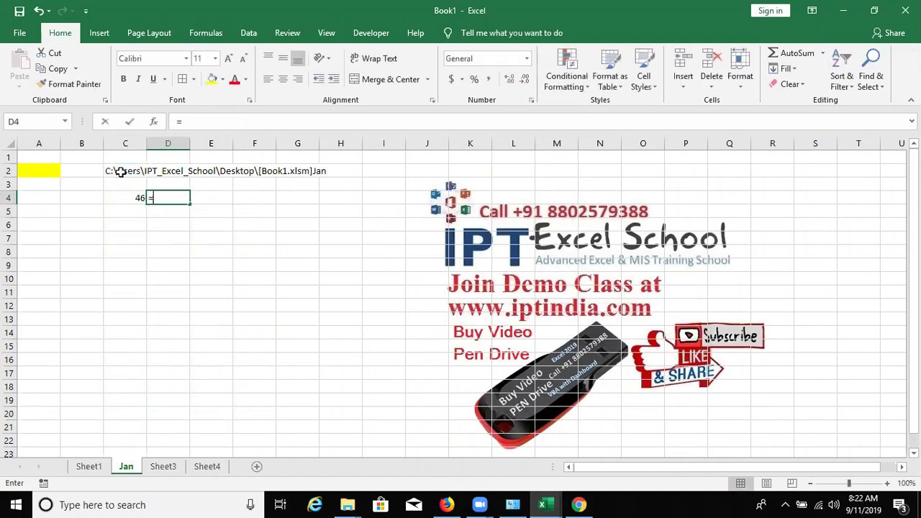
{"action": "type", "text": "ri"}
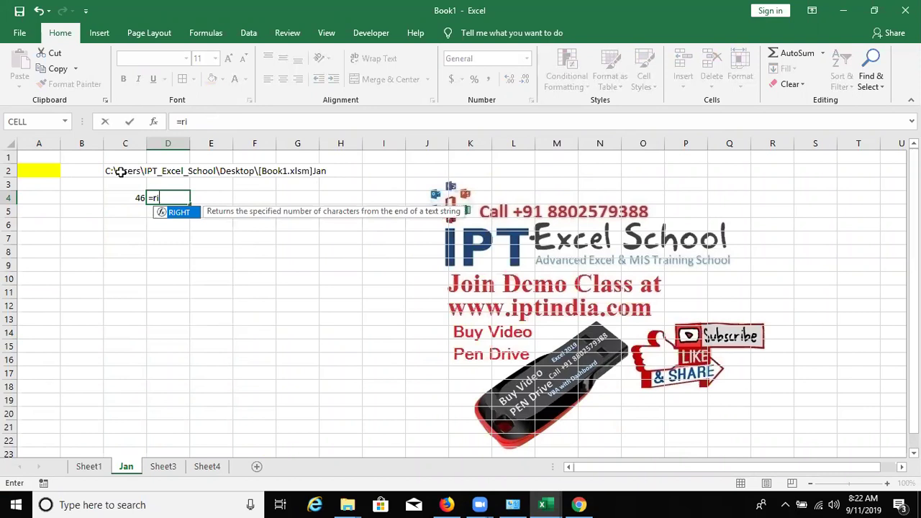
{"action": "key", "text": "Tab"}
{"action": "left_click", "coordinate": [120, 172]}
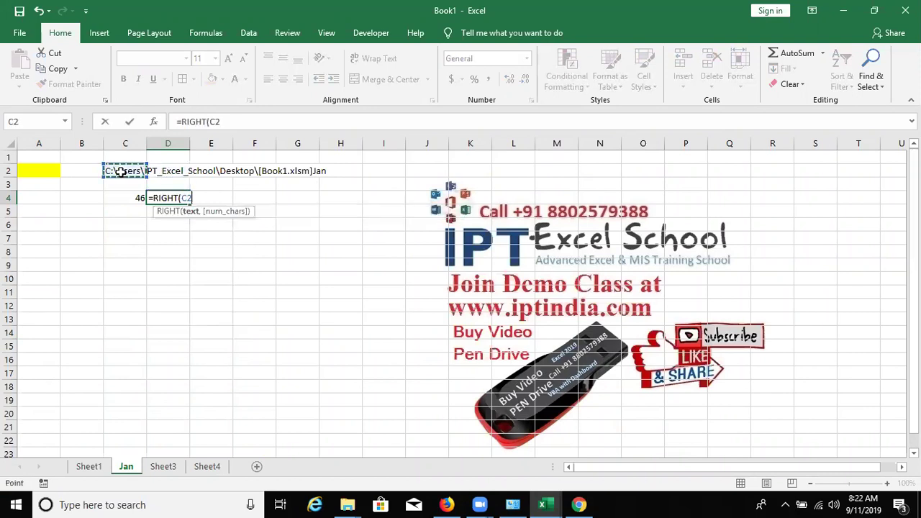
{"action": "type", "text": ",len"}
{"action": "key", "text": "Tab"}
{"action": "key", "text": "Up"}
{"action": "left_click", "coordinate": [121, 171]}
{"action": "type", "text": ")-"}
{"action": "left_click", "coordinate": [137, 198]}
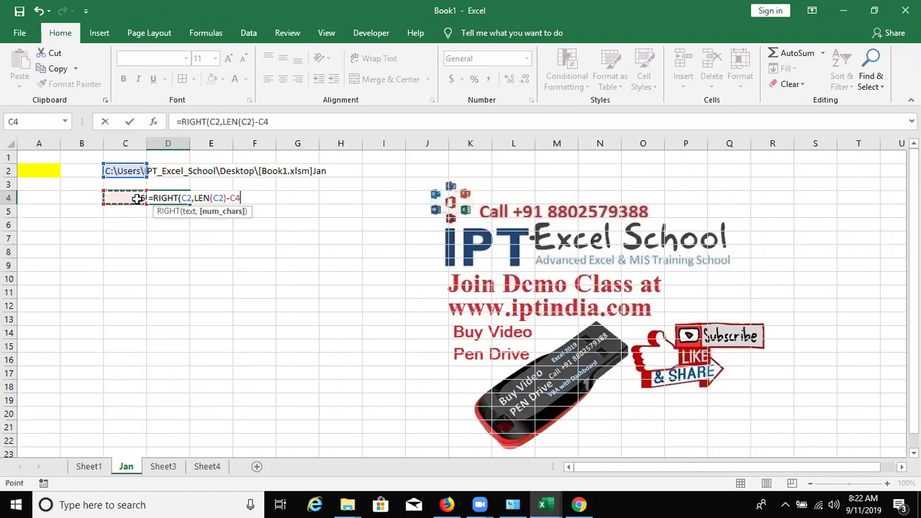
{"action": "key", "text": "Return"}
{"action": "left_click", "coordinate": [439, 302]}
{"action": "key", "text": "Up"}
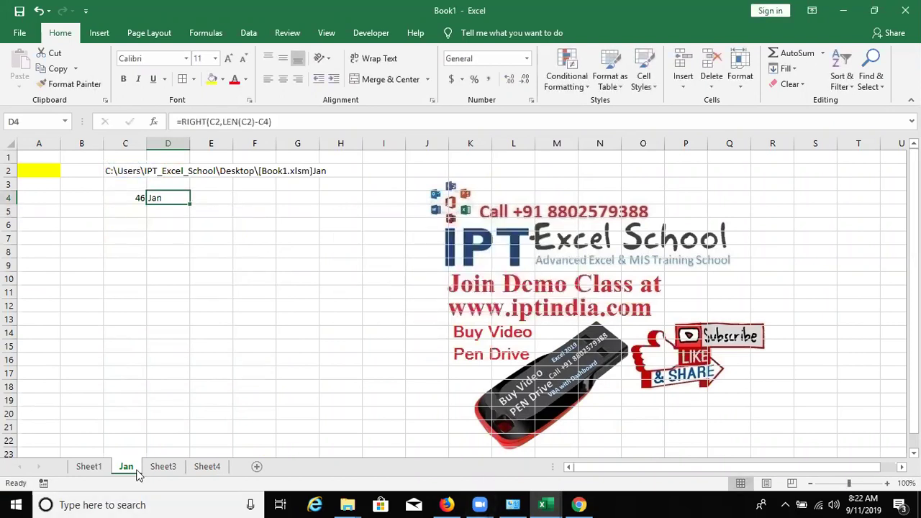
Rename the Jan sheet to Summary
{"action": "double_click", "coordinate": [128, 467]}
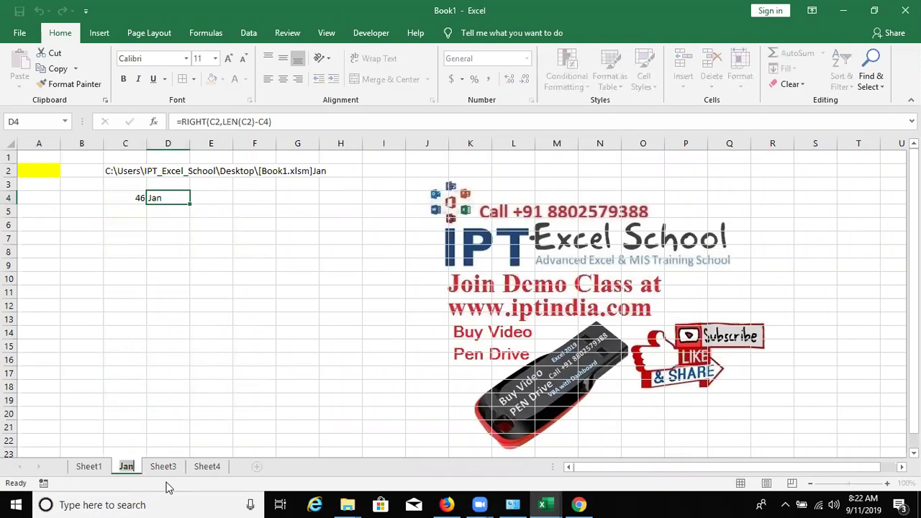
{"action": "type", "text": "Summary"}
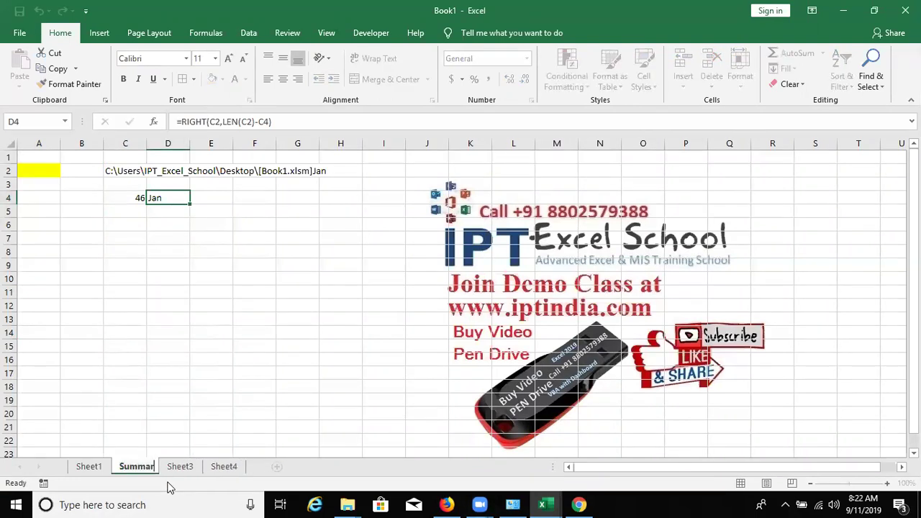
{"action": "key", "text": "Return"}
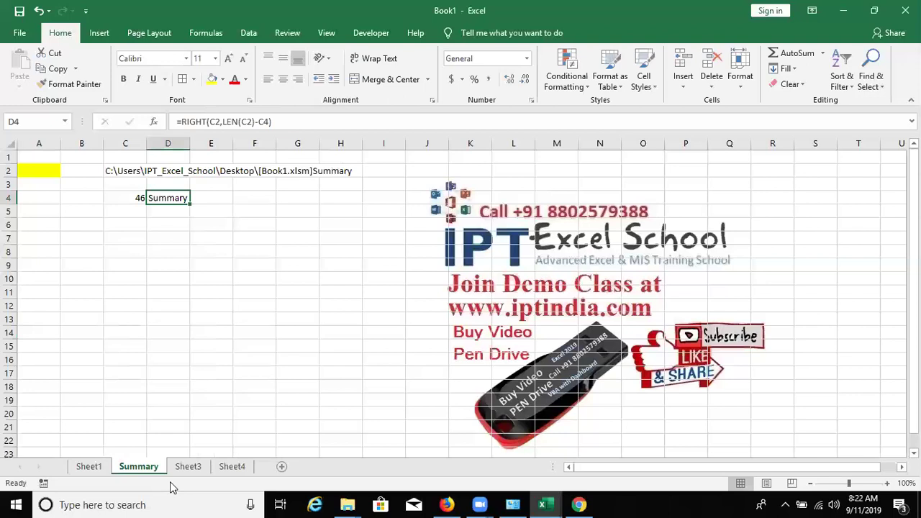
{"action": "left_click", "coordinate": [120, 228]}
Enter =INFO("RELEASE") in C6 so it returns Excel version 16.0
{"action": "type", "text": "="}
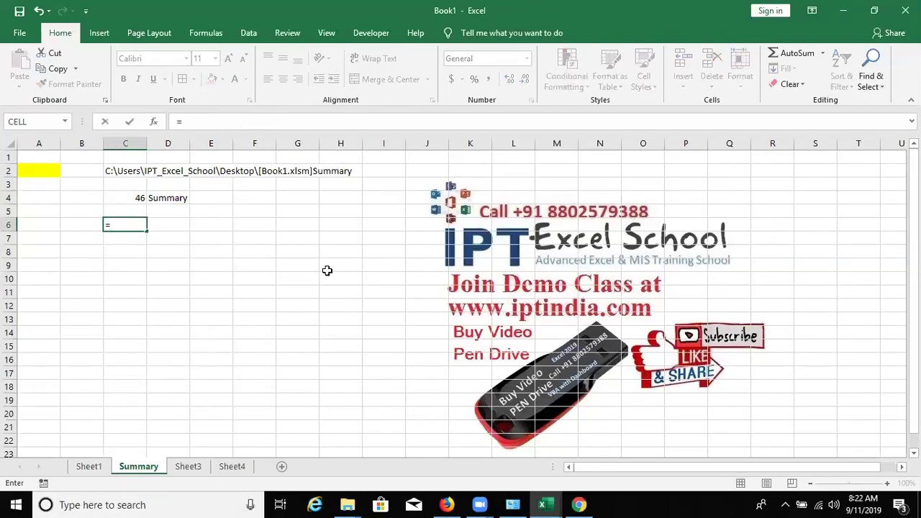
{"action": "type", "text": "if"}
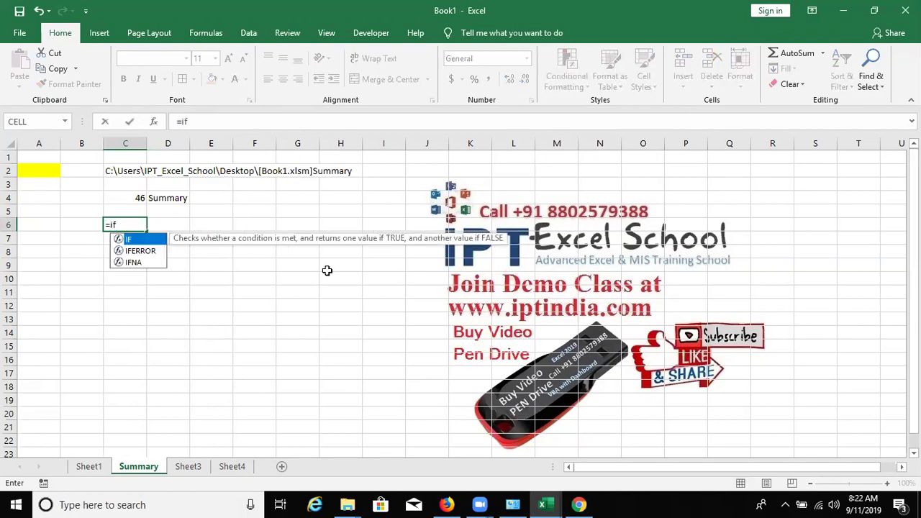
{"action": "key", "text": "BackSpace"}
{"action": "type", "text": "n"}
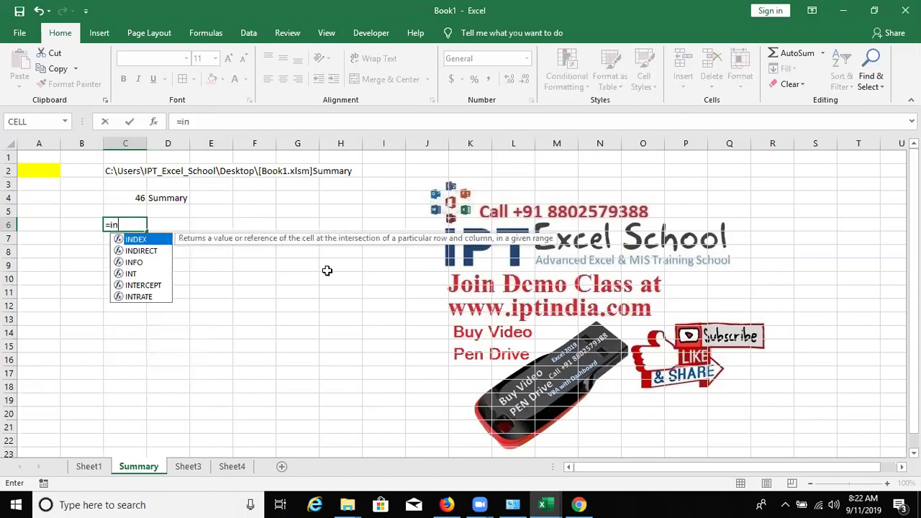
{"action": "key", "text": "Down"}
{"action": "key", "text": "Down"}
{"action": "key", "text": "Tab"}
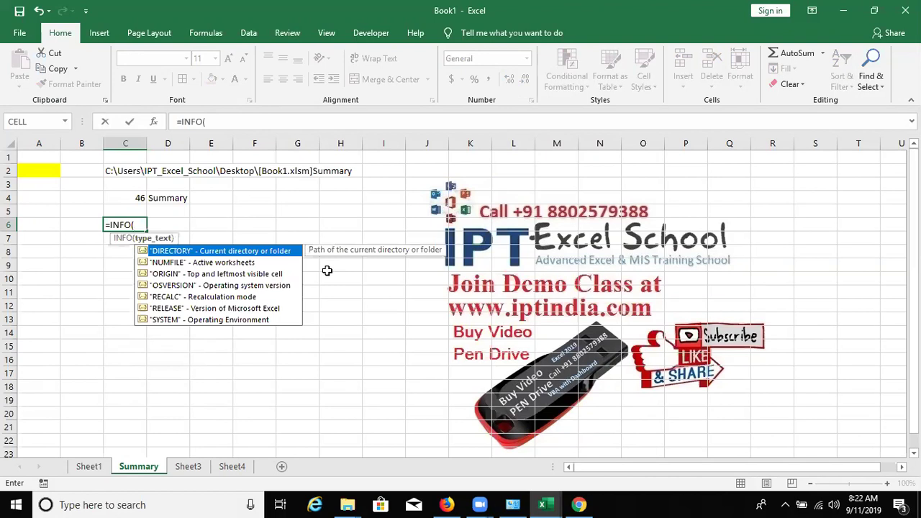
{"action": "key", "text": "Down"}
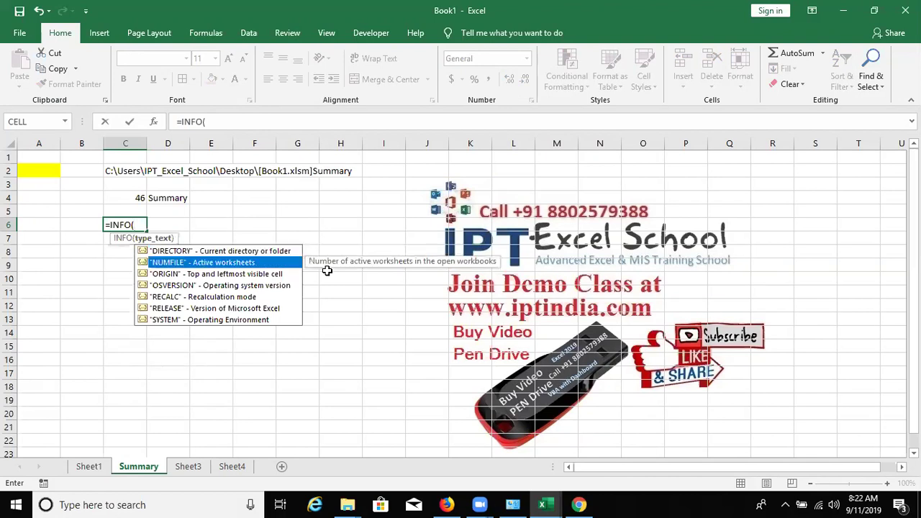
{"action": "key", "text": "Down"}
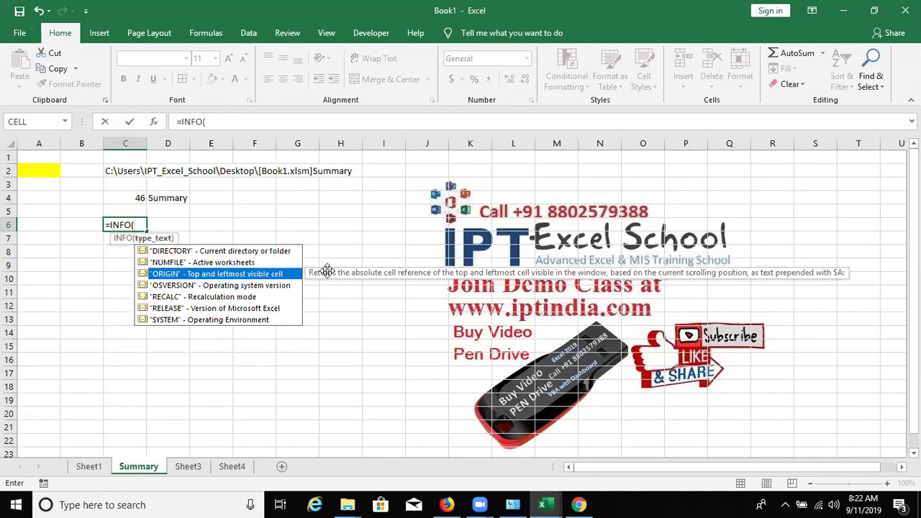
{"action": "key", "text": "Down"}
{"action": "key", "text": "Down"}
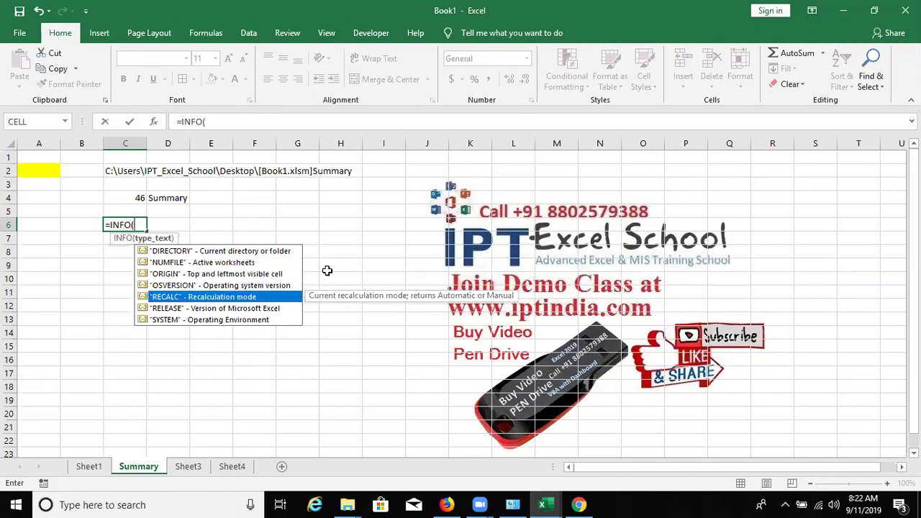
{"action": "key", "text": "Down"}
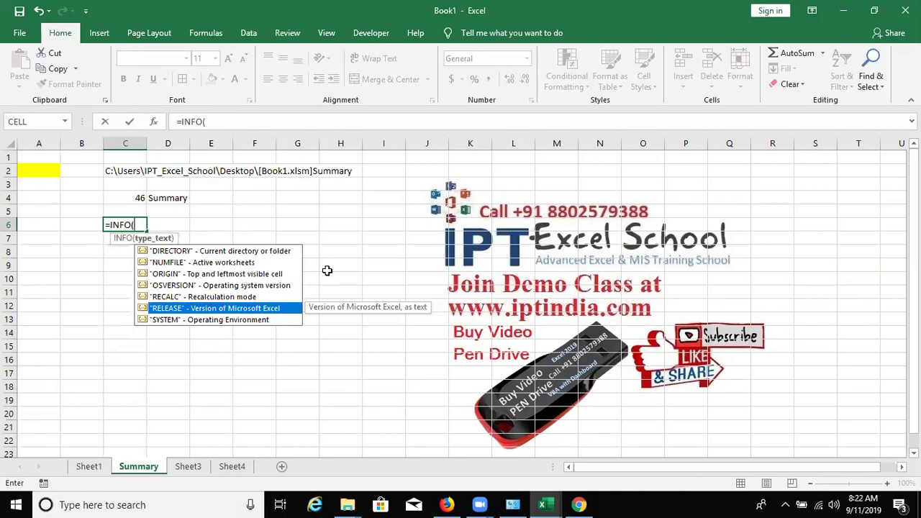
{"action": "key", "text": "Tab"}
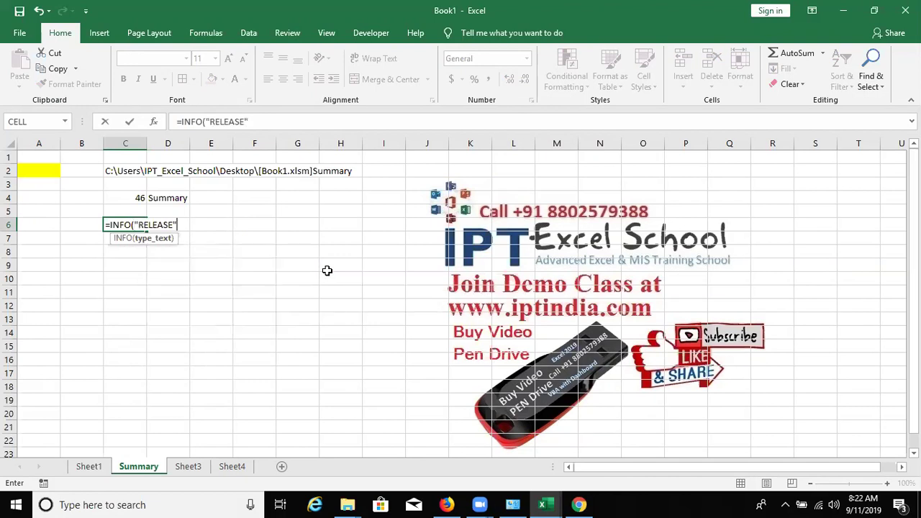
{"action": "type", "text": ")"}
{"action": "key", "text": "ctrl+Return"}
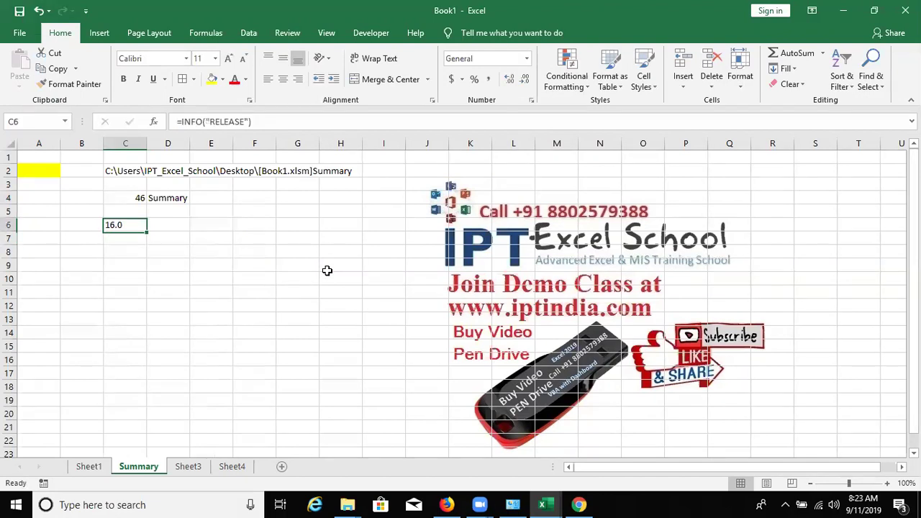
Check C6's formula, then begin an =ER formula in C7
{"action": "key", "text": "F2"}
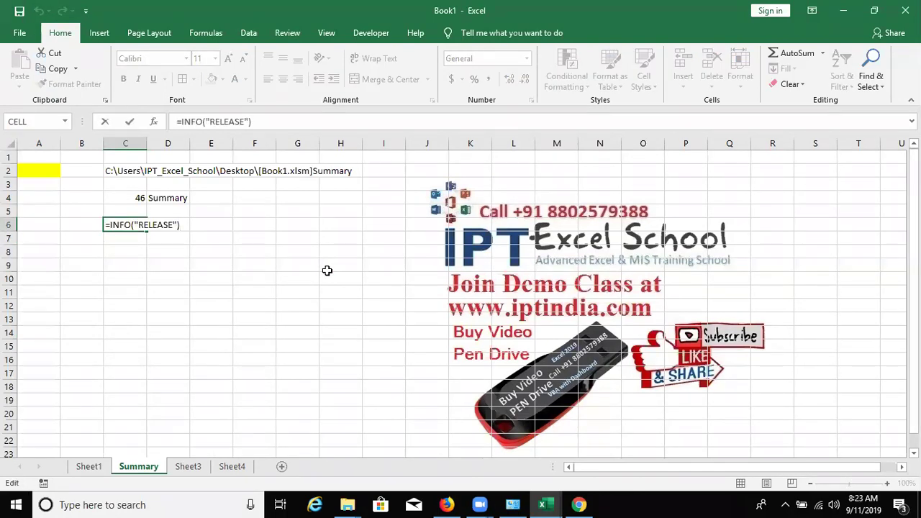
{"action": "key", "text": "Escape"}
{"action": "key", "text": "Return"}
{"action": "type", "text": "="}
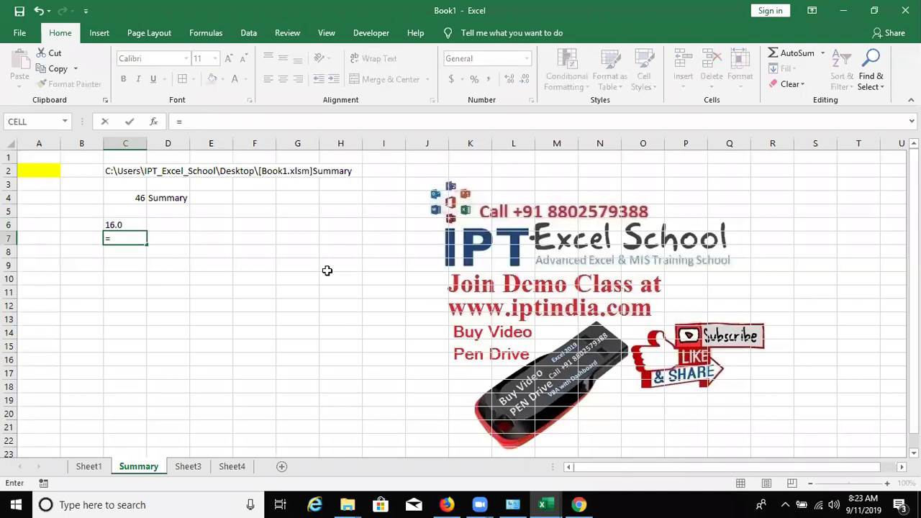
{"action": "type", "text": "er"}
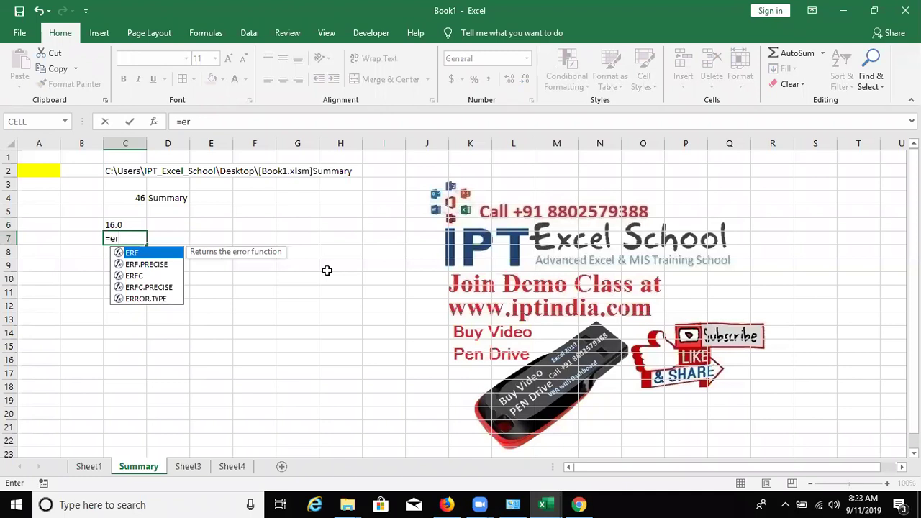
Start =ERROR.TYPE( in C7 and preview codes for #NULL!, #DIV/0!, #VALUE!, #NAME?, #N/A
{"action": "key", "text": "Down"}
{"action": "key", "text": "Down"}
{"action": "key", "text": "Down"}
{"action": "key", "text": "Down"}
{"action": "key", "text": "Tab"}
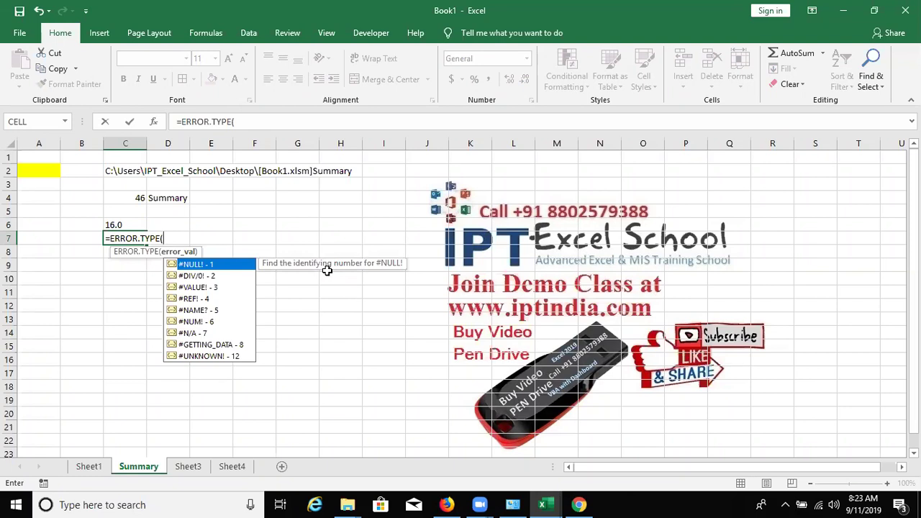
{"action": "key", "text": "Down"}
{"action": "key", "text": "Down"}
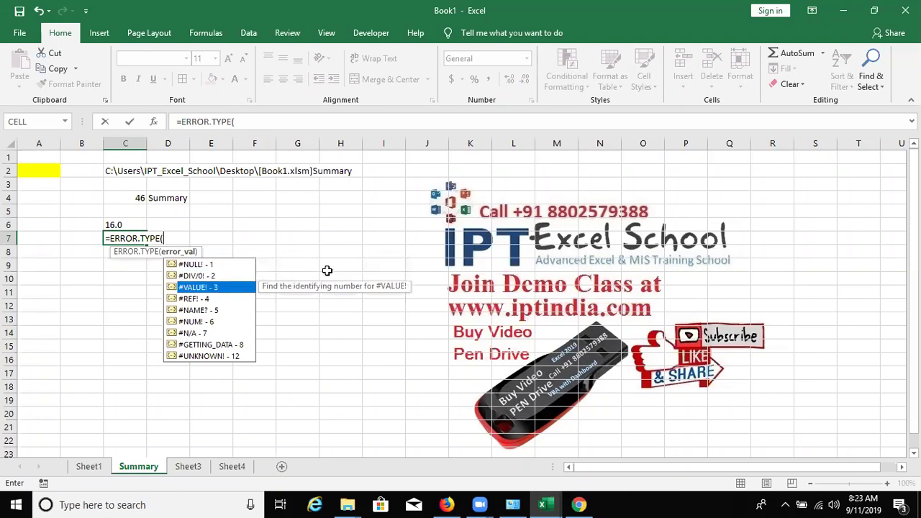
{"action": "key", "text": "Up"}
{"action": "key", "text": "Up"}
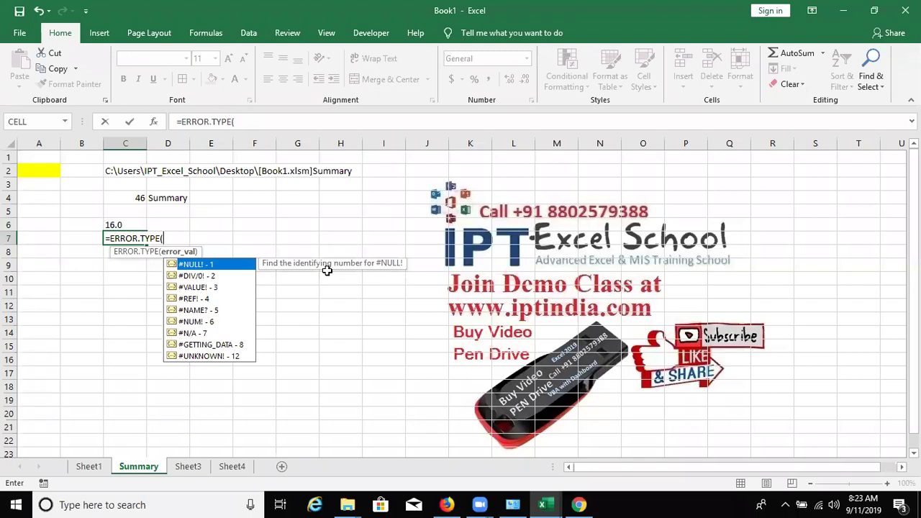
{"action": "key", "text": "Down"}
{"action": "key", "text": "Down"}
{"action": "key", "text": "Down"}
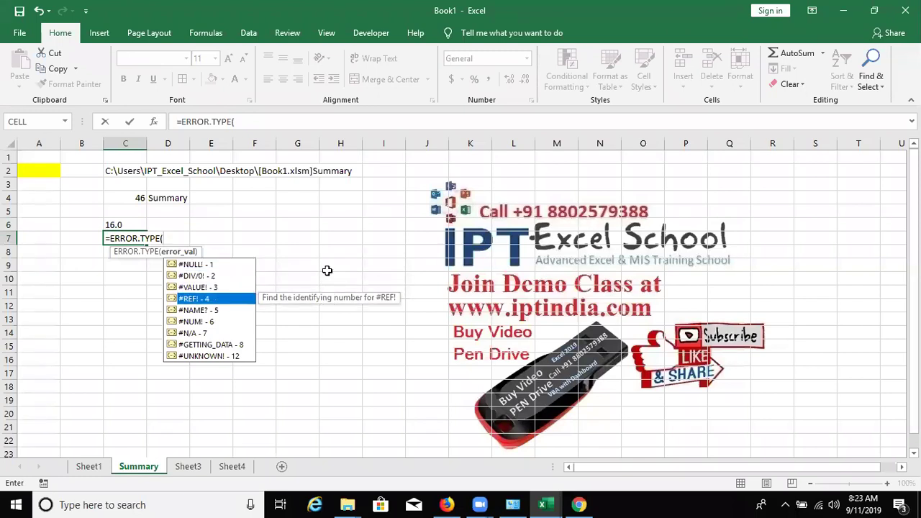
{"action": "key", "text": "Down"}
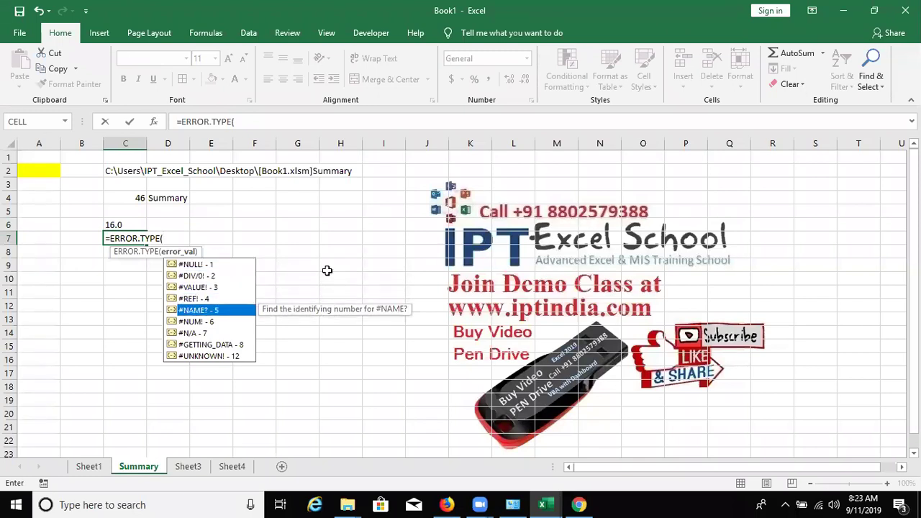
{"action": "key", "text": "Down"}
{"action": "key", "text": "Down"}
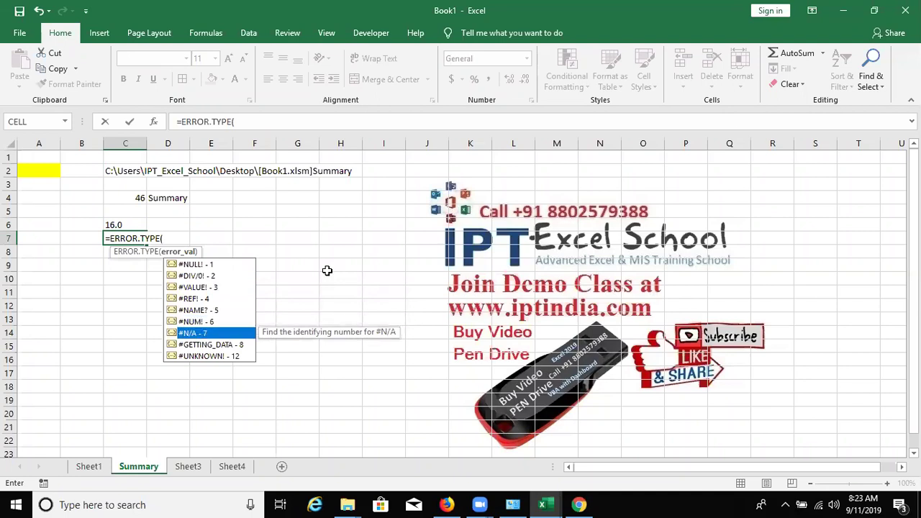
{"action": "key", "text": "Down"}
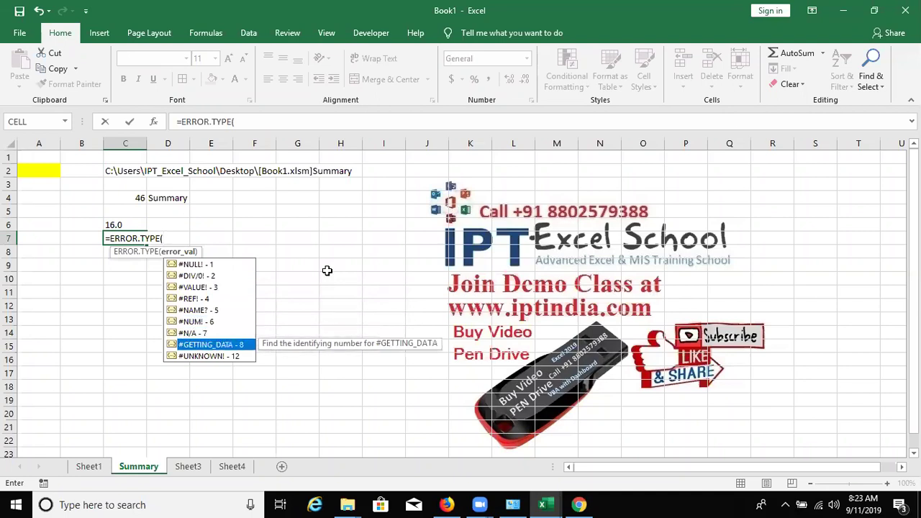
{"action": "key", "text": "Down"}
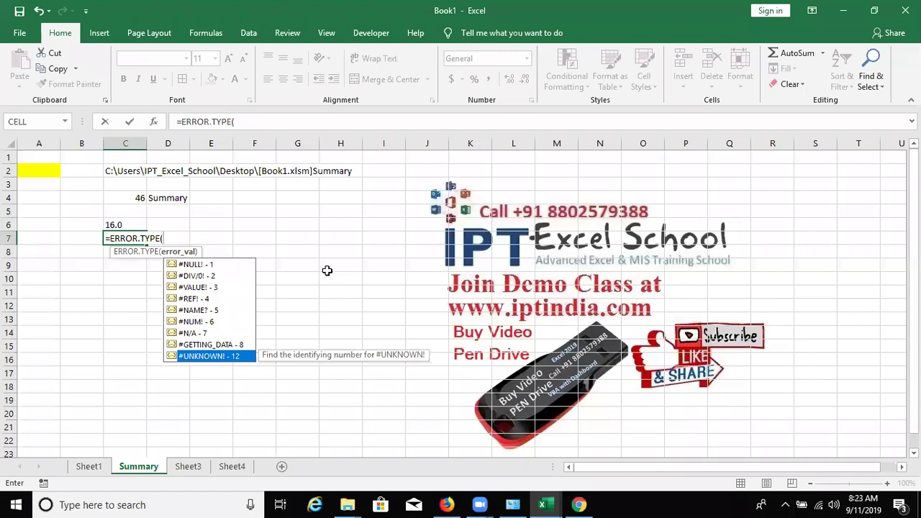
{"action": "key", "text": "Up"}
{"action": "key", "text": "Up"}
{"action": "key", "text": "Up"}
{"action": "key", "text": "Up"}
{"action": "key", "text": "Up"}
{"action": "key", "text": "Up"}
{"action": "key", "text": "Up"}
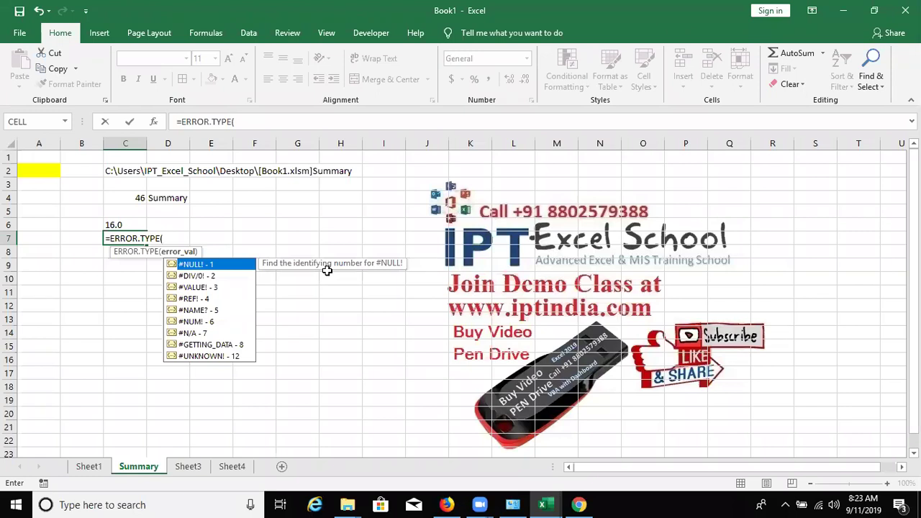
Review error codes for #DIV/0!, #VALUE!, #REF!, #NAME?, #NUM!, #N/A, #GETTING_DATA, #UNKNOWN!
{"action": "key", "text": "Down"}
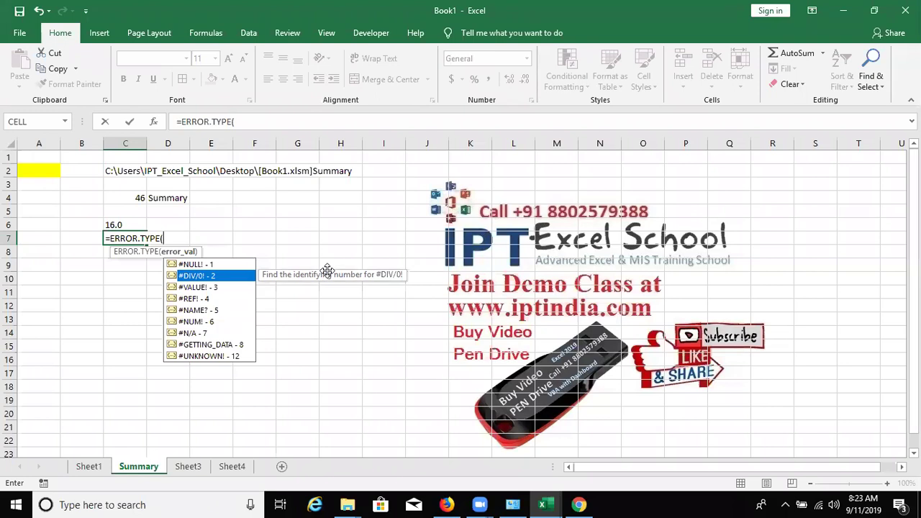
{"action": "key", "text": "Down"}
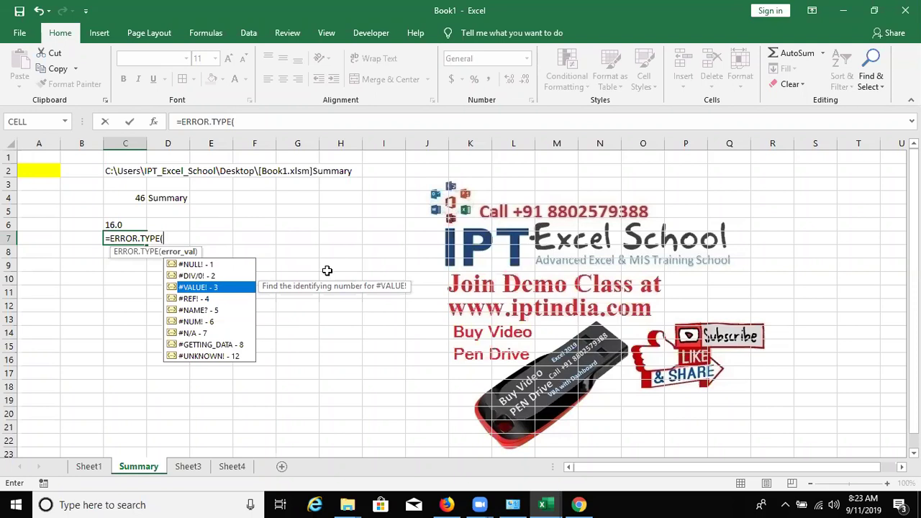
{"action": "key", "text": "Up"}
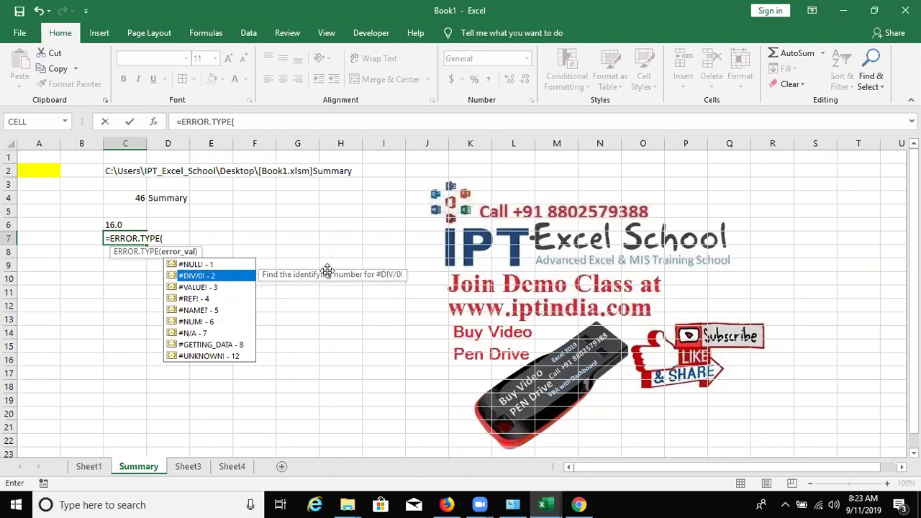
{"action": "key", "text": "Down"}
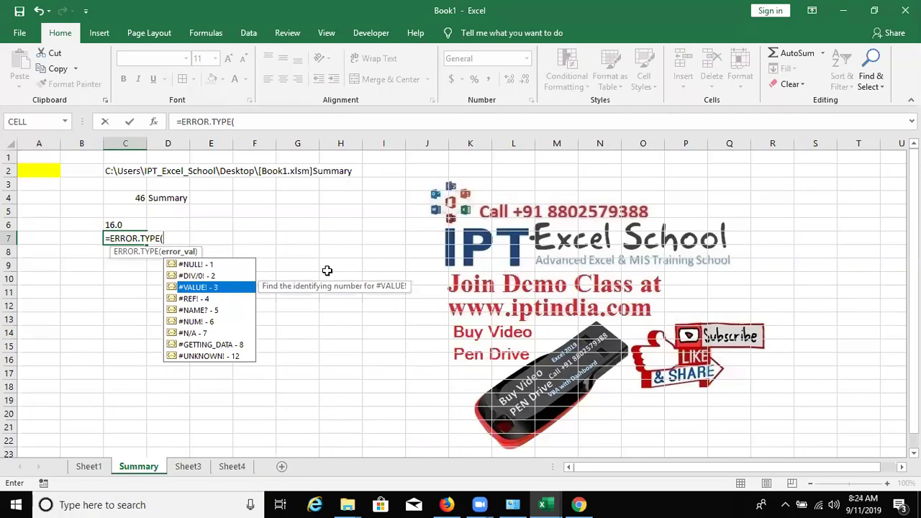
{"action": "key", "text": "Down"}
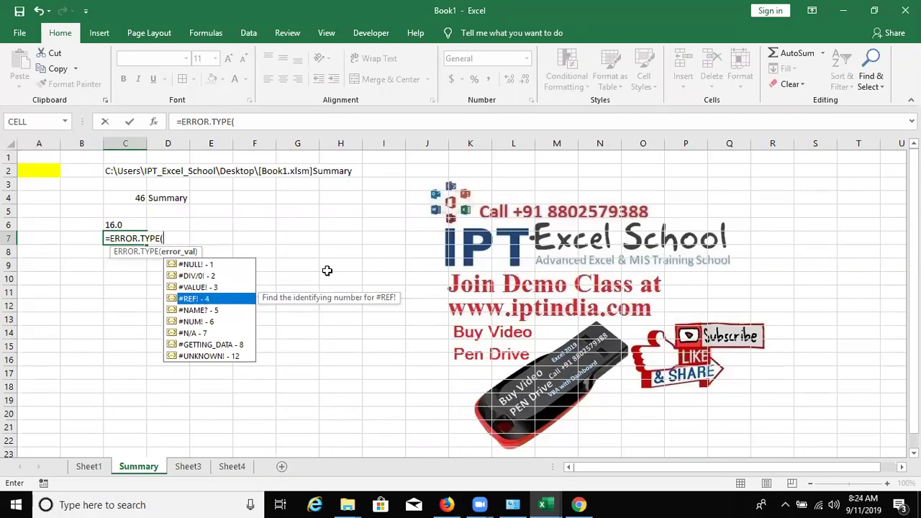
{"action": "key", "text": "Down"}
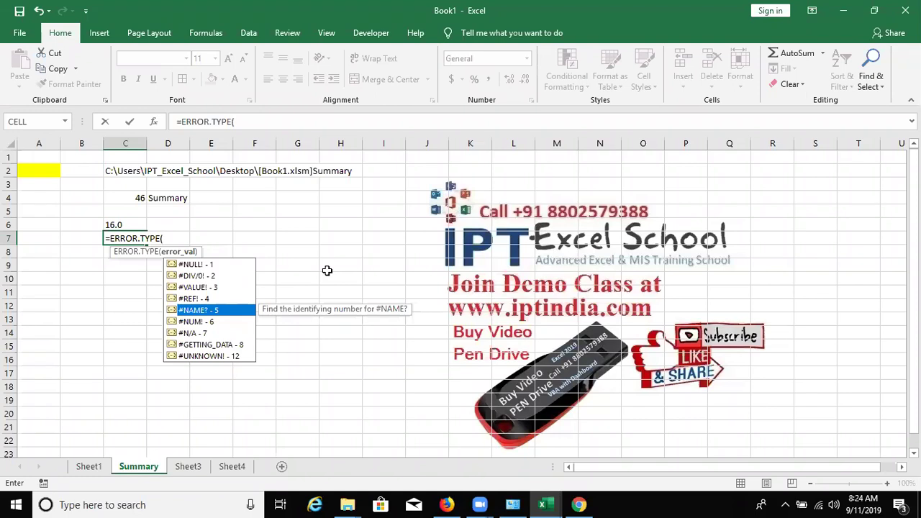
{"action": "key", "text": "Down"}
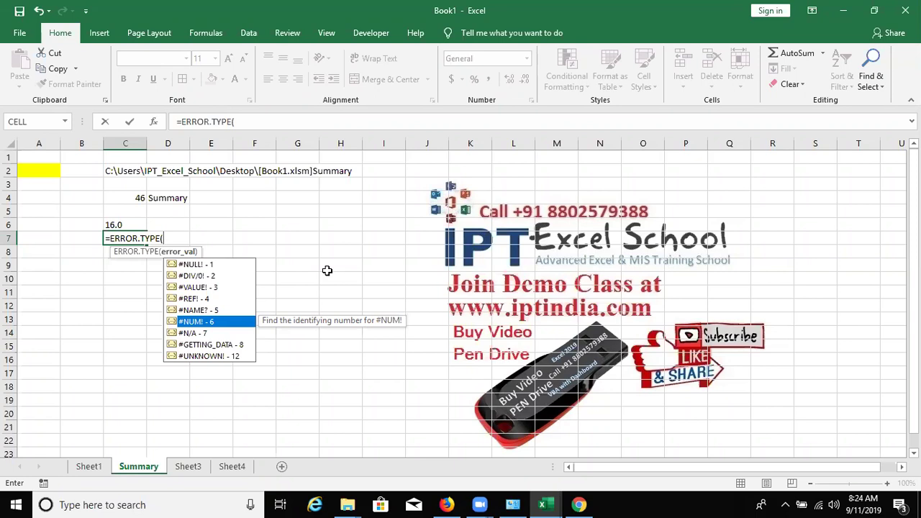
{"action": "key", "text": "Down"}
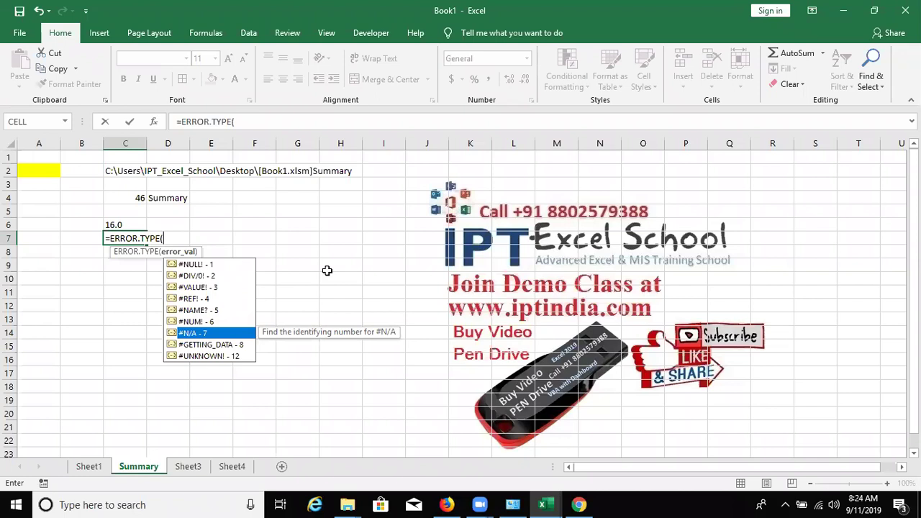
{"action": "key", "text": "Down"}
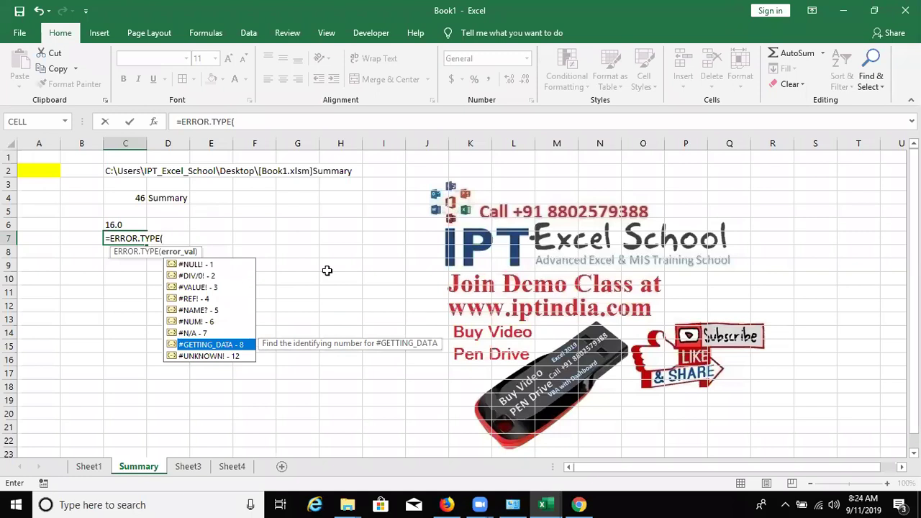
{"action": "key", "text": "Down"}
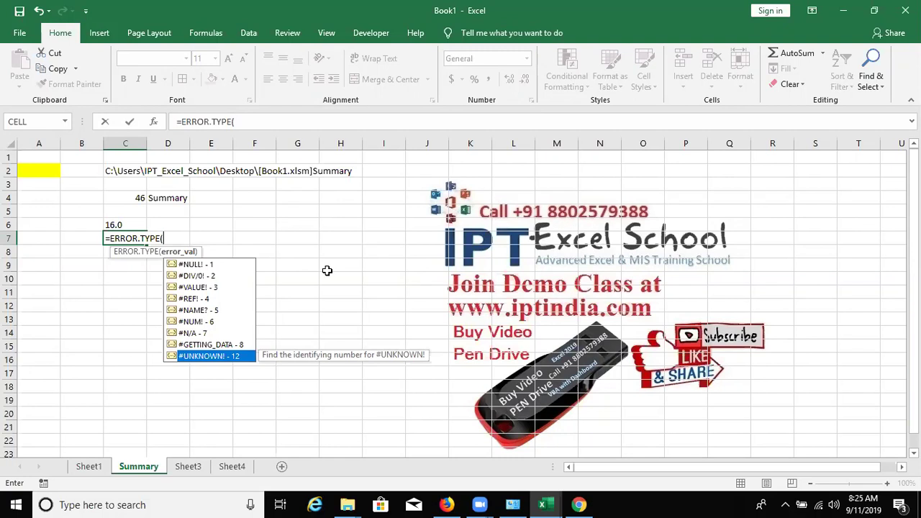
{"action": "key", "text": "Up"}
{"action": "key", "text": "Up"}
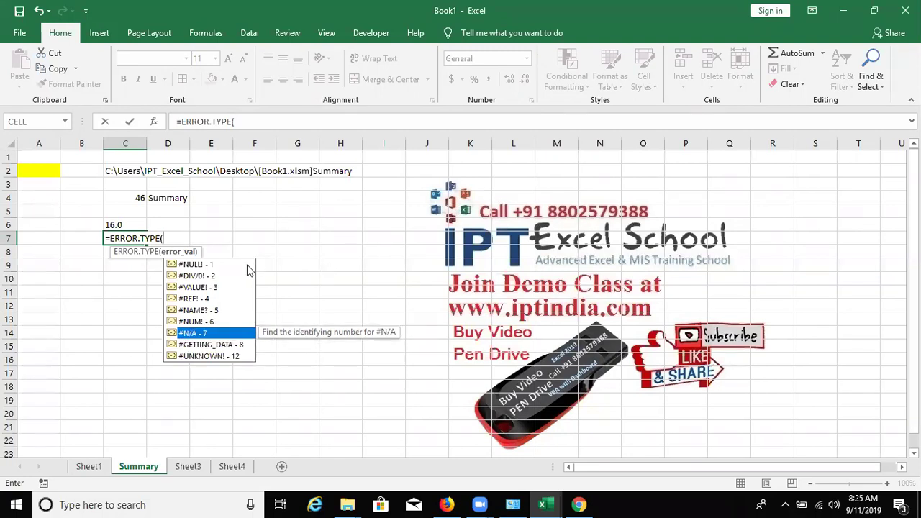
Complete C7's formula as =ERROR.TYPE(B7)
{"action": "left_click", "coordinate": [68, 235]}
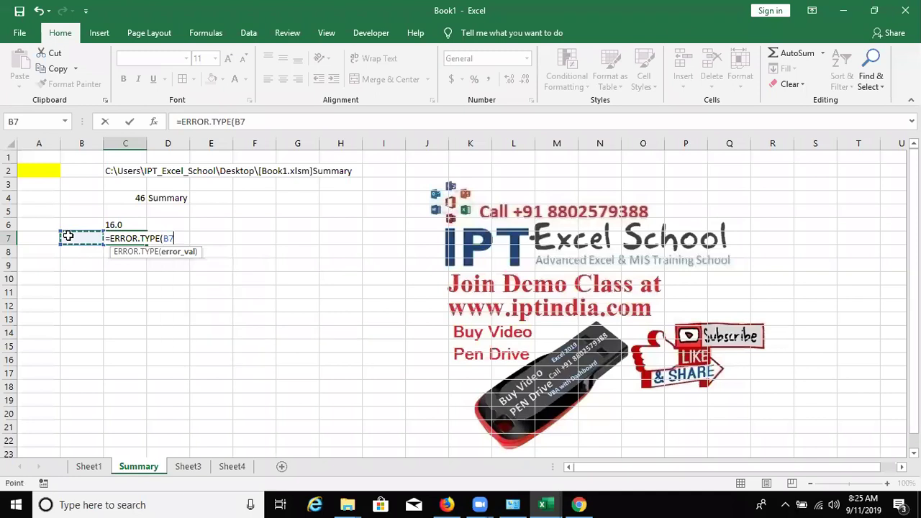
{"action": "key", "text": "Return"}
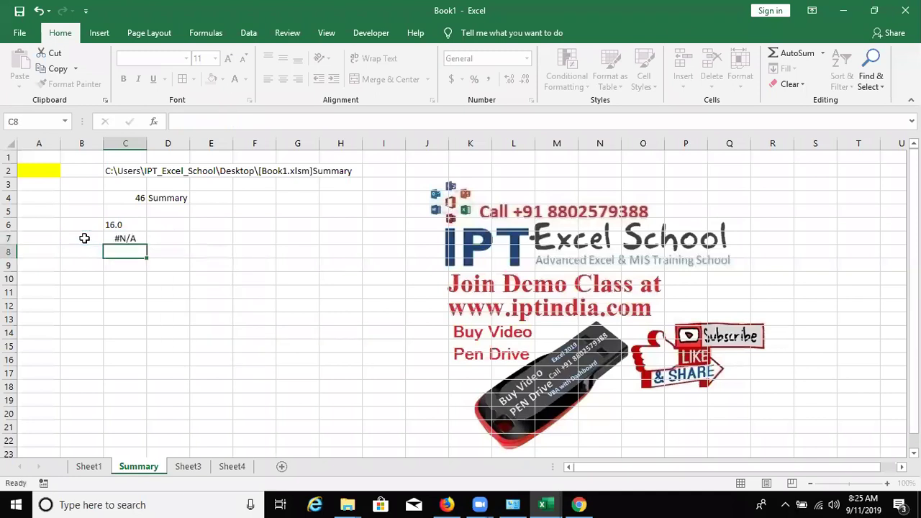
{"action": "key", "text": "Up"}
Put =NA() in B7 to produce an error value
{"action": "left_click", "coordinate": [89, 239]}
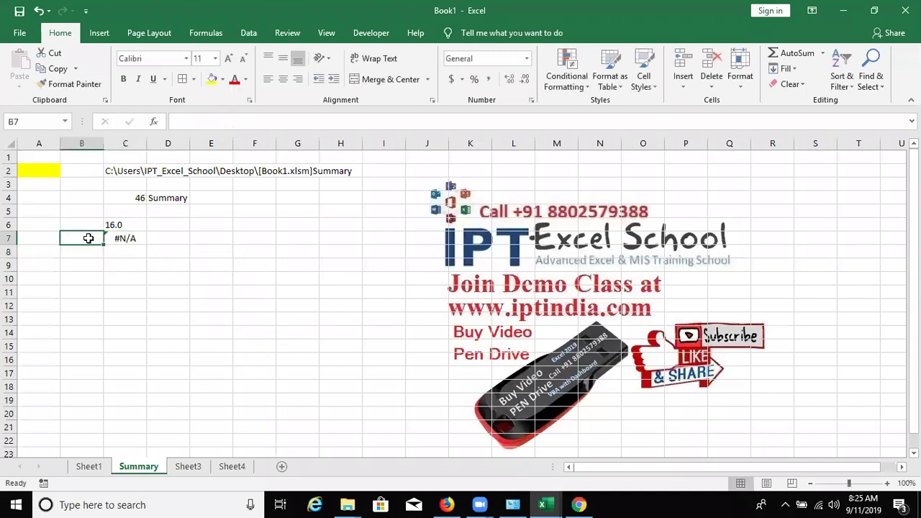
{"action": "type", "text": "=n"}
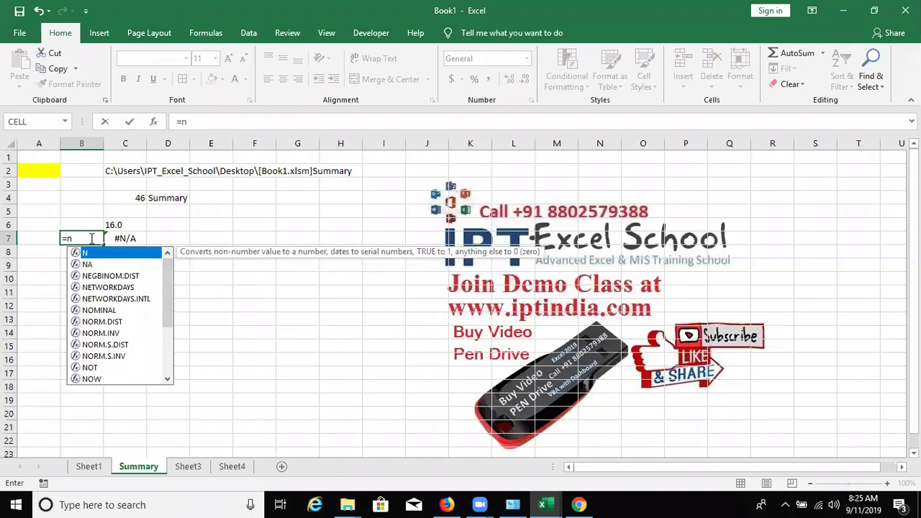
{"action": "key", "text": "Down"}
{"action": "key", "text": "Tab"}
{"action": "key", "text": "Return"}
Change B7 to =B6/2, then =B6/0, so C7 shows error code 2
{"action": "left_click", "coordinate": [92, 239]}
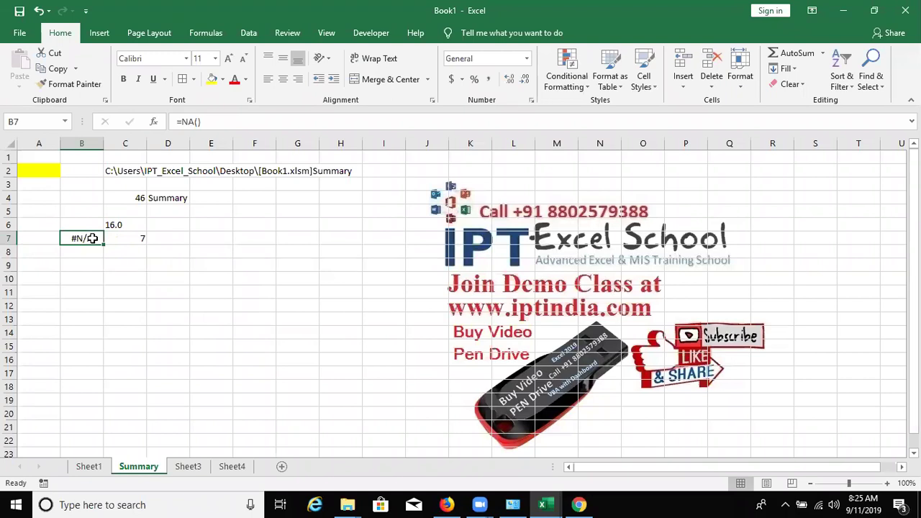
{"action": "type", "text": "="}
{"action": "key", "text": "Up"}
{"action": "type", "text": "/2"}
{"action": "key", "text": "ctrl+Return"}
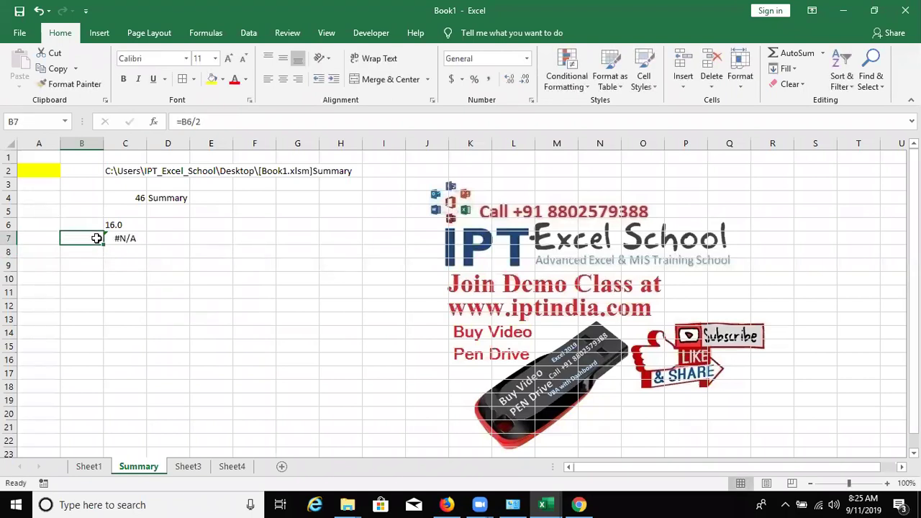
{"action": "left_click", "coordinate": [205, 122]}
{"action": "key", "text": "BackSpace"}
{"action": "type", "text": "0"}
{"action": "key", "text": "ctrl+Return"}
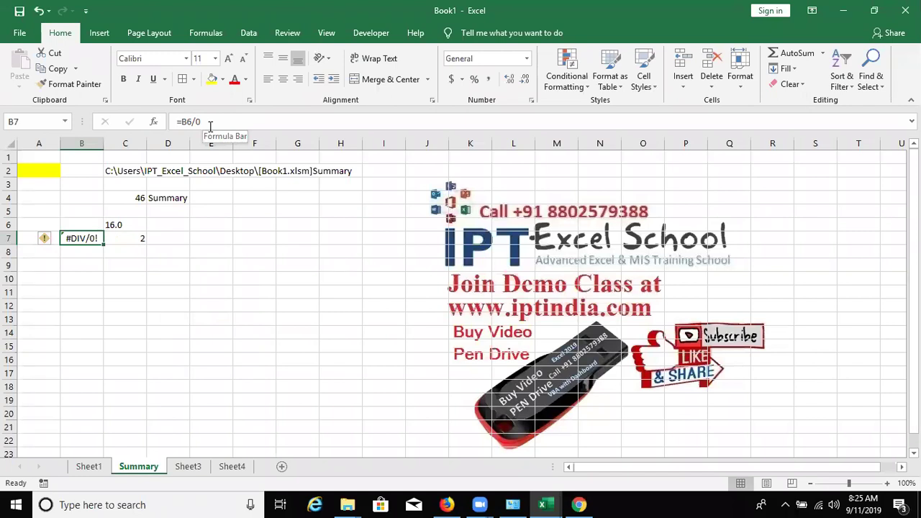
{"action": "key", "text": "Right"}
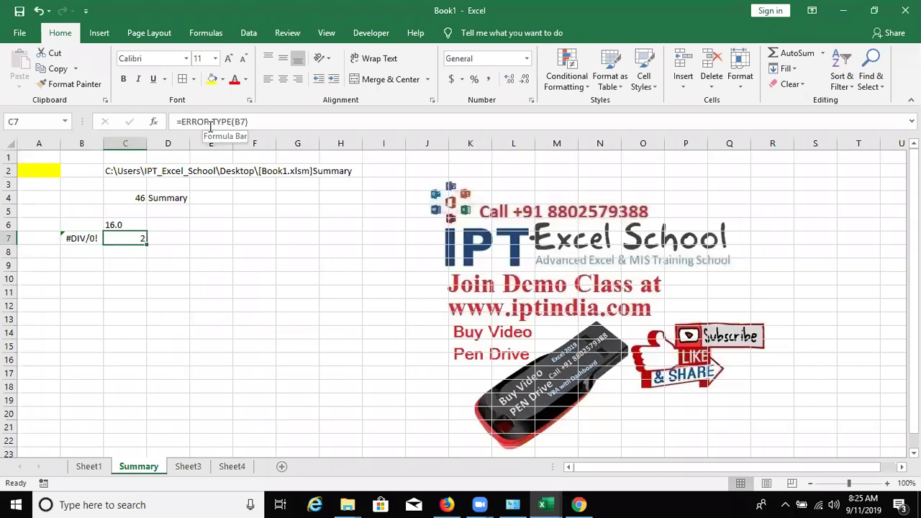
{"action": "key", "text": "Down"}
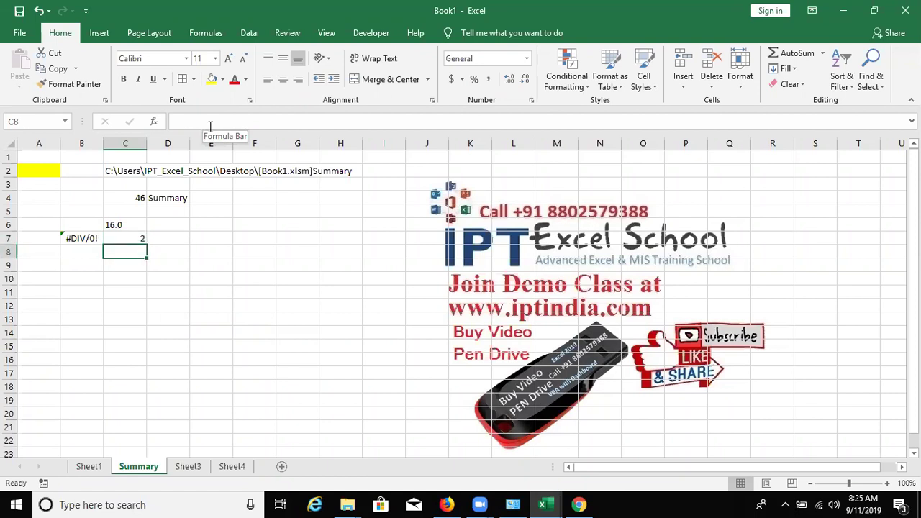
Type =is in C8 and read the ISBLANK, ISERR, ISERROR and ISEVEN descriptions
{"action": "type", "text": "=is"}
{"action": "key", "text": "Tab"}
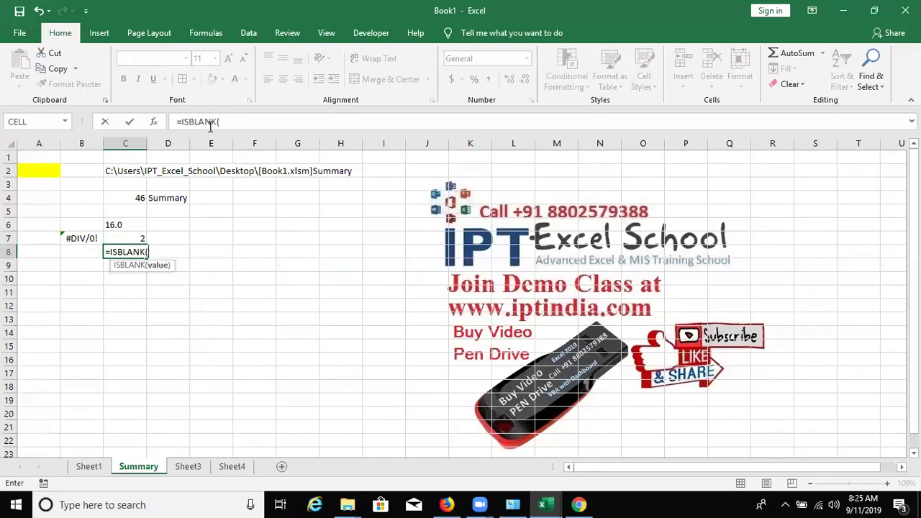
{"action": "key", "text": "BackSpace"}
{"action": "key", "text": "BackSpace"}
{"action": "key", "text": "BackSpace"}
{"action": "key", "text": "BackSpace"}
{"action": "key", "text": "BackSpace"}
{"action": "key", "text": "BackSpace"}
{"action": "key", "text": "BackSpace"}
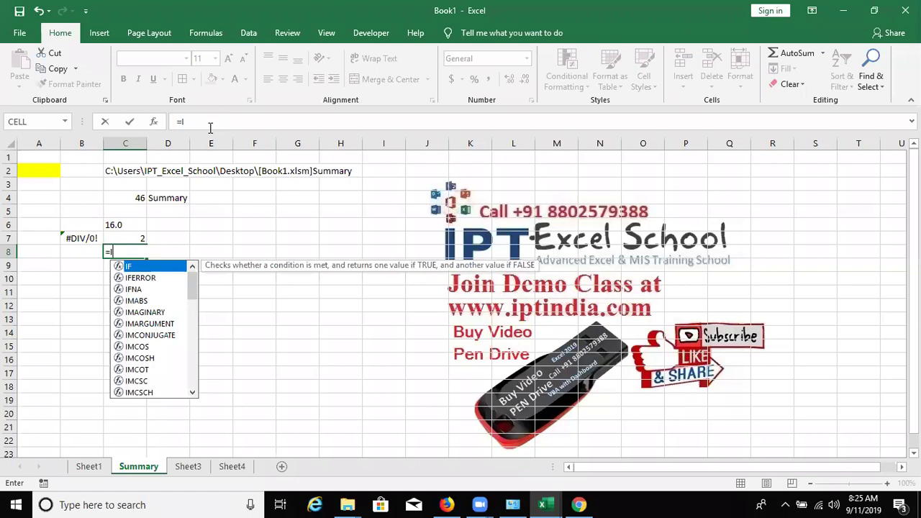
{"action": "type", "text": "s"}
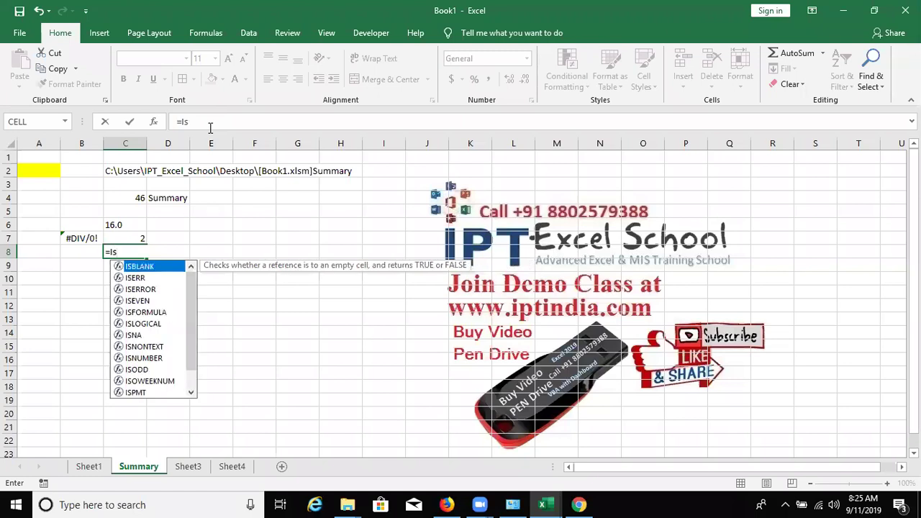
{"action": "key", "text": "Down"}
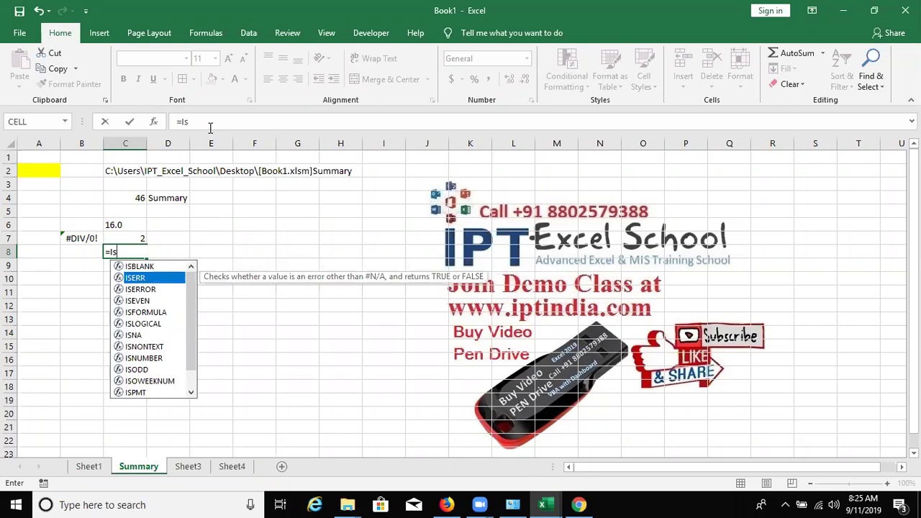
{"action": "key", "text": "Down"}
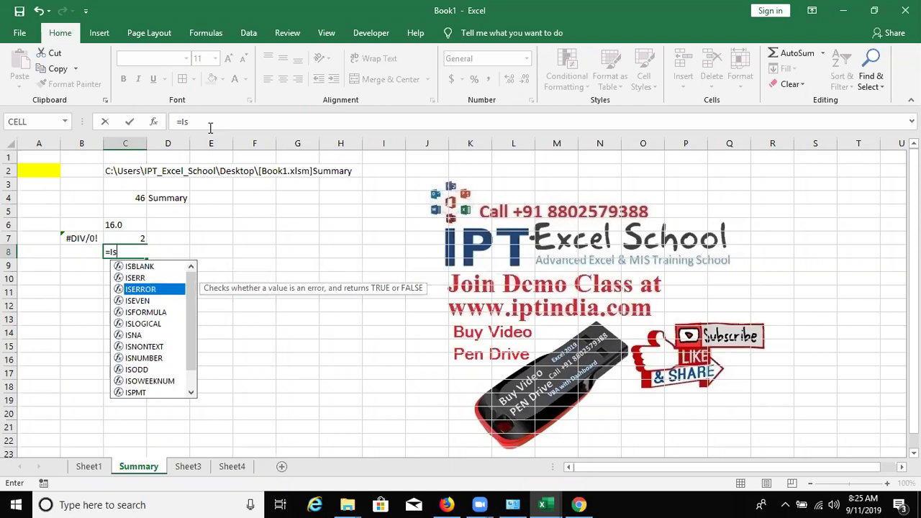
{"action": "key", "text": "Down"}
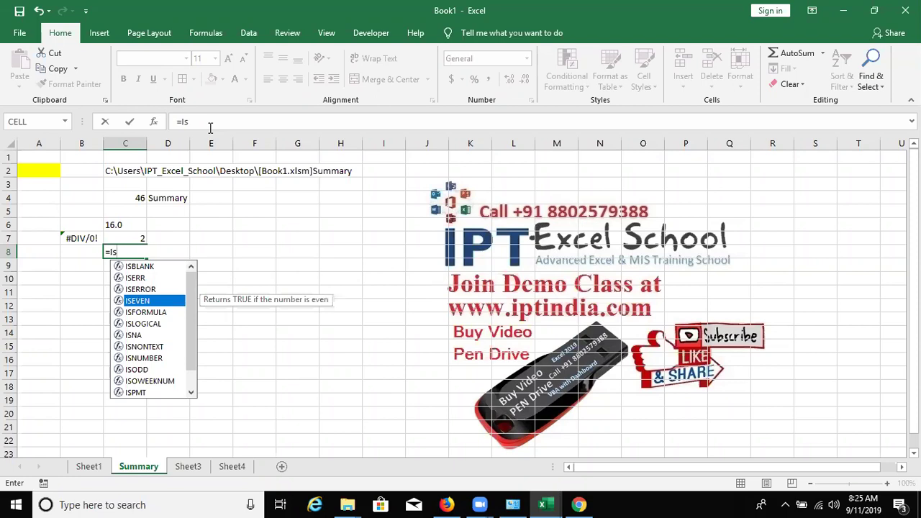
Read the ISFORMULA through ISTEXT descriptions, then dismiss the suggestion list
{"action": "key", "text": "Down"}
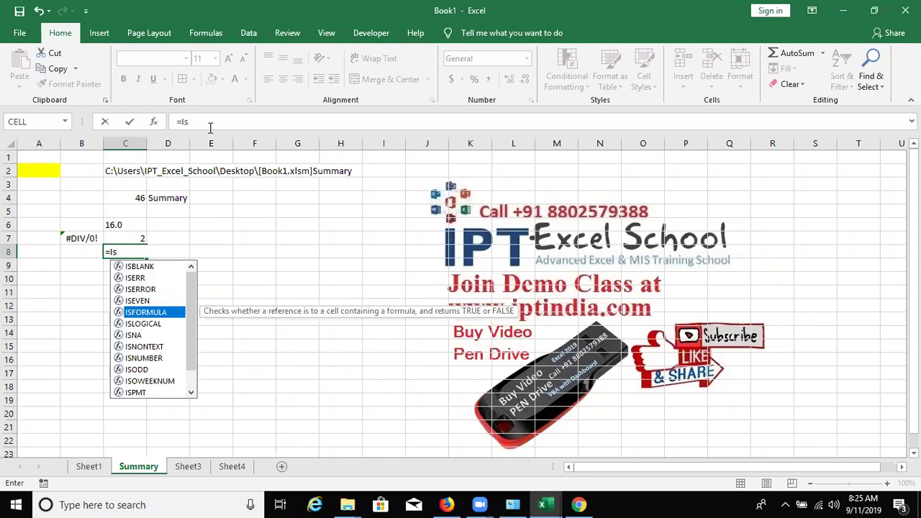
{"action": "key", "text": "Down"}
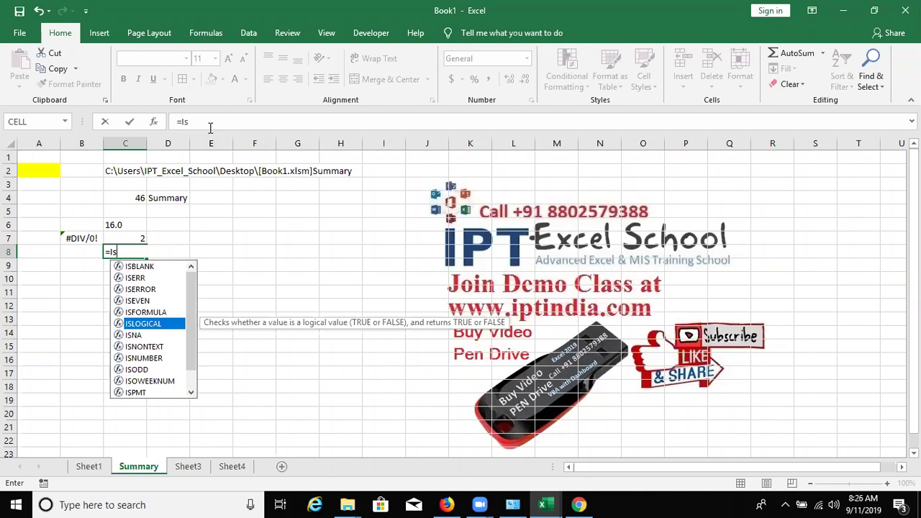
{"action": "key", "text": "Down"}
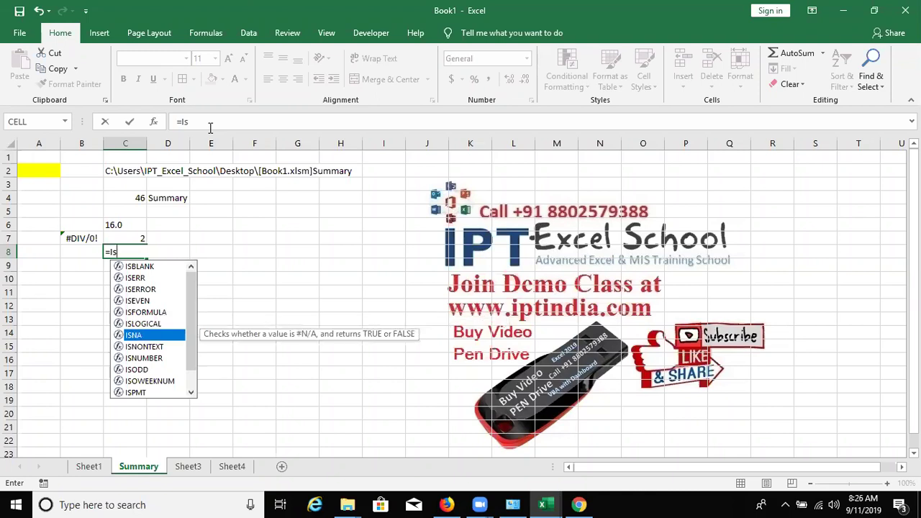
{"action": "key", "text": "Down"}
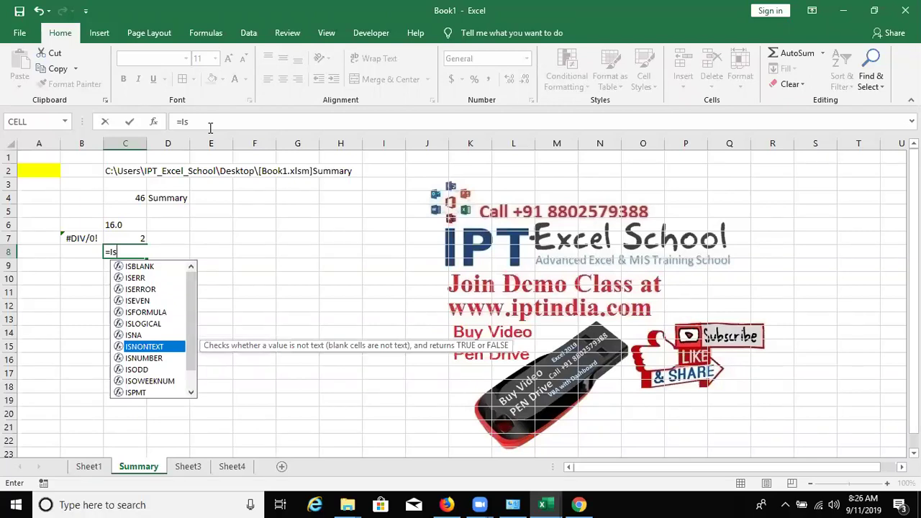
{"action": "key", "text": "Down"}
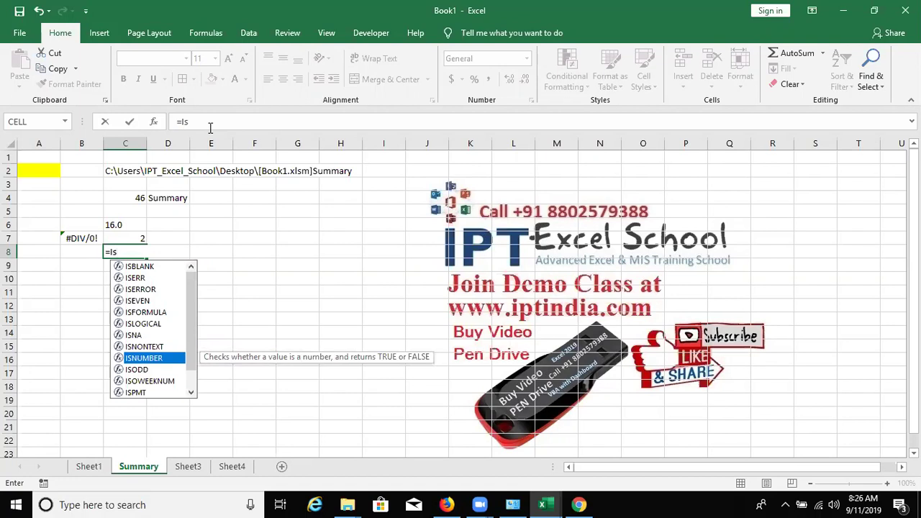
{"action": "key", "text": "Down"}
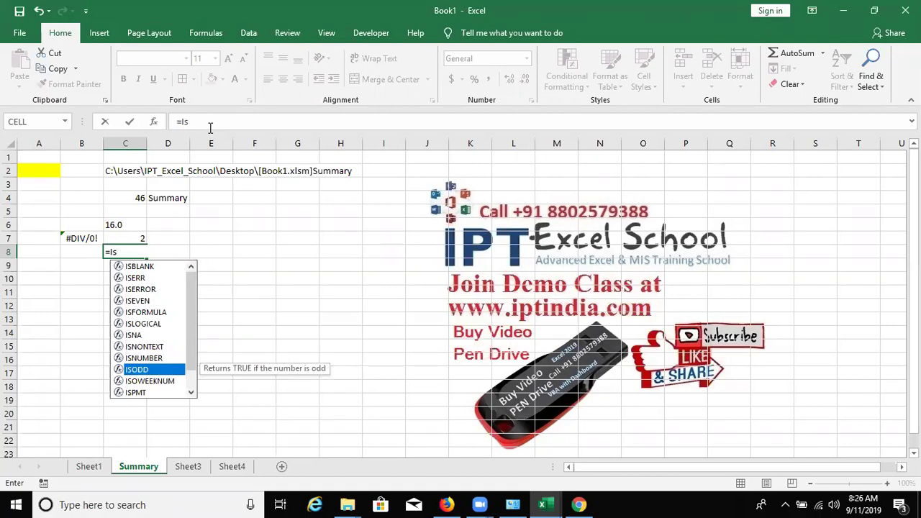
{"action": "key", "text": "Down"}
{"action": "key", "text": "Down"}
{"action": "key", "text": "Down"}
{"action": "key", "text": "Down"}
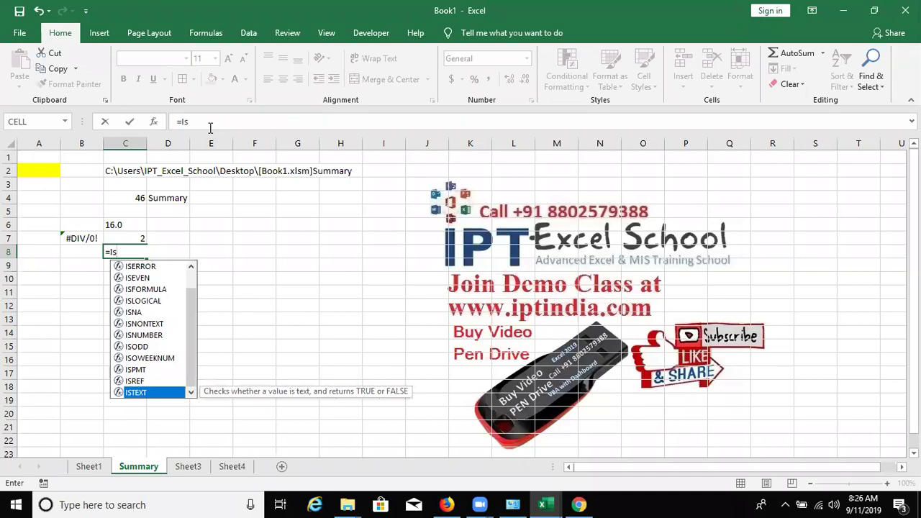
{"action": "key", "text": "Up"}
{"action": "key", "text": "Escape"}
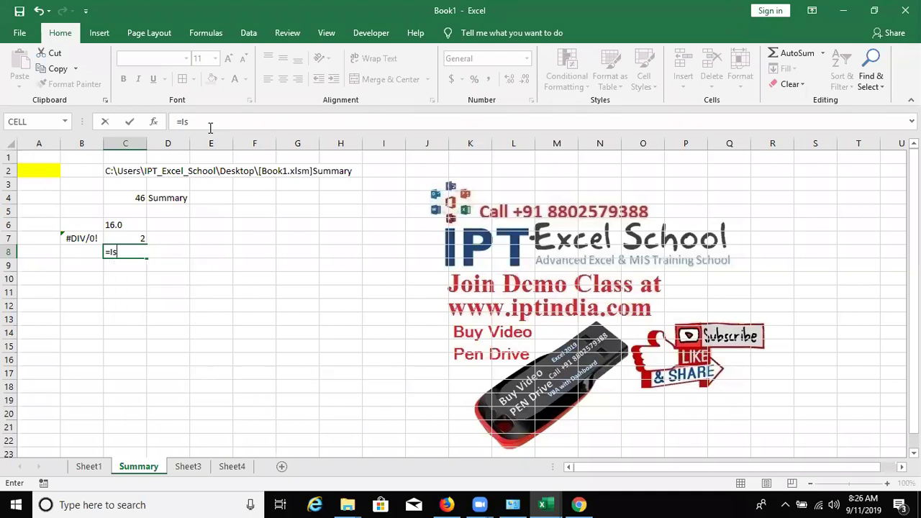
{"action": "key", "text": "Escape"}
Browse the Information functions in Insert Function, comparing the SHEET, SHEETS and TYPE descriptions
{"action": "left_click", "coordinate": [154, 122]}
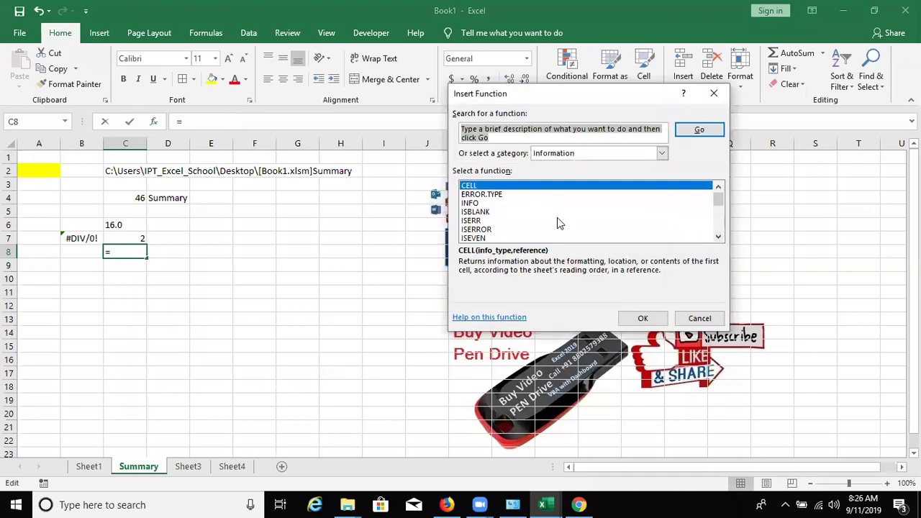
{"action": "left_click", "coordinate": [475, 195]}
{"action": "key", "text": "Down"}
{"action": "key", "text": "Down"}
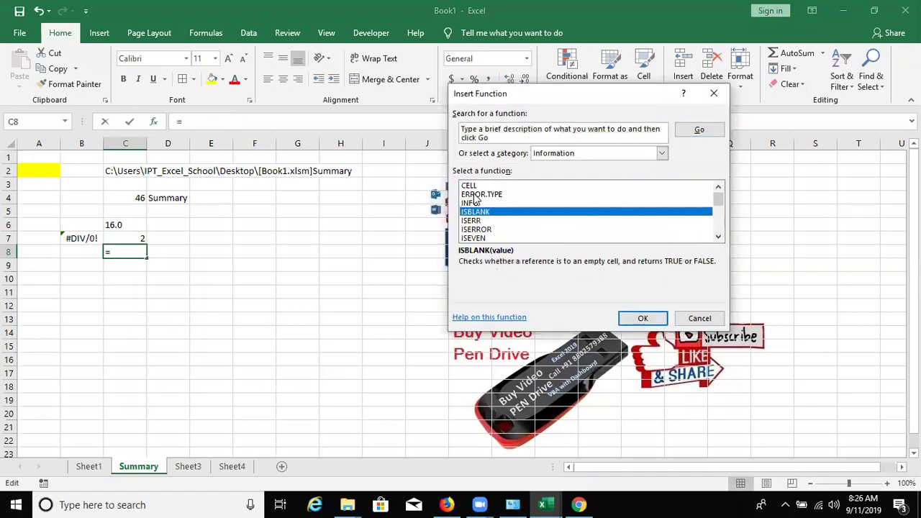
{"action": "key", "text": "Down"}
{"action": "key", "text": "Down"}
{"action": "key", "text": "Down"}
{"action": "key", "text": "Down"}
{"action": "key", "text": "Down"}
{"action": "key", "text": "Down"}
{"action": "key", "text": "Down"}
{"action": "key", "text": "Down"}
{"action": "key", "text": "Down"}
{"action": "key", "text": "Down"}
{"action": "key", "text": "Down"}
{"action": "key", "text": "Down"}
{"action": "key", "text": "Down"}
{"action": "key", "text": "Down"}
{"action": "key", "text": "Down"}
{"action": "key", "text": "Down"}
{"action": "key", "text": "Up"}
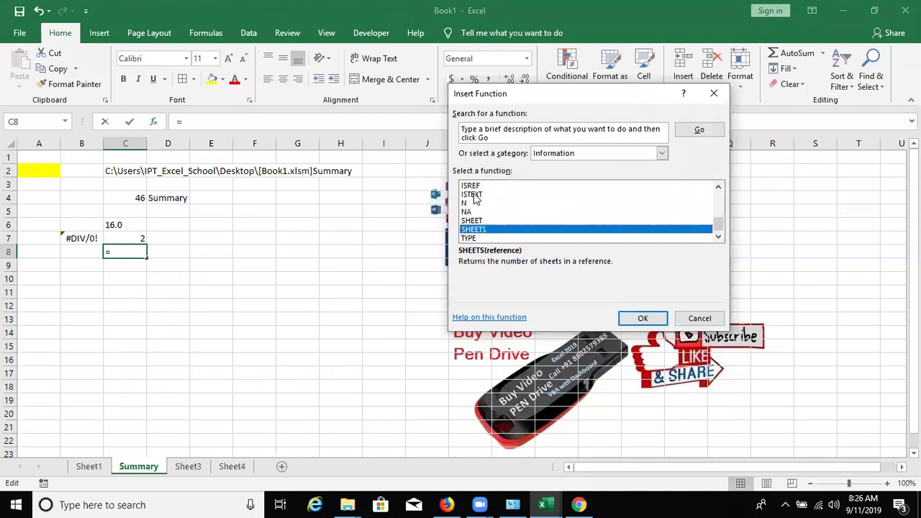
{"action": "key", "text": "Up"}
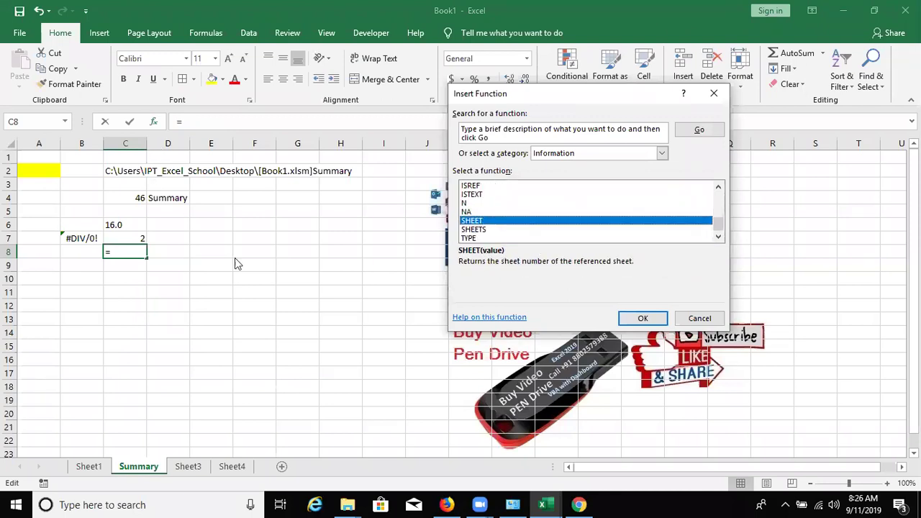
{"action": "key", "text": "Down"}
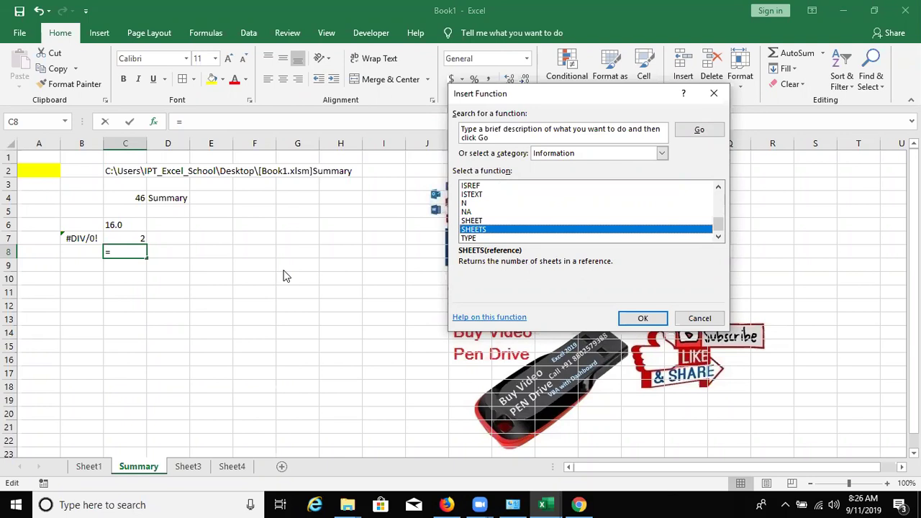
{"action": "key", "text": "Up"}
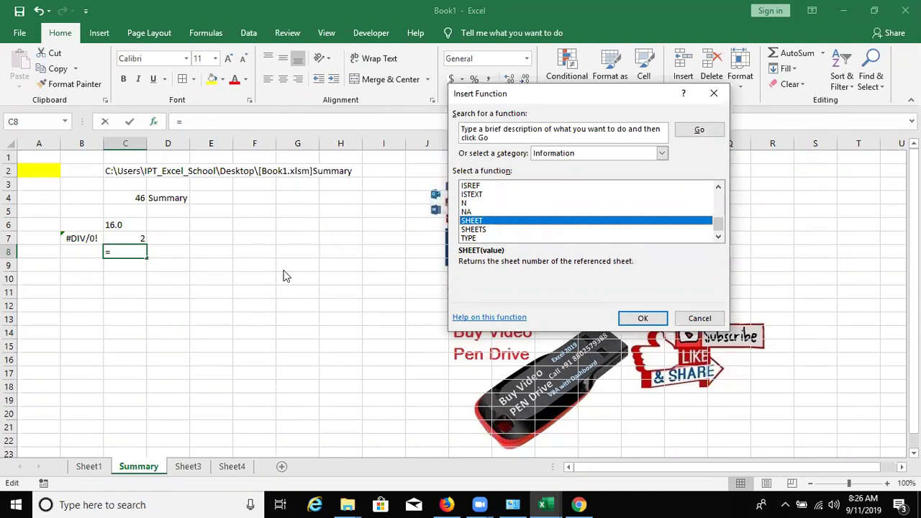
{"action": "key", "text": "Down"}
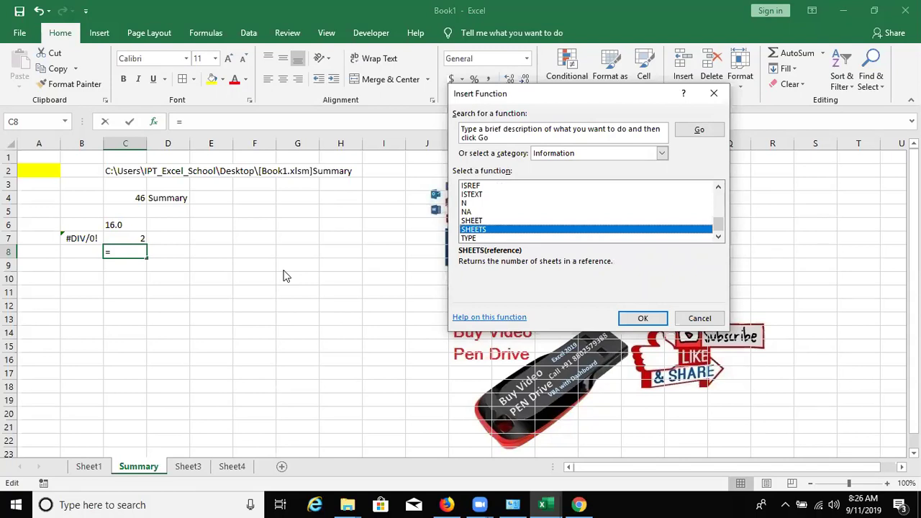
{"action": "key", "text": "Down"}
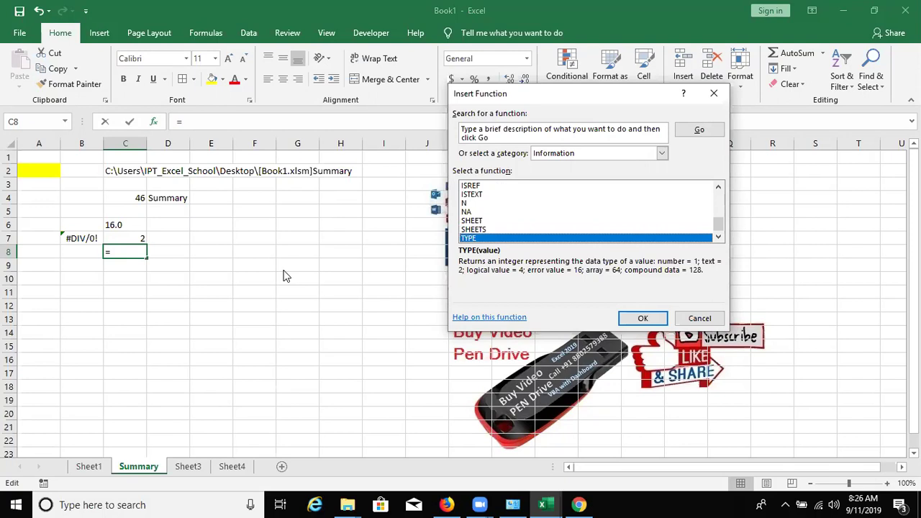
{"action": "key", "text": "Up"}
{"action": "key", "text": "Up"}
{"action": "key", "text": "Up"}
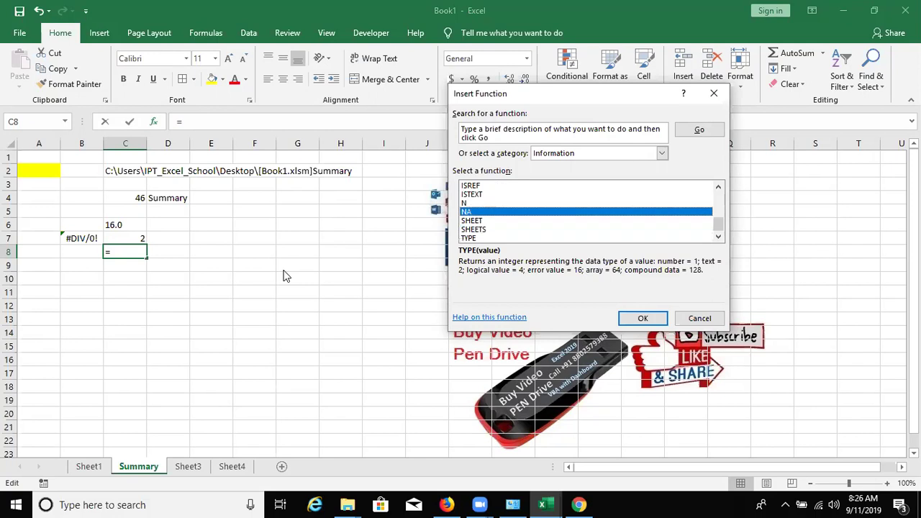
{"action": "key", "text": "Home"}
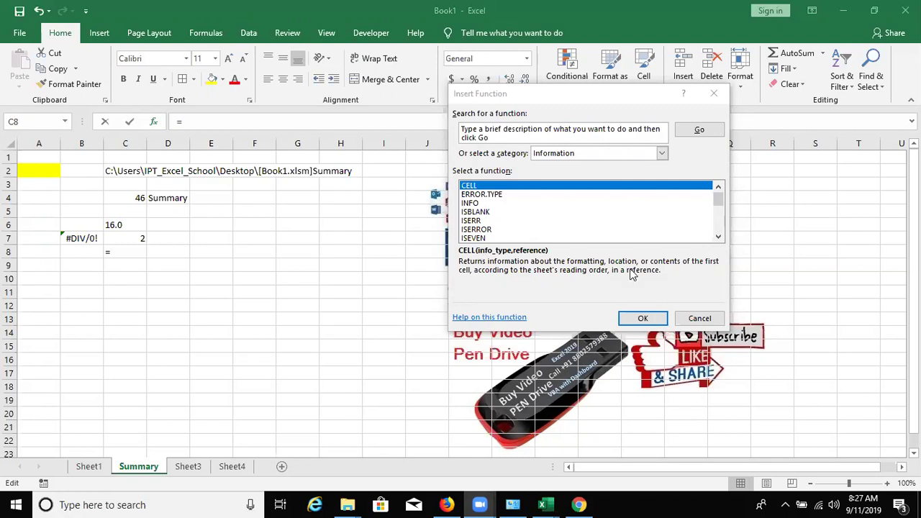
Cancel the Insert Function dialog, leaving only = in C8
{"action": "left_click", "coordinate": [720, 93]}
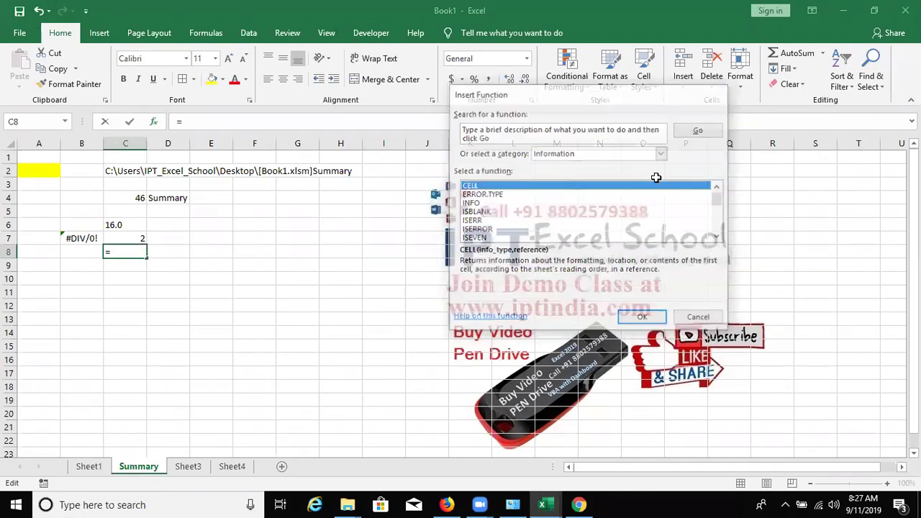